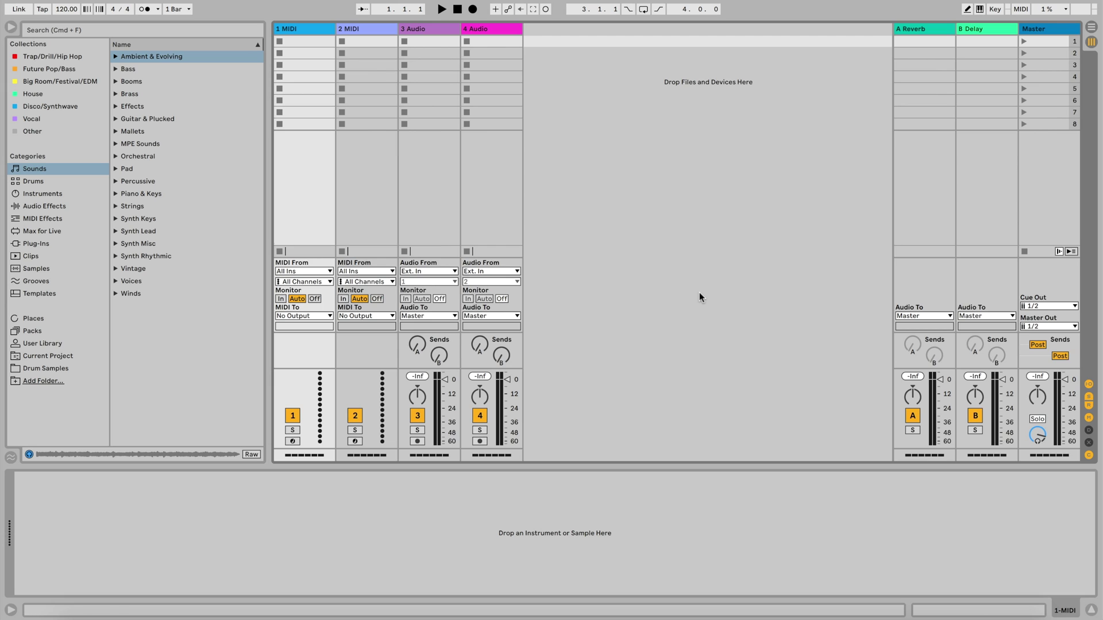
Confirm Preferences audio input stays No Device and output stays Built-in Output.
key("Tab")
key("Tab")
key("super+comma")
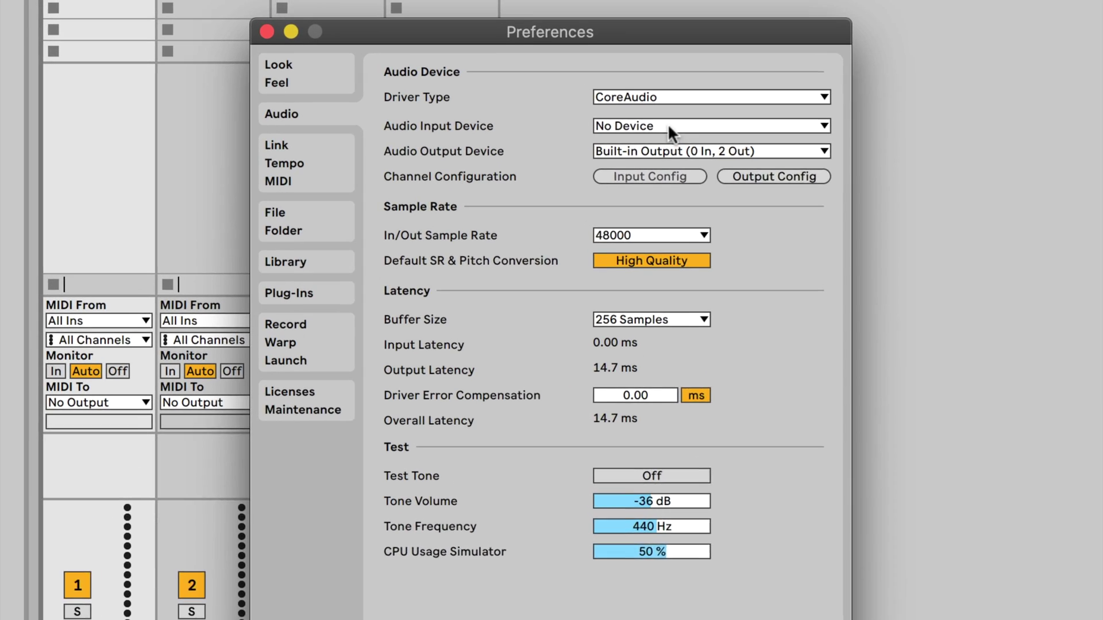
left_click(657, 91)
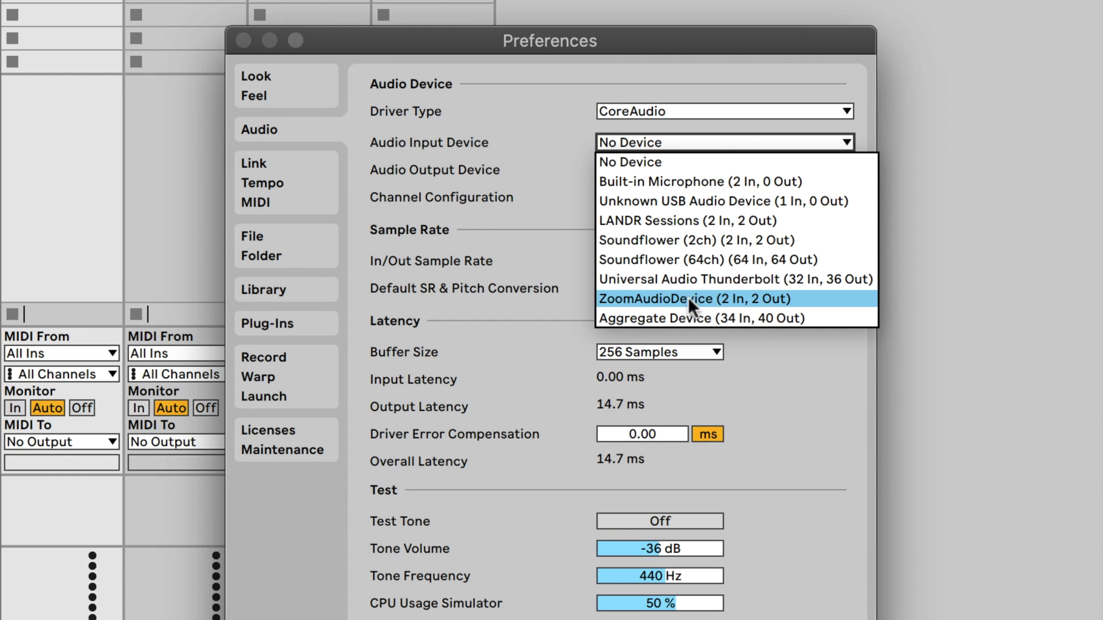
left_click(614, 163)
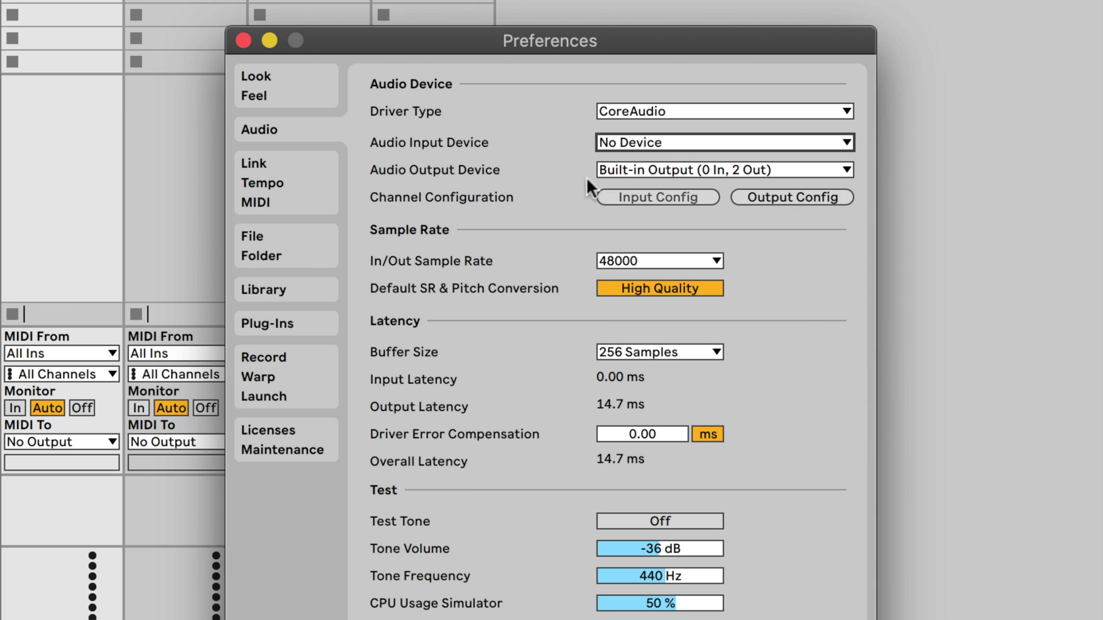
left_click(640, 171)
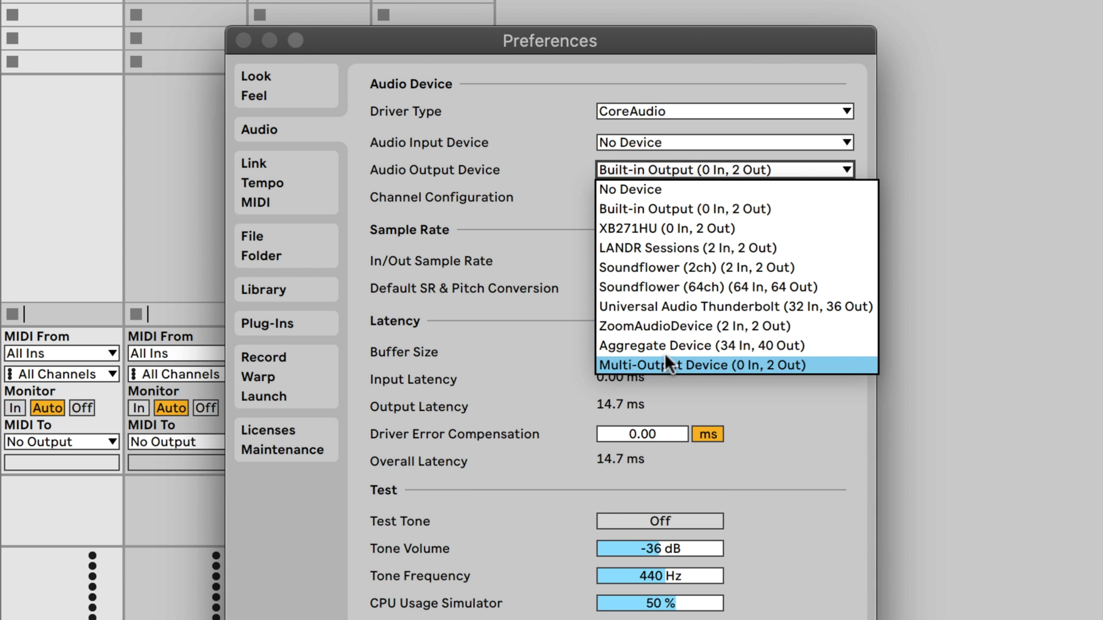
left_click(524, 170)
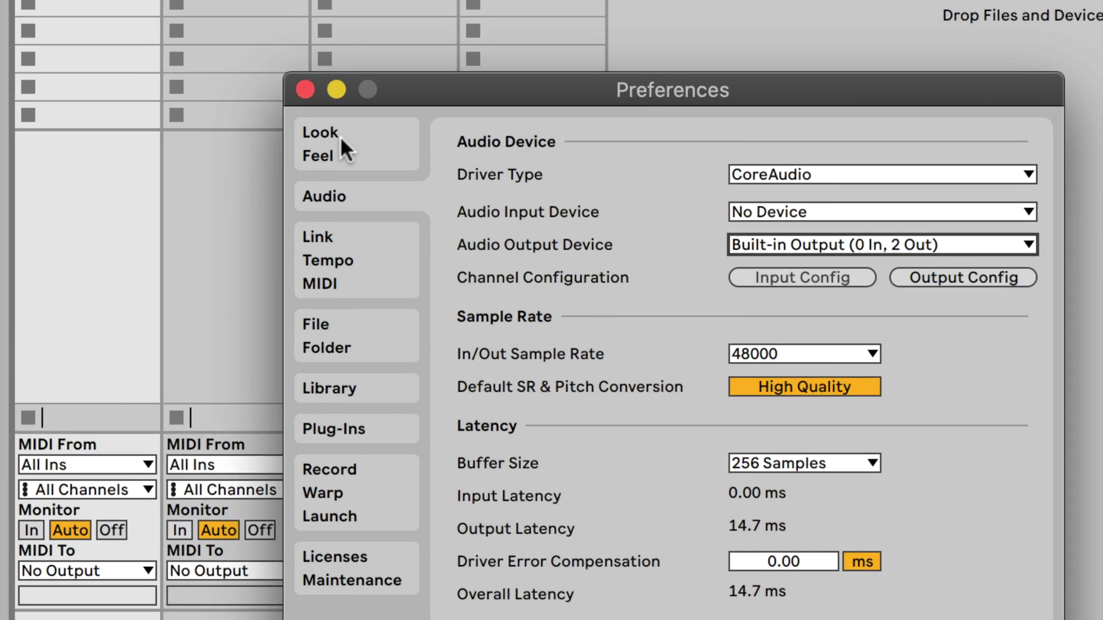
Check the Look/Feel theme list, keeping the Light theme.
left_click(383, 117)
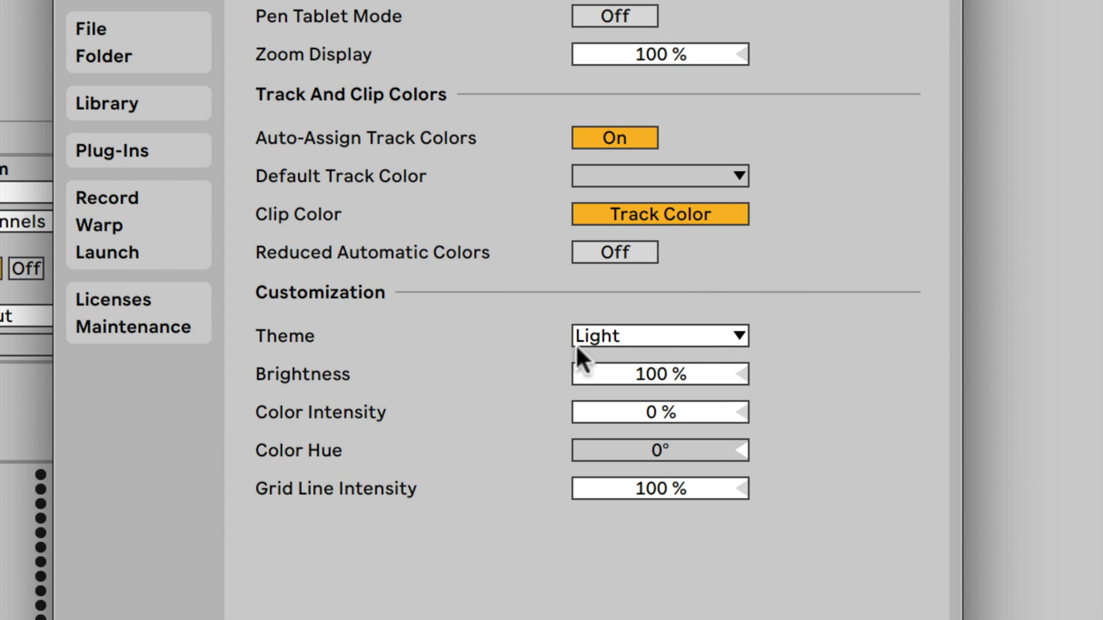
left_click(727, 345)
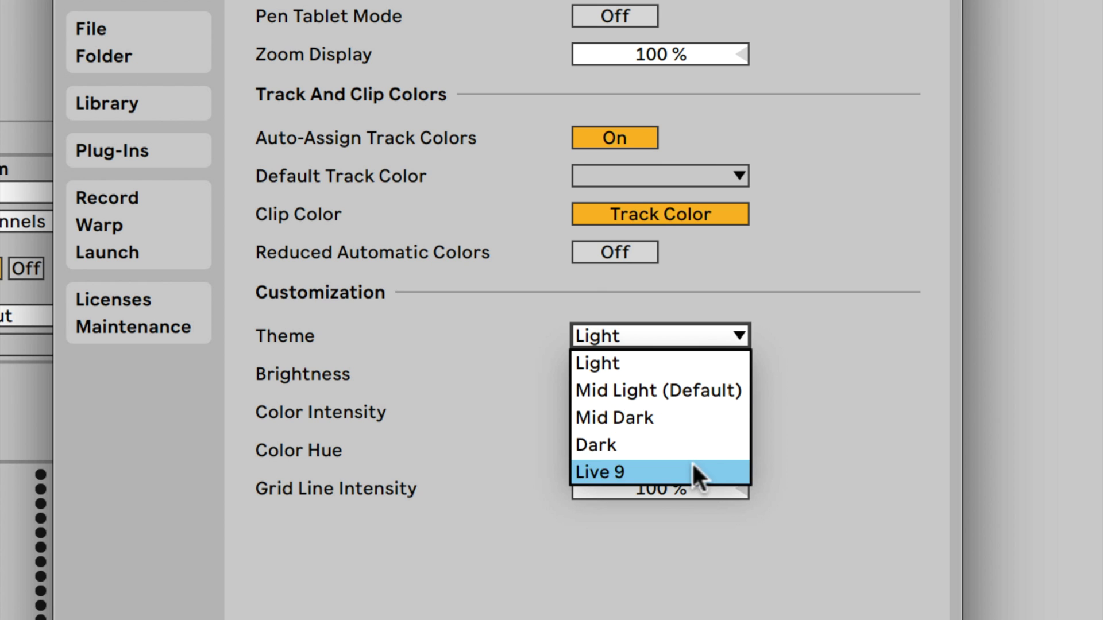
left_click(528, 282)
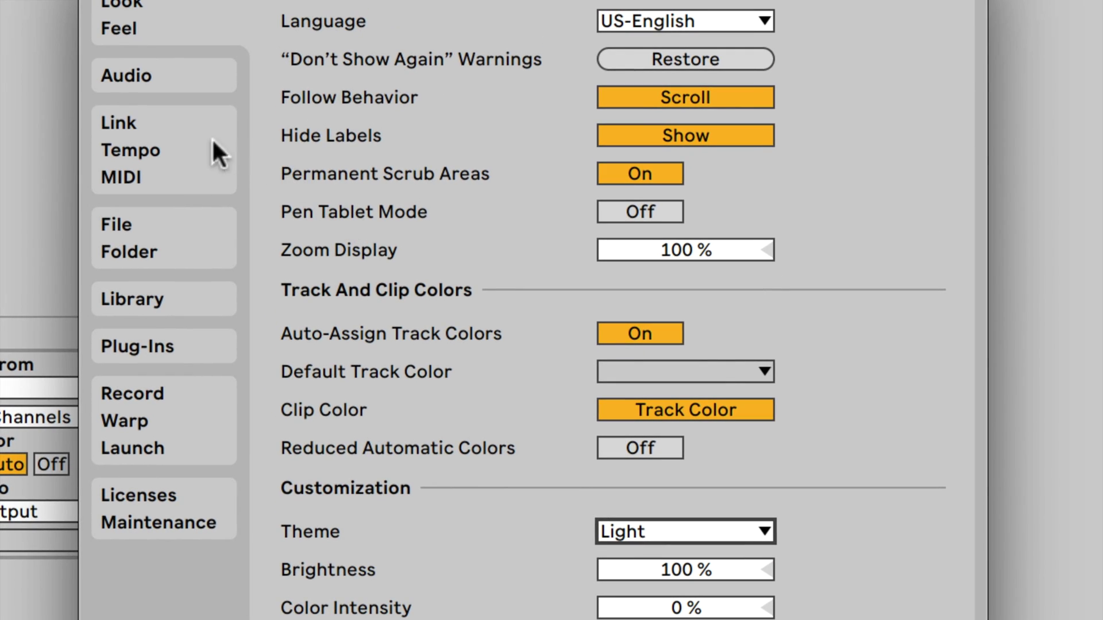
Confirm Launchkey MK2 as the control surface with its Launchkey input port unchanged.
left_click(187, 137)
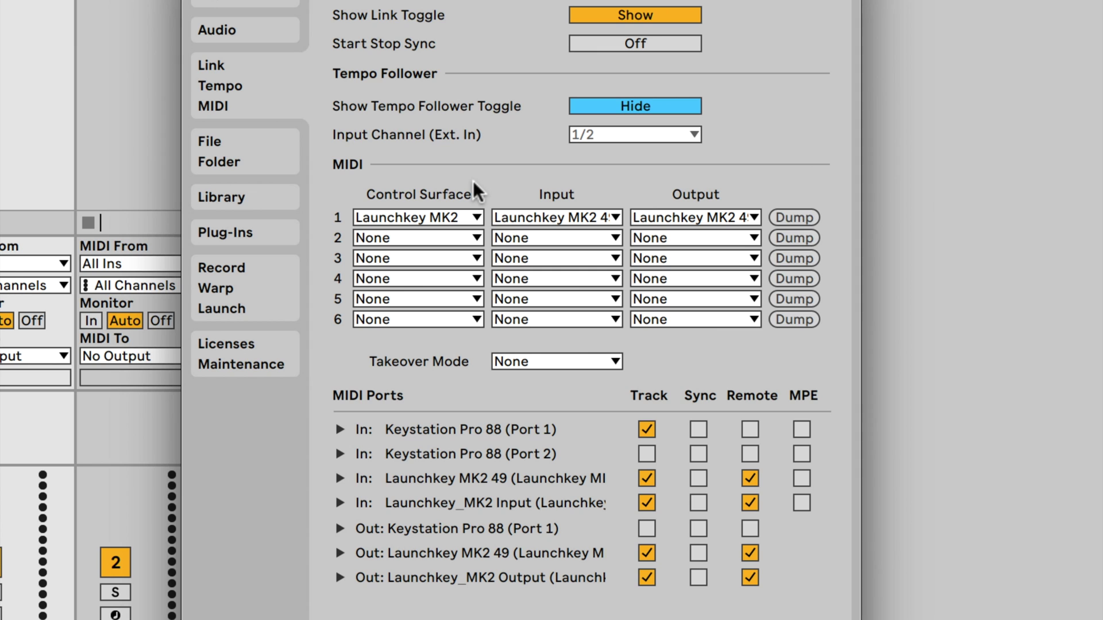
left_click(475, 216)
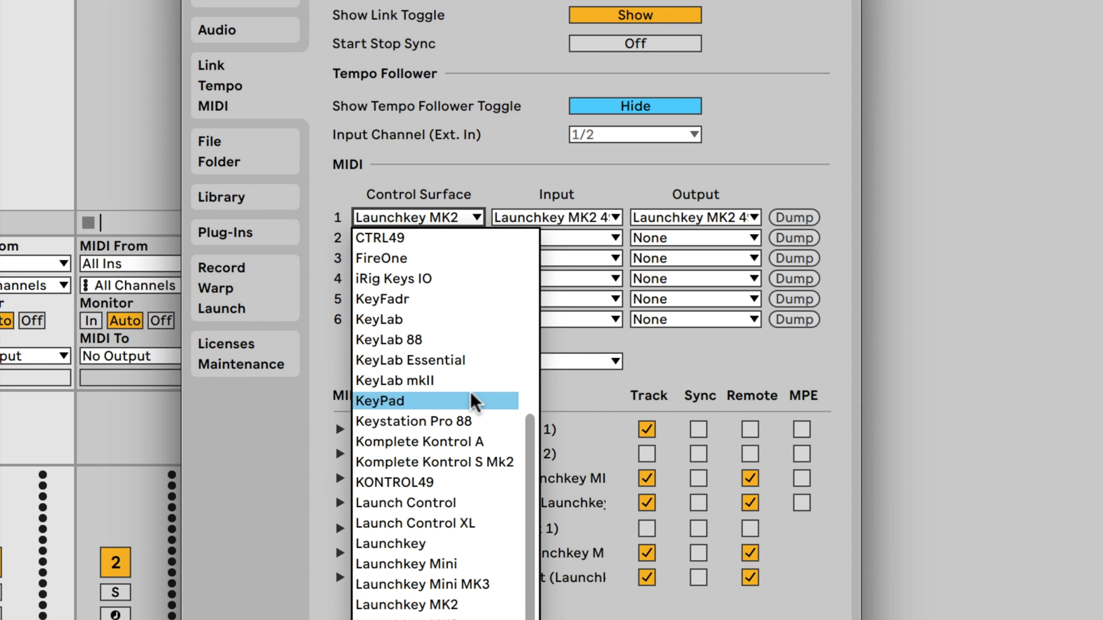
left_click(606, 216)
left_click(617, 215)
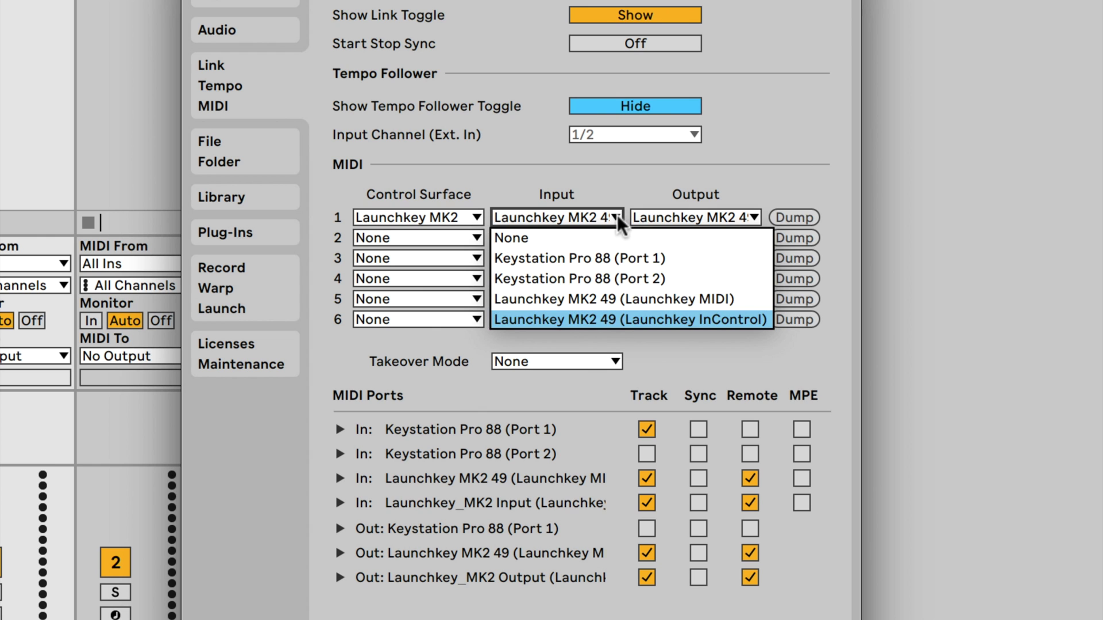
left_click(617, 215)
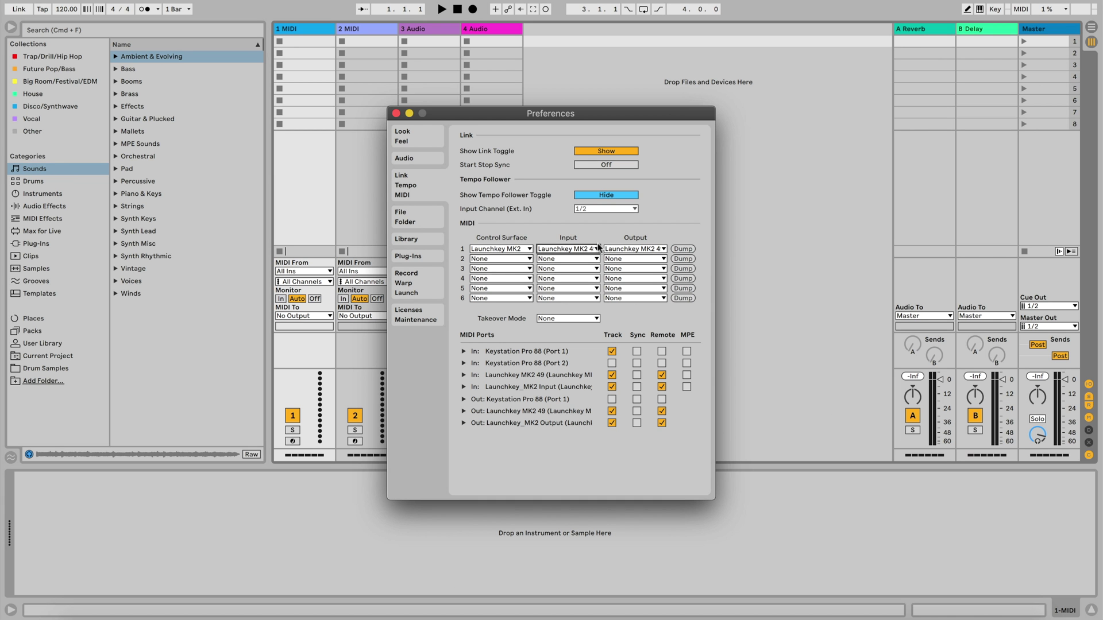
key("Escape")
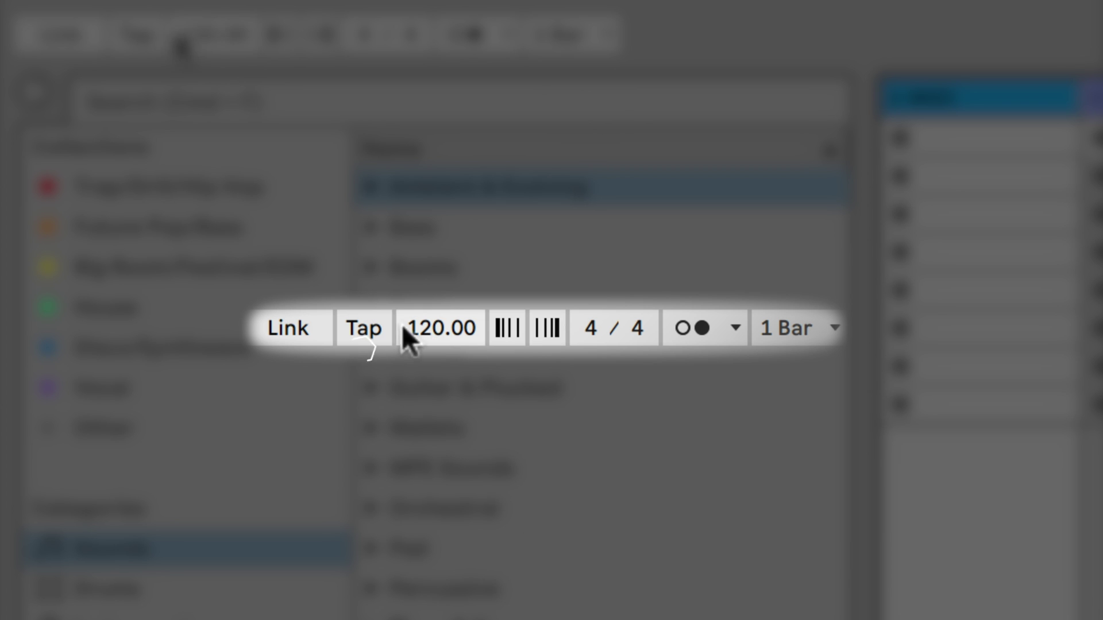
left_click(156, 39)
left_click(155, 39)
left_click(154, 39)
left_click(154, 39)
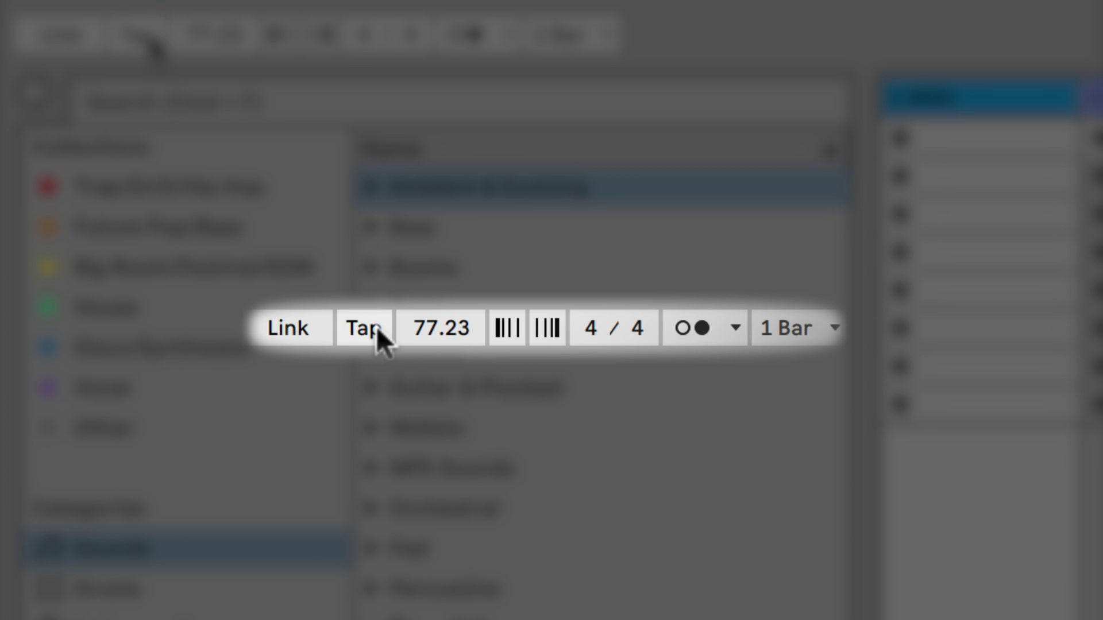
left_click(154, 39)
left_click(154, 39)
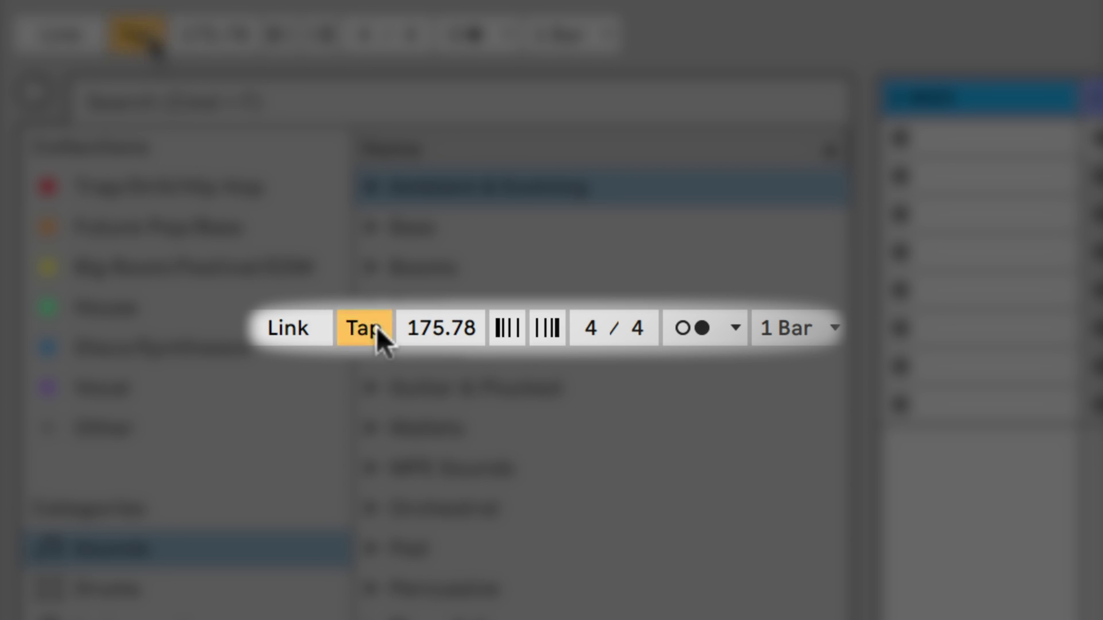
left_click(205, 39)
key("Delete")
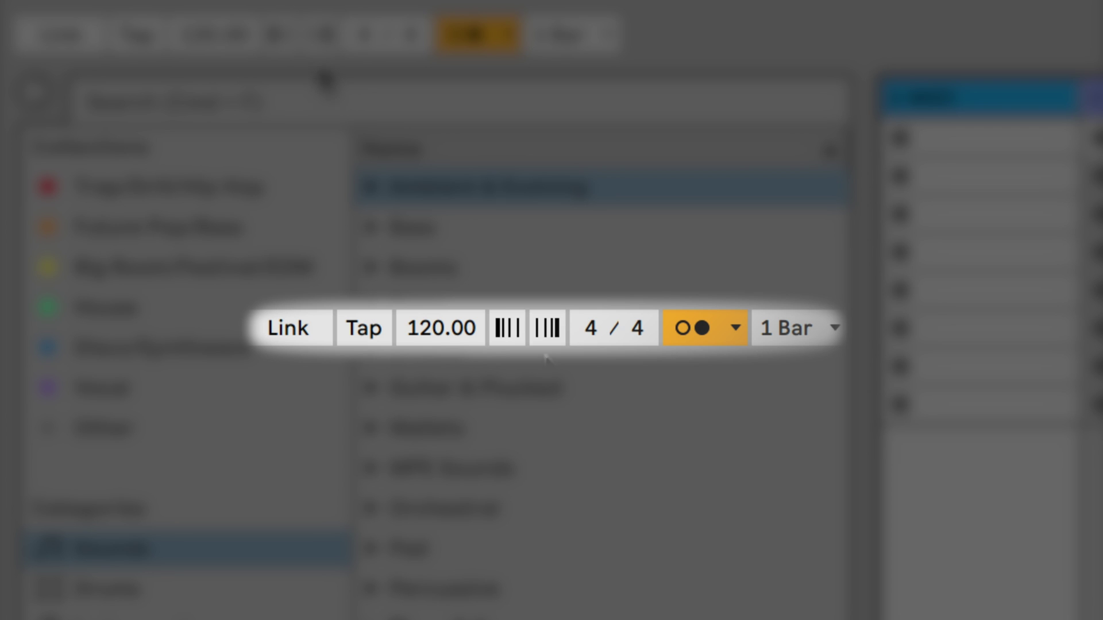
Nudge the tempo down and then up, leaving it at 120.00.
left_click(503, 329)
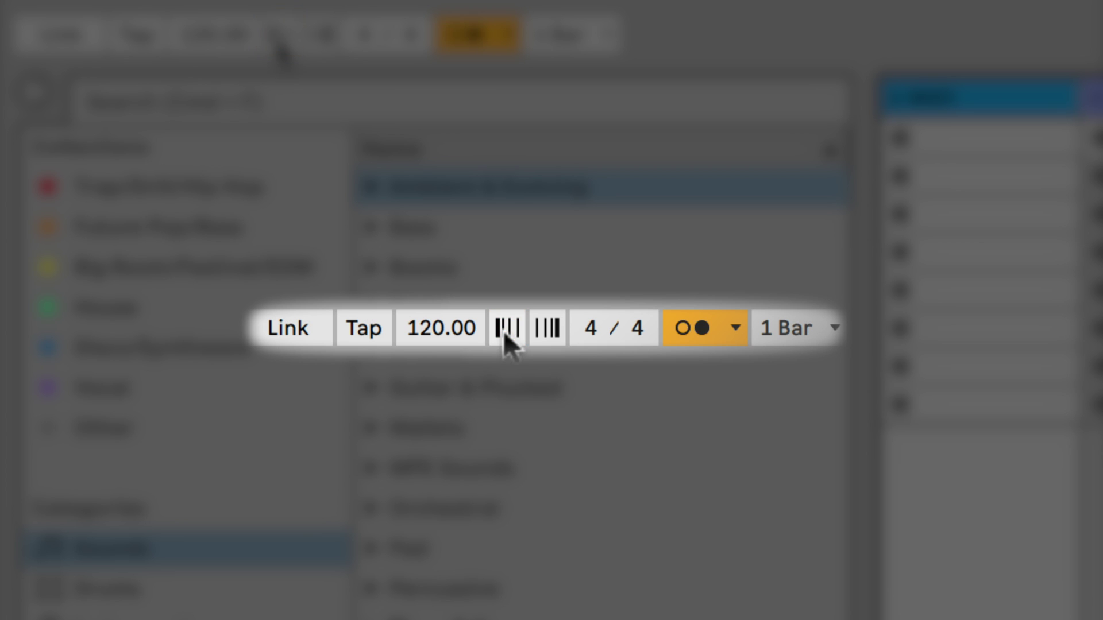
left_click(543, 329)
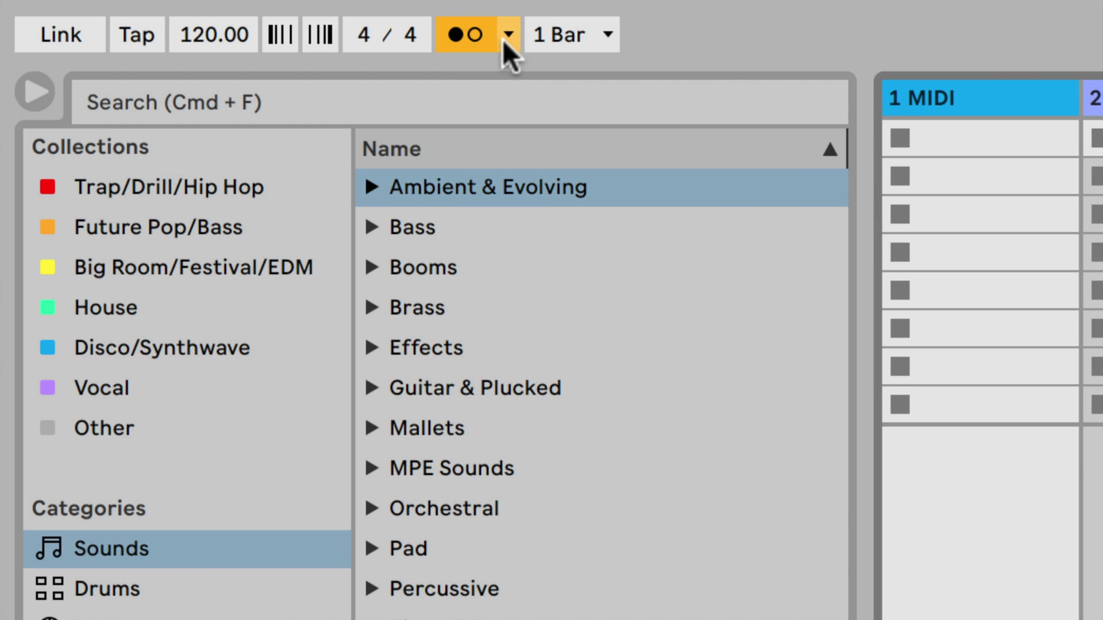
left_click(505, 38)
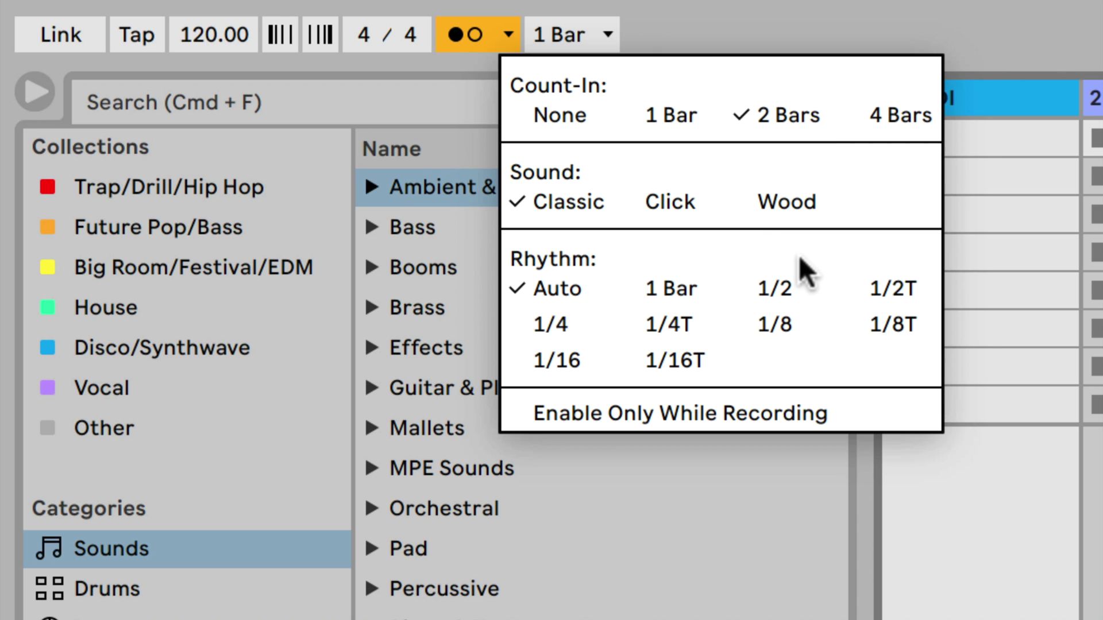
left_click(507, 37)
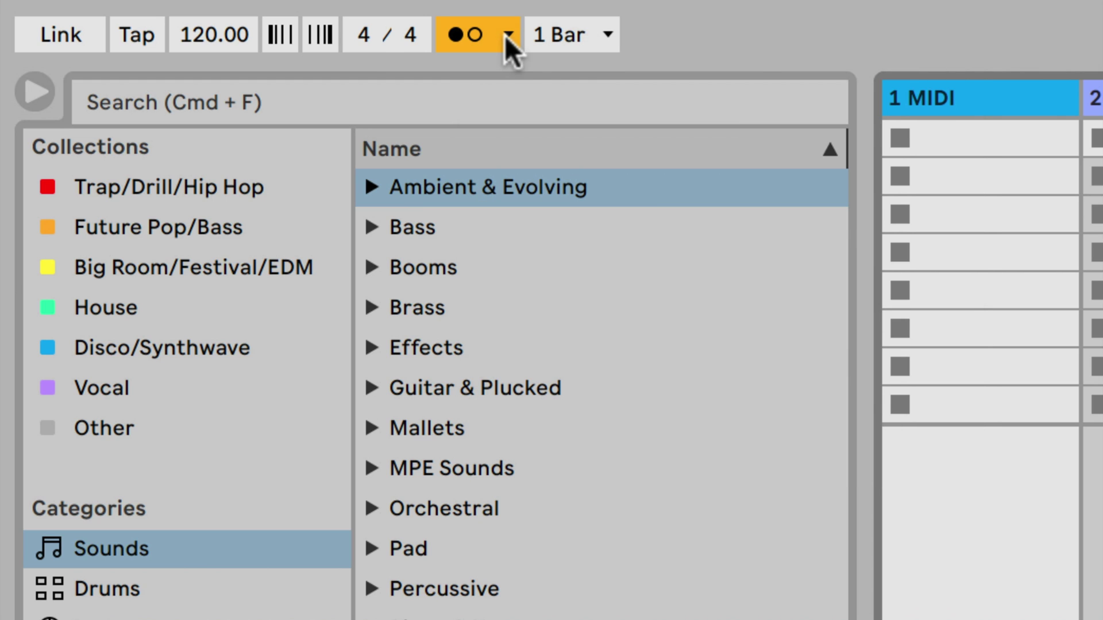
left_click(609, 35)
left_click(611, 29)
left_click(36, 92)
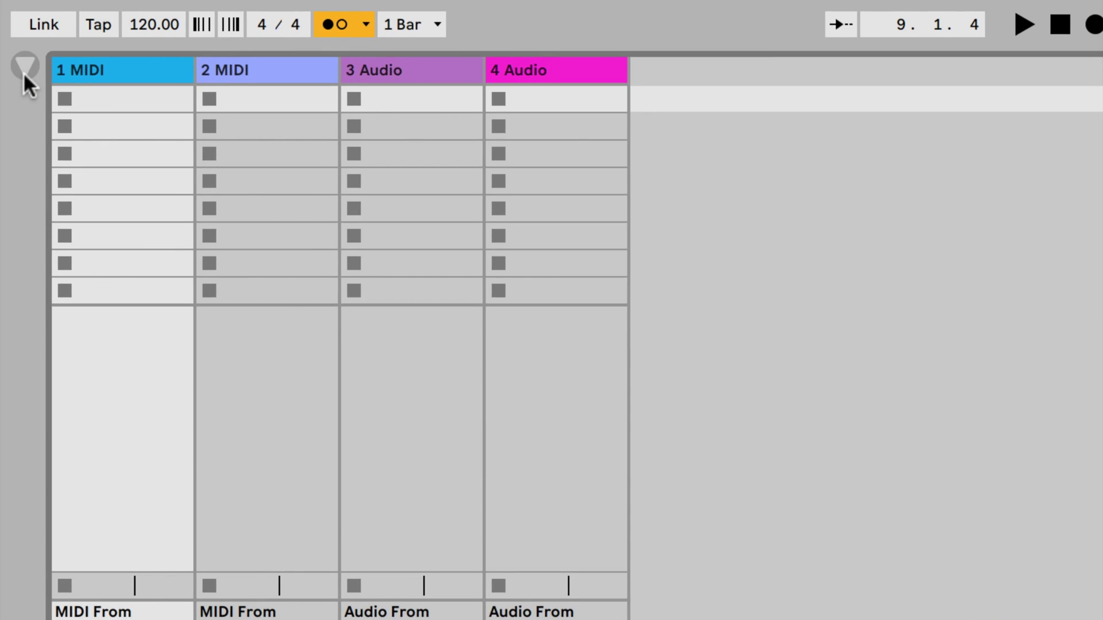
left_click(35, 92)
left_click(108, 68)
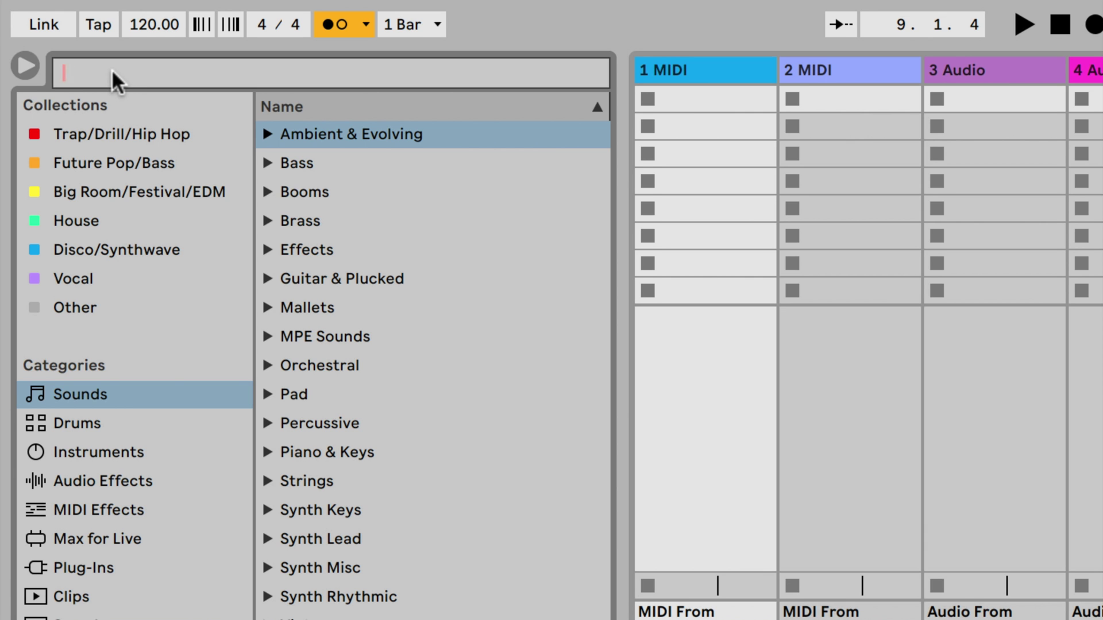
left_click(628, 15)
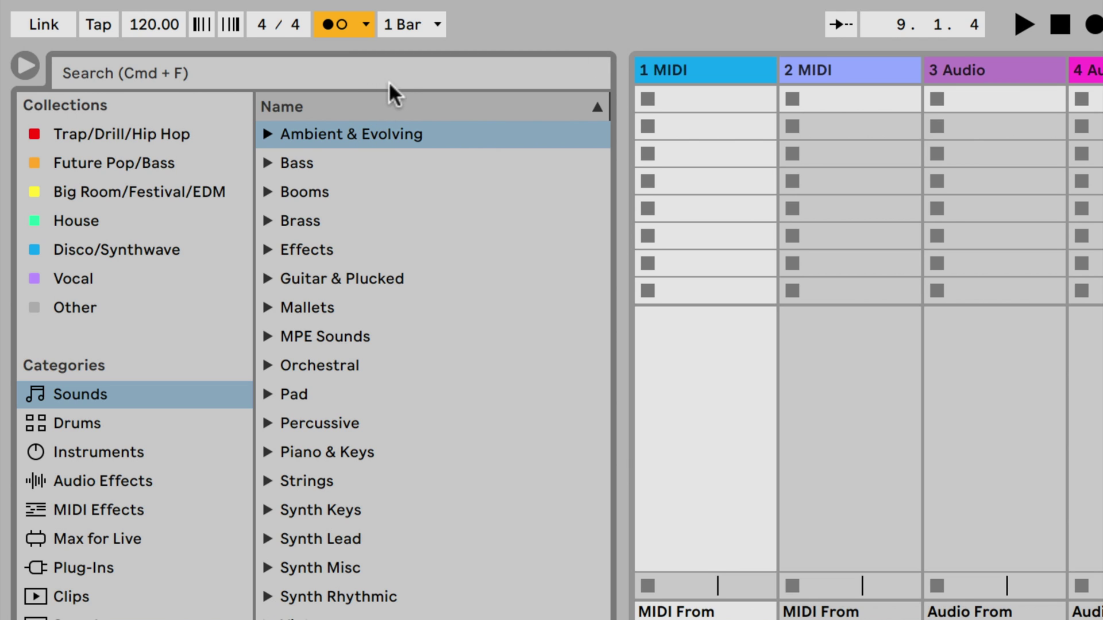
left_click(301, 164)
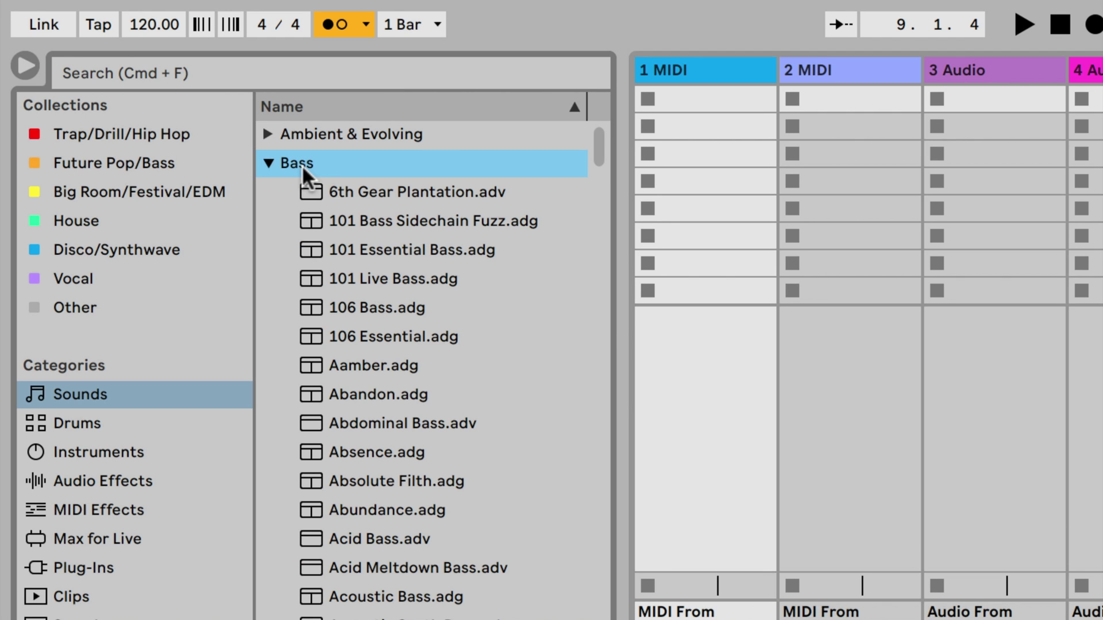
right_click(366, 195)
left_click(92, 284)
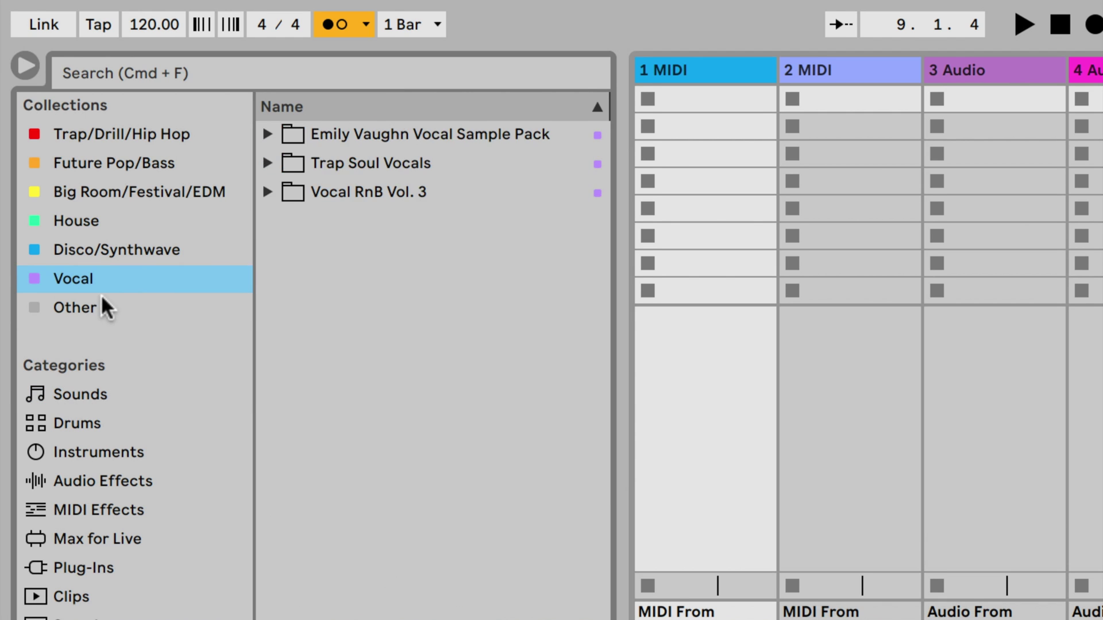
left_click(93, 304)
right_click(92, 301)
left_click(121, 314)
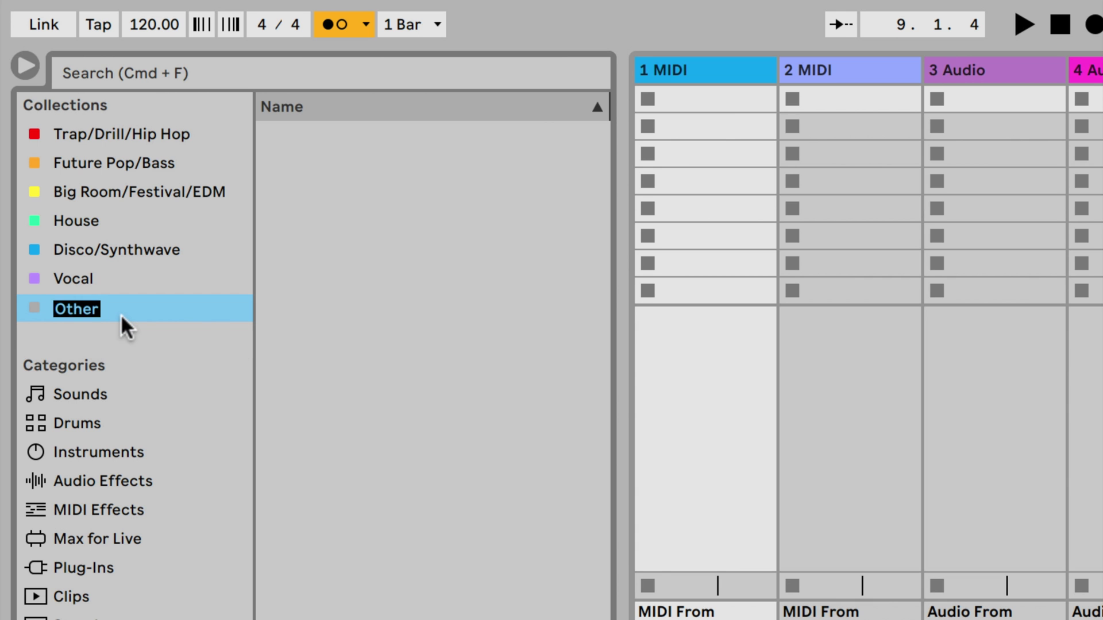
type("hi")
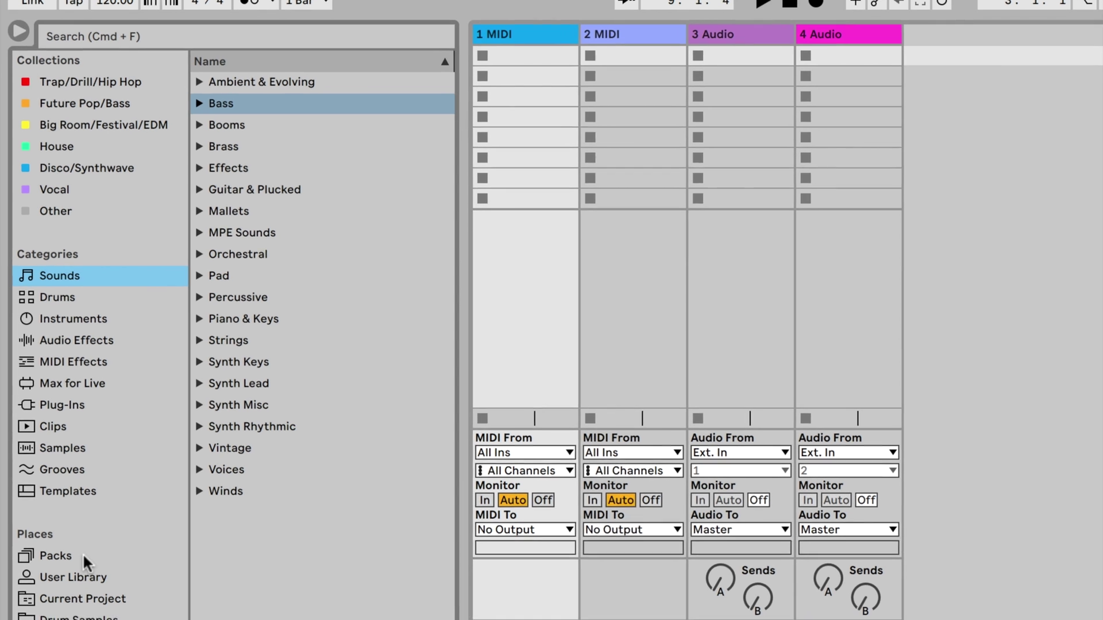
Browse Packs, the User Library and Drum Samples, then show the empty Groove Pool.
left_click(82, 563)
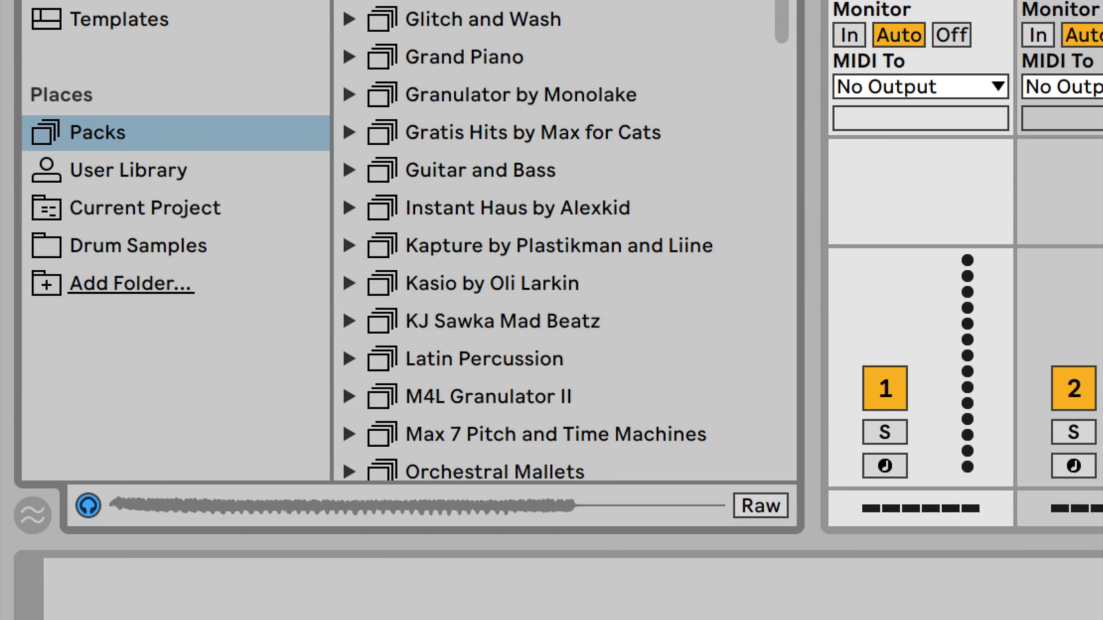
scroll(563, 241, "down", 5)
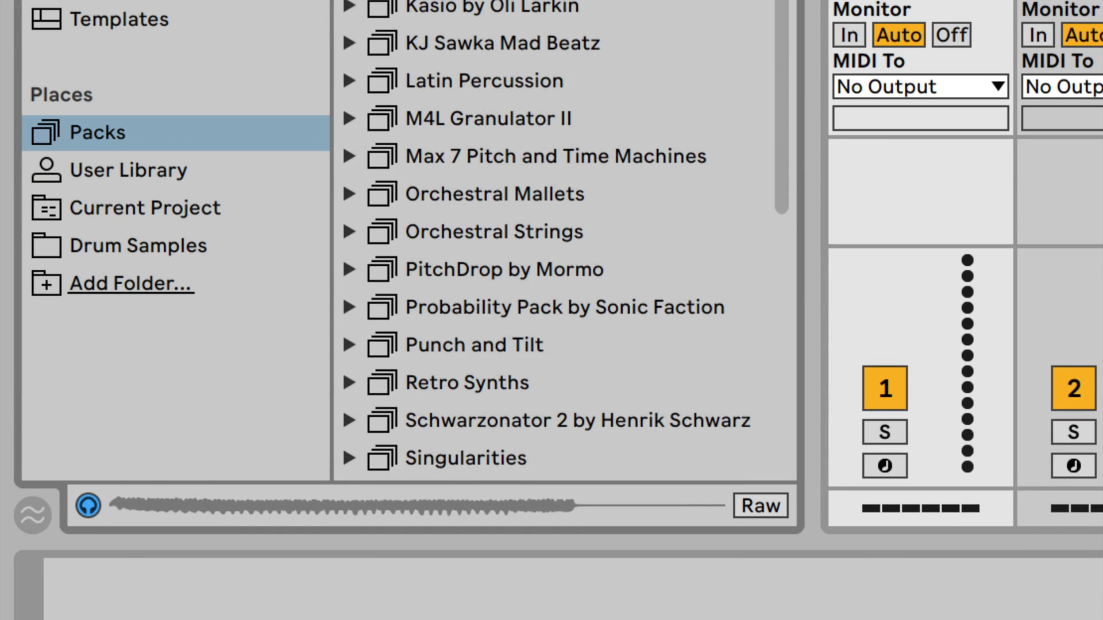
left_click(152, 167)
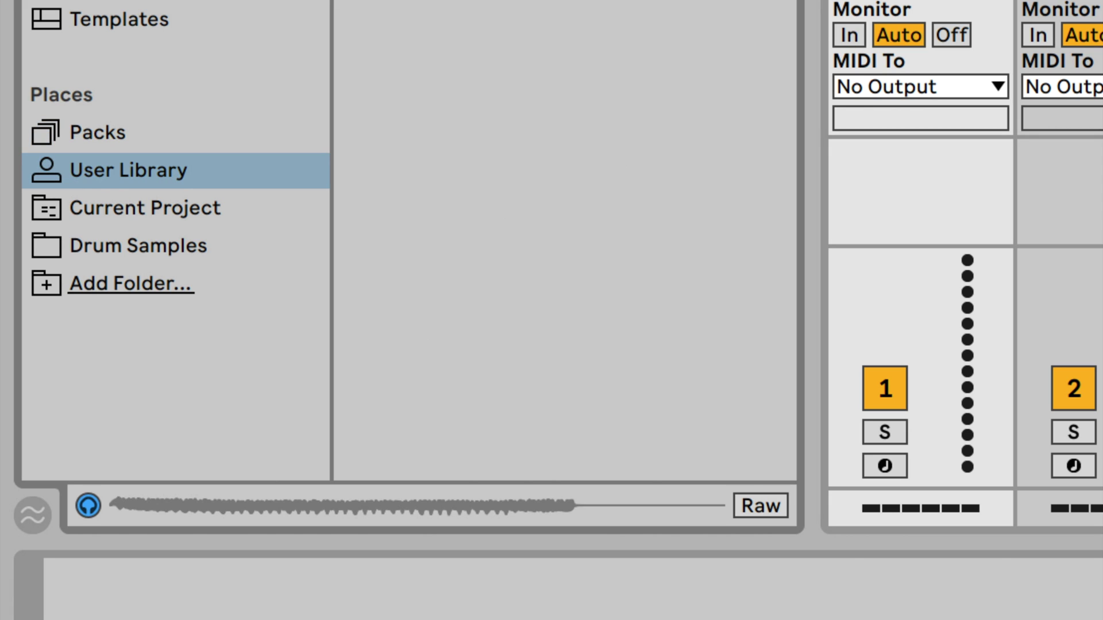
left_click(196, 247)
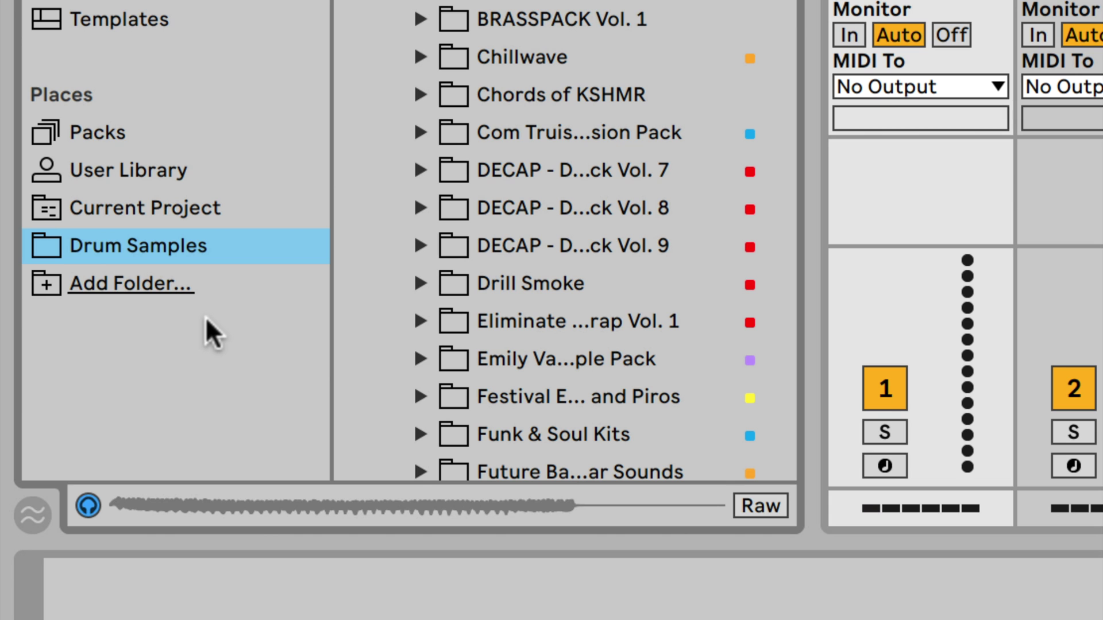
left_click(33, 515)
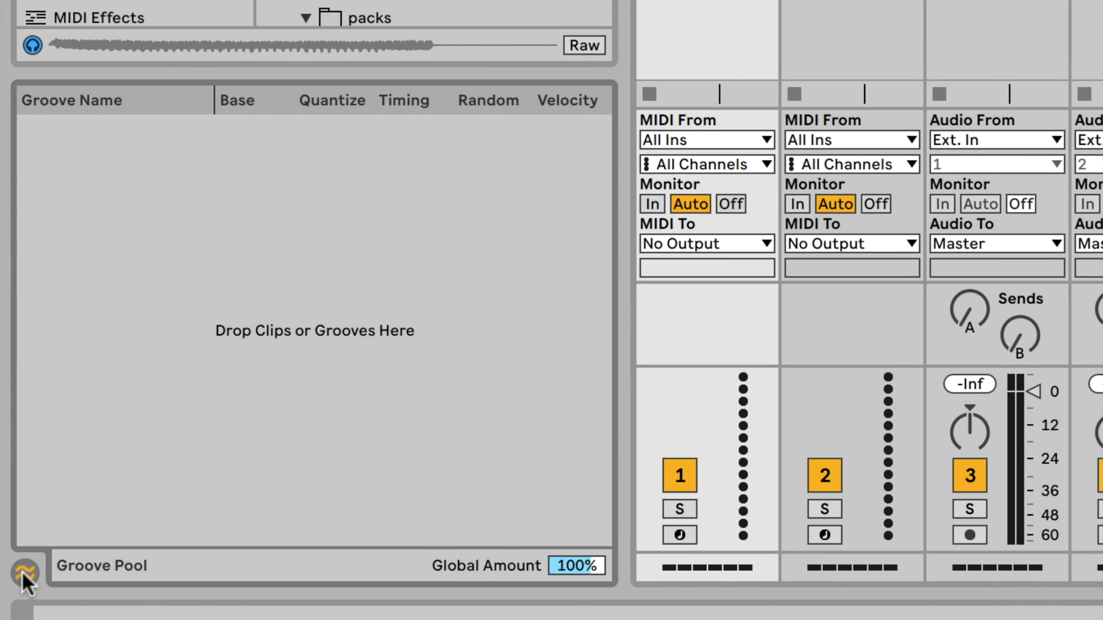
Hide the Groove Pool and toggle Follow on and off, leaving it off.
left_click(23, 572)
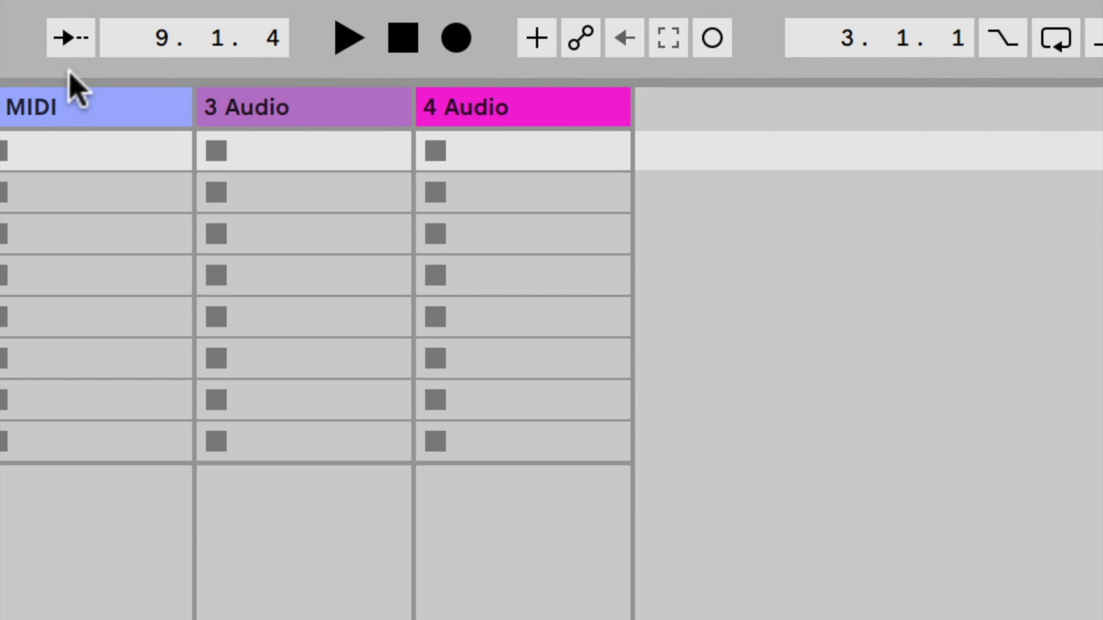
left_click(72, 55)
left_click(72, 55)
left_click(72, 55)
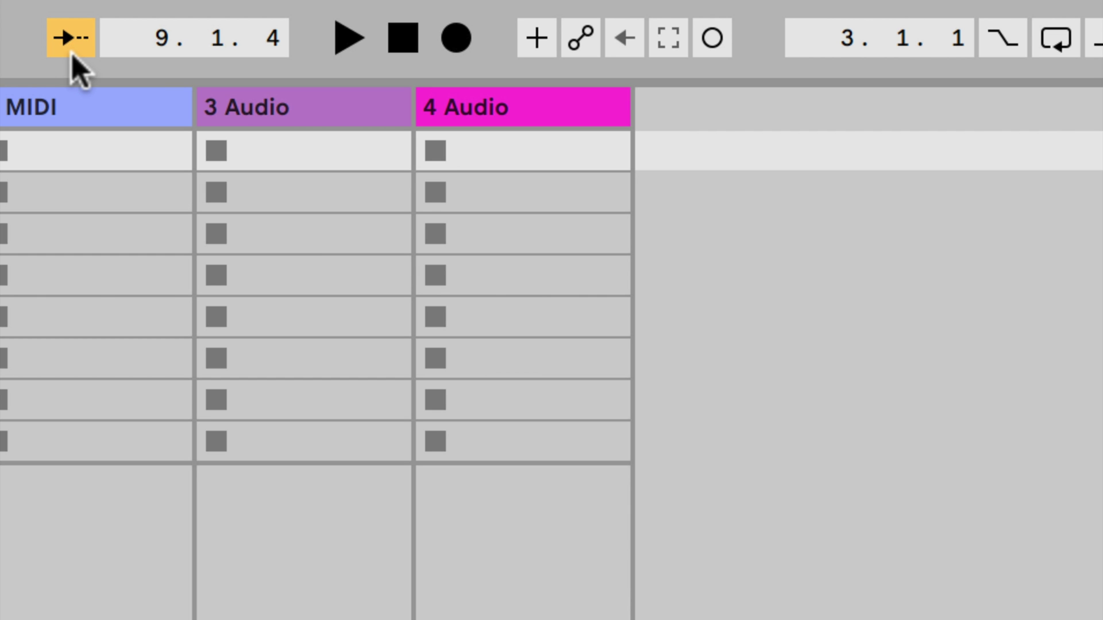
left_click(71, 53)
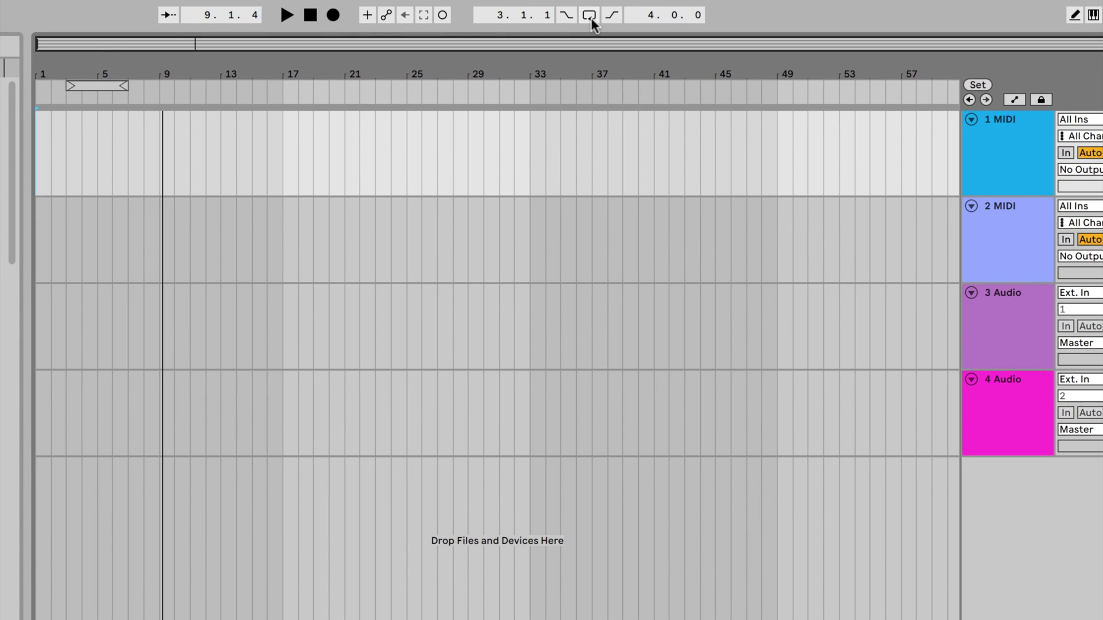
Turn on arrangement looping and drag the loop brace into a six-bar loop.
left_click(591, 18)
left_click_drag(67, 86, 33, 89)
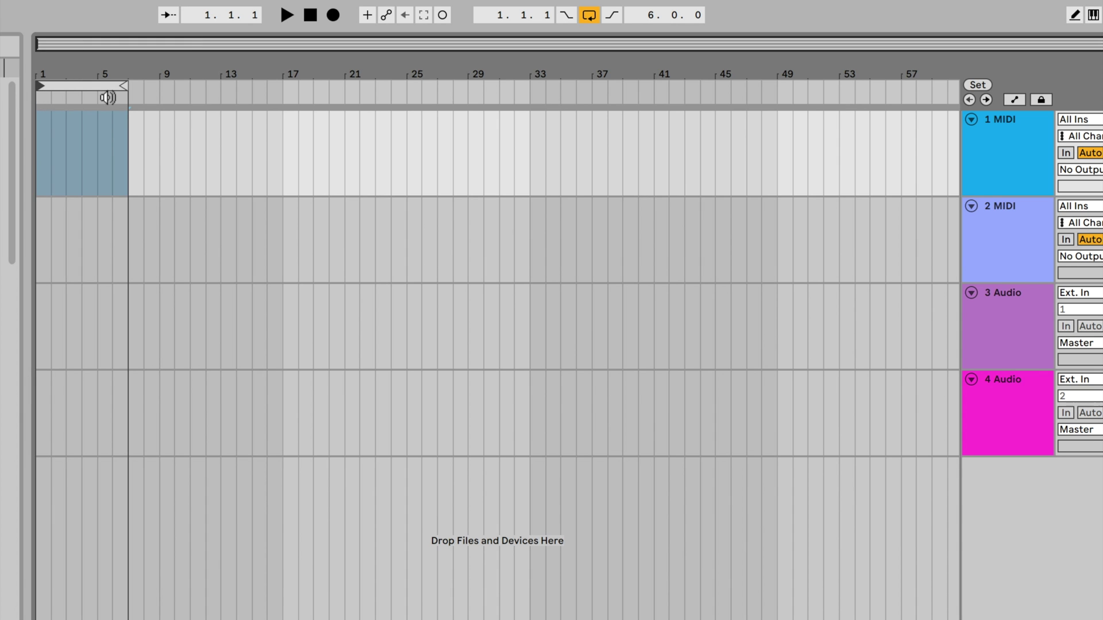
left_click_drag(124, 86, 126, 130)
left_click_drag(72, 86, 373, 113)
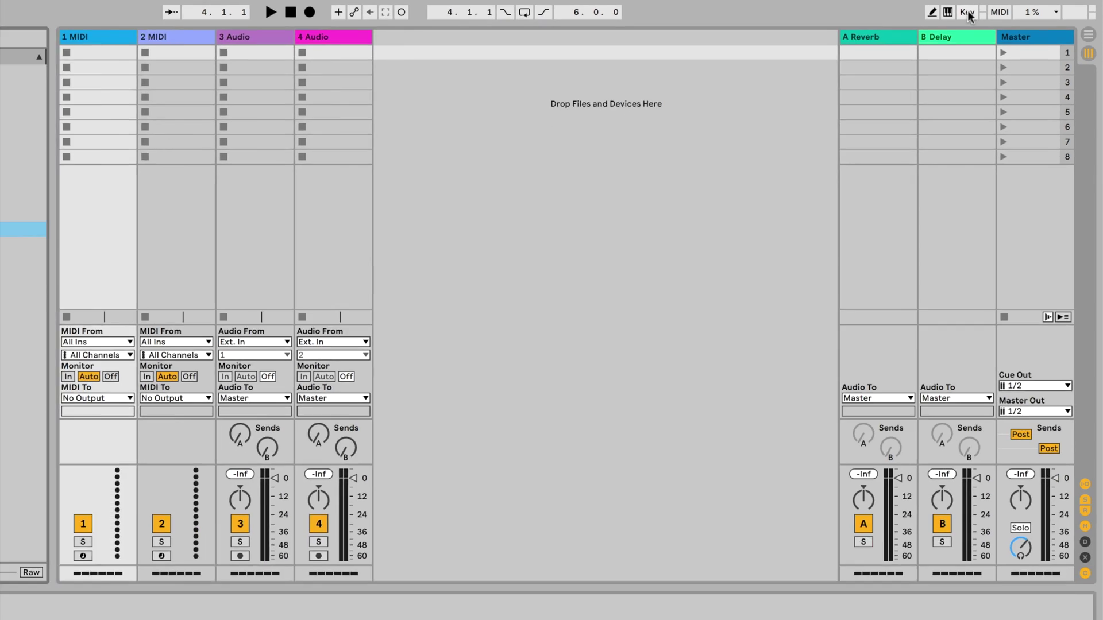
Enter Key Map mode and select the Play button as the function to map.
left_click(798, 30)
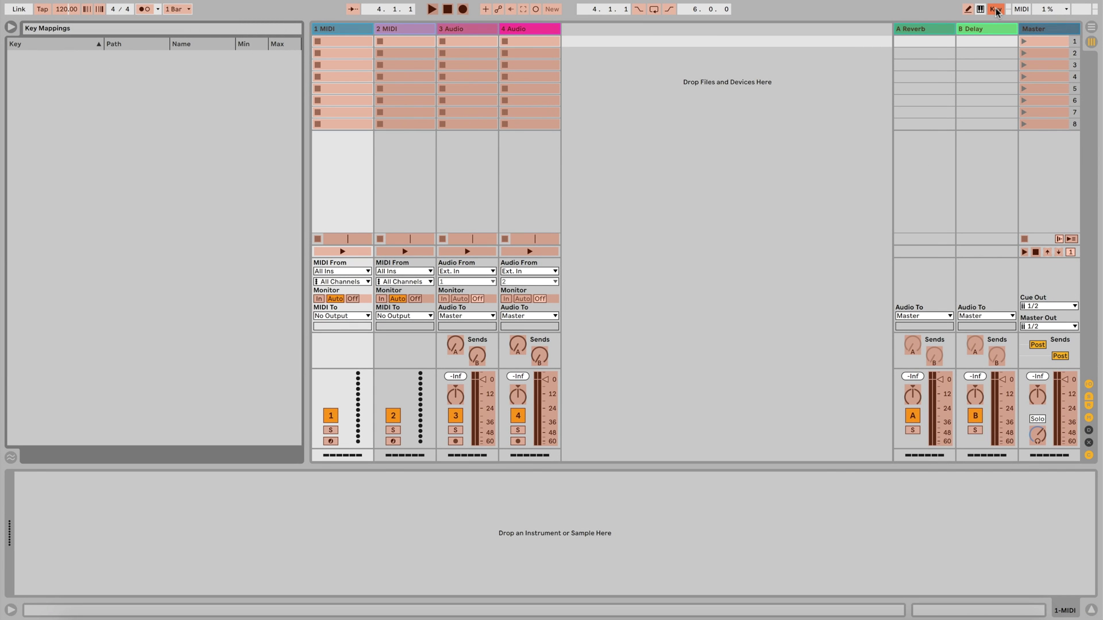
left_click(995, 9)
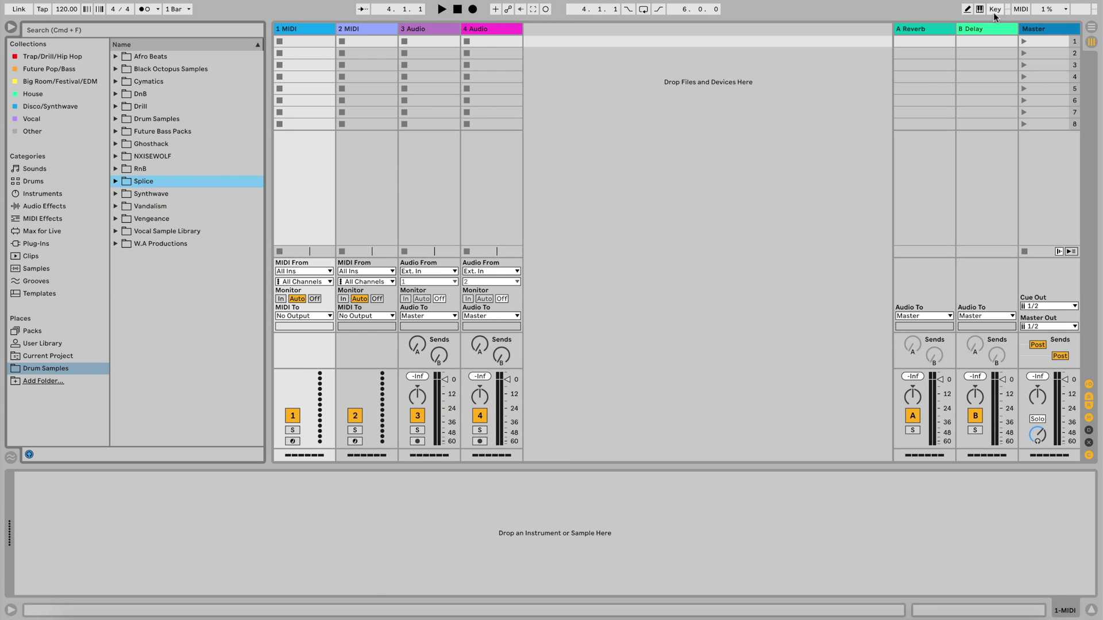
left_click(994, 9)
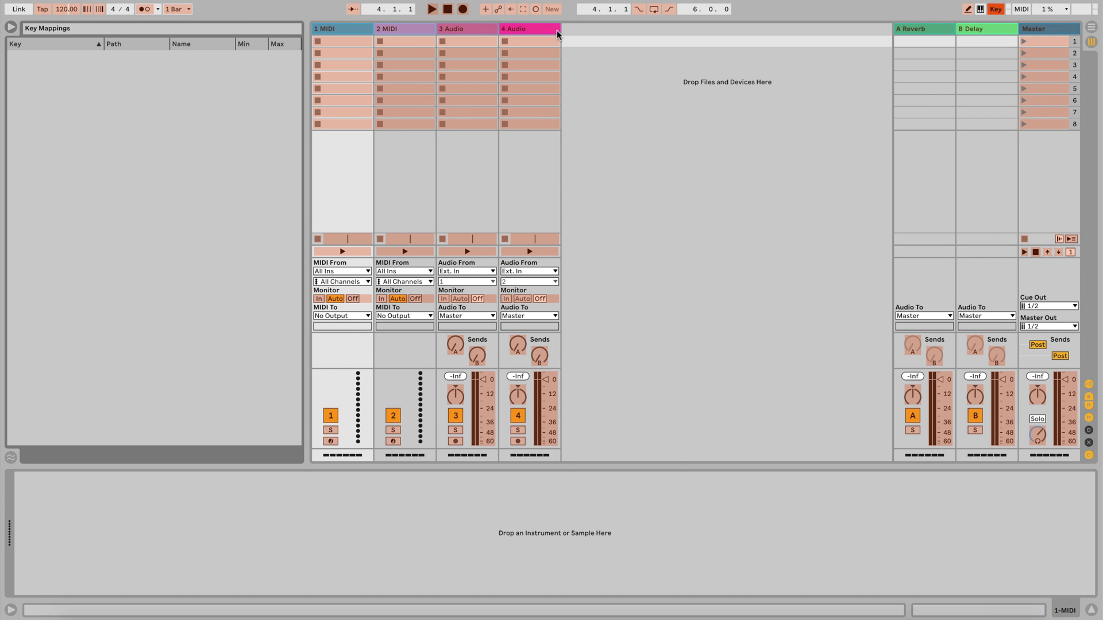
left_click(431, 10)
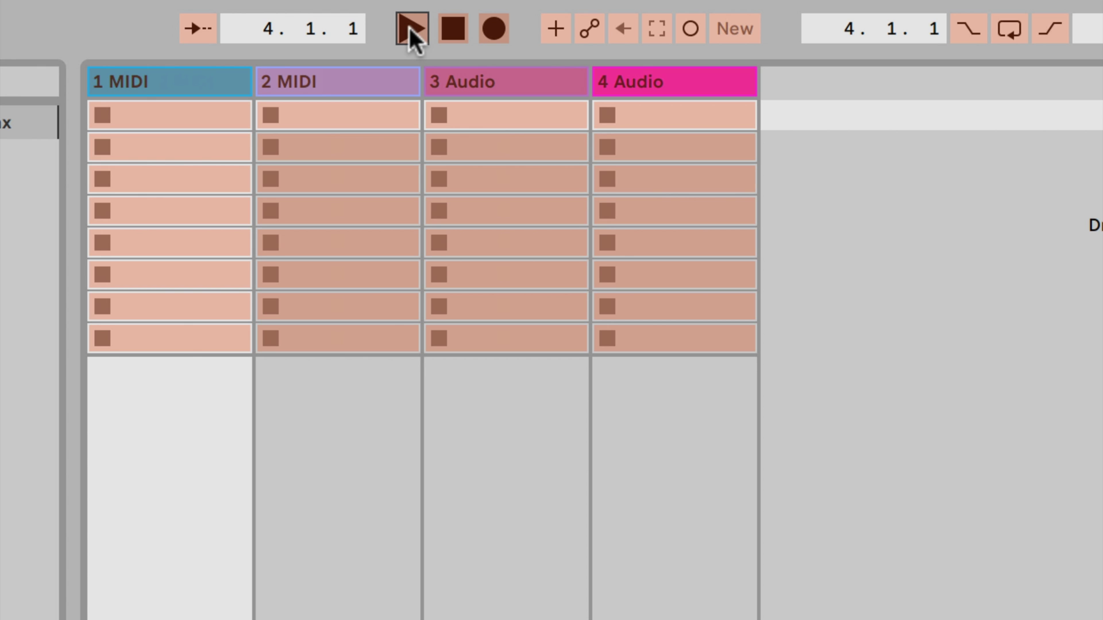
Map computer key 5 to Play, then start playback with key 5.
key("5")
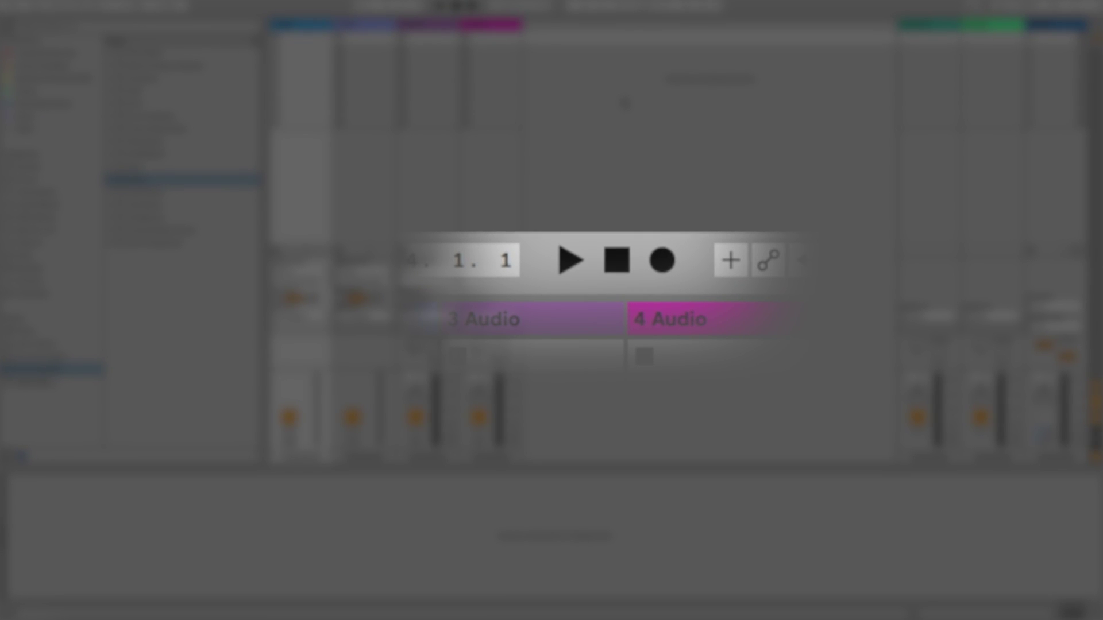
key("5")
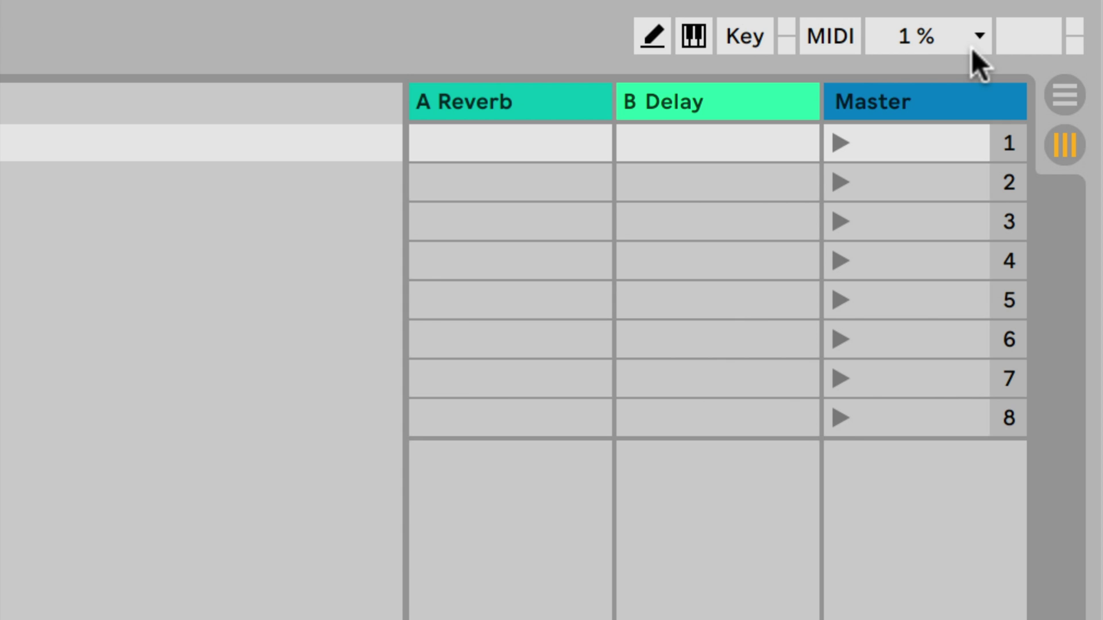
left_click(977, 37)
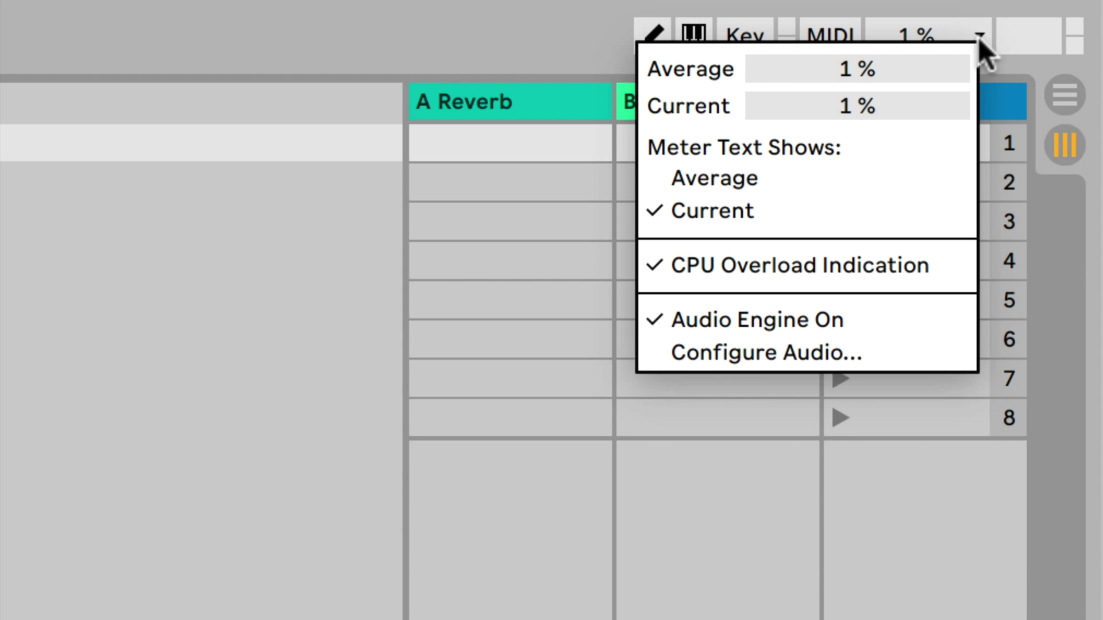
left_click(1015, 44)
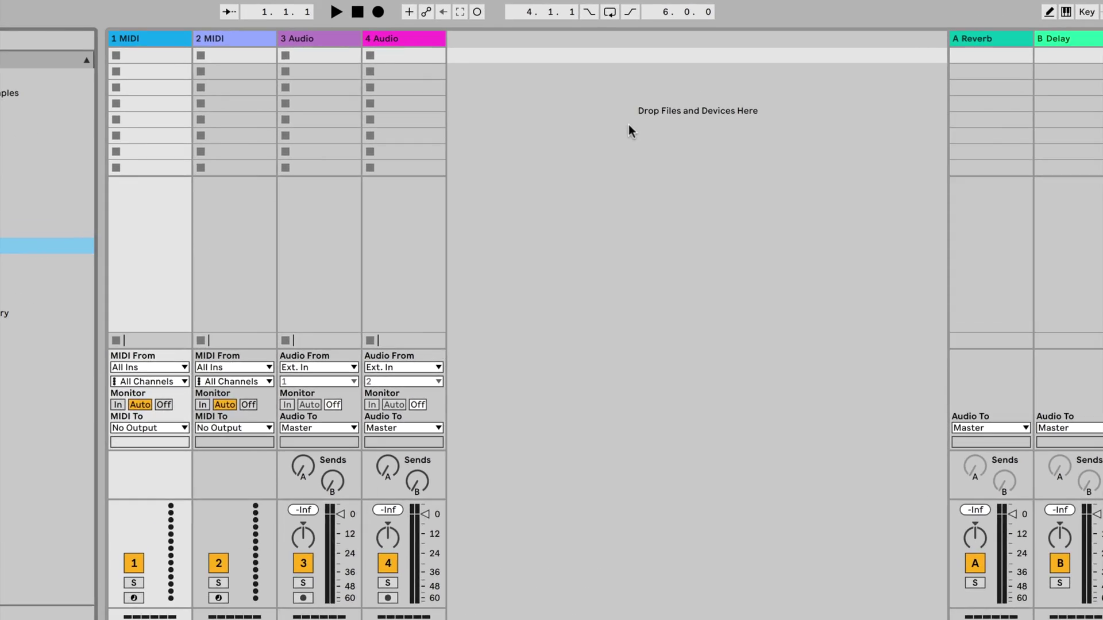
Bring up the Insert menu for Audio, MIDI, Return tracks and scenes beside the tracks.
right_click(657, 92)
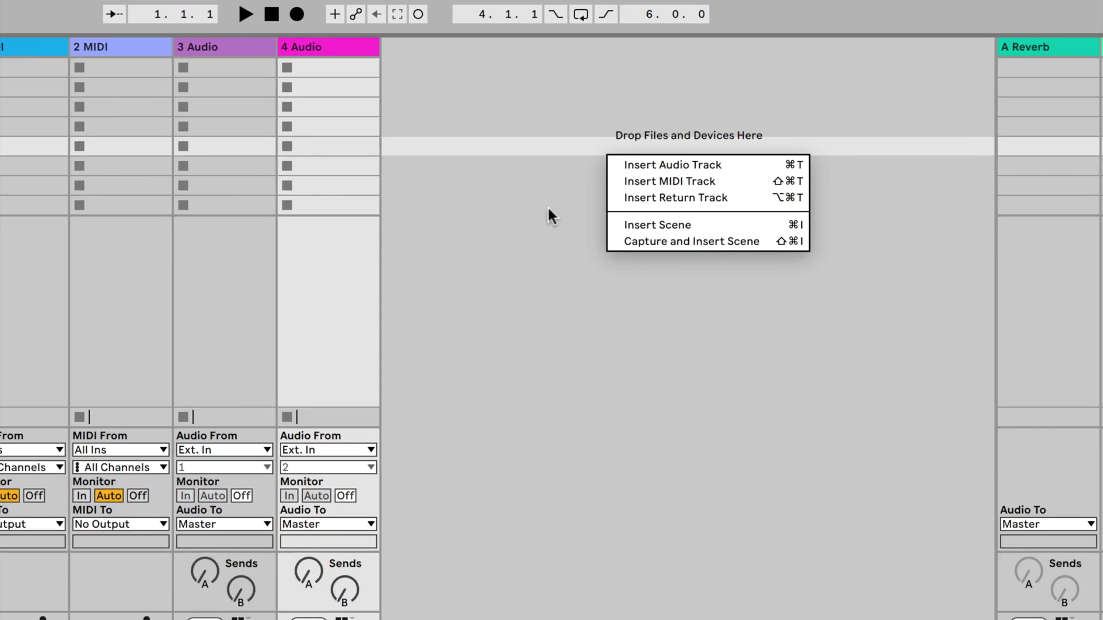
Place the Disco/Synthwave Dmin bass loop in track 3's first slot, then play and stop it.
left_click(472, 288)
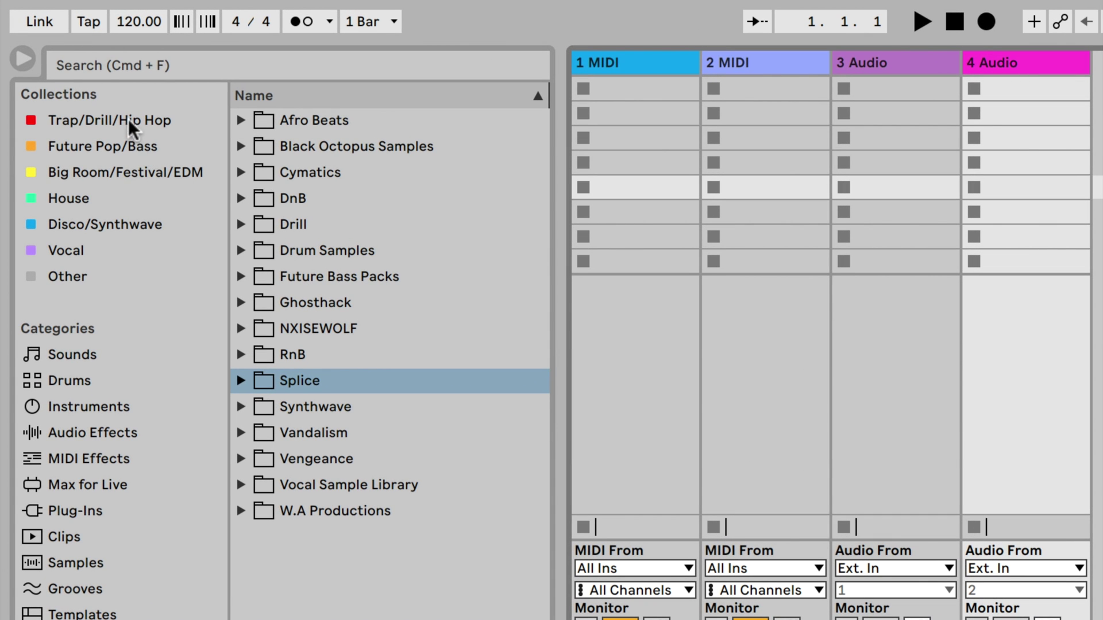
left_click(92, 227)
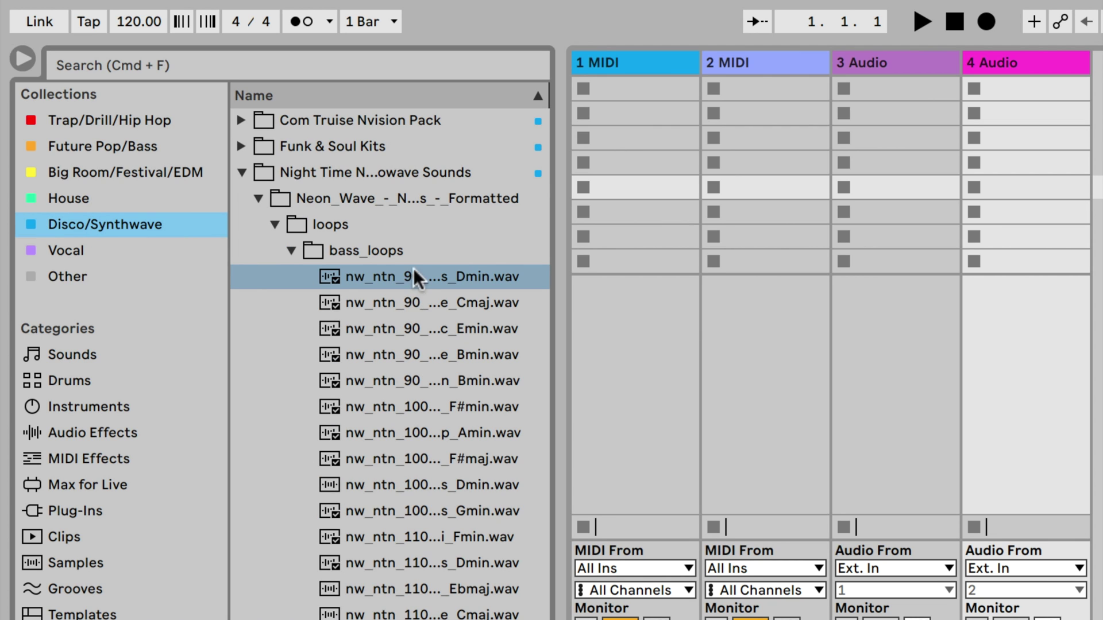
left_click_drag(399, 270, 924, 76)
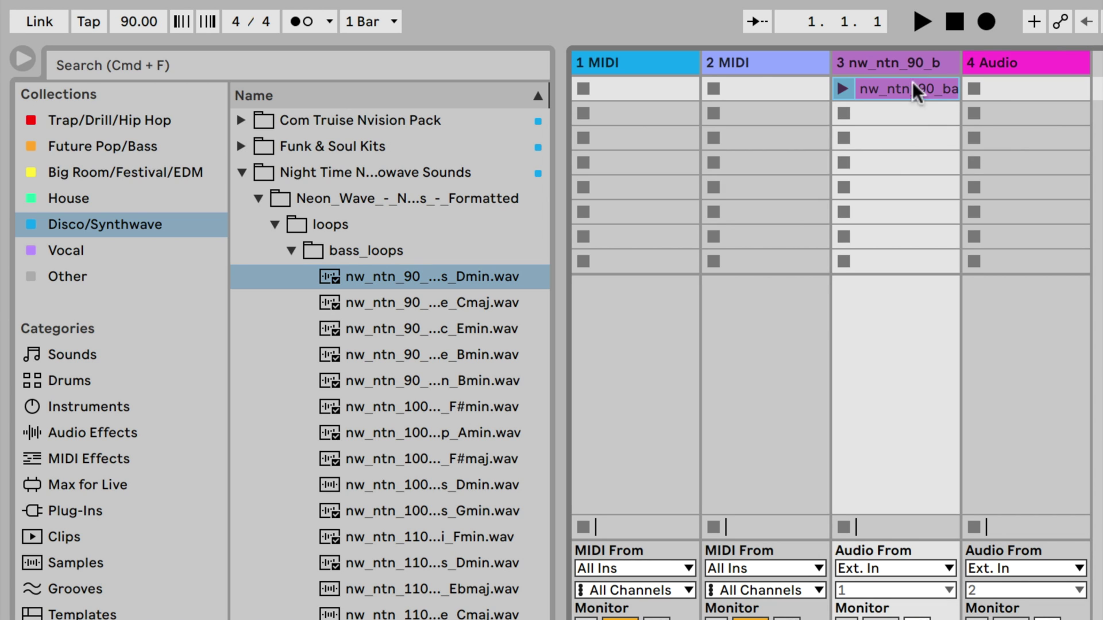
left_click(843, 87)
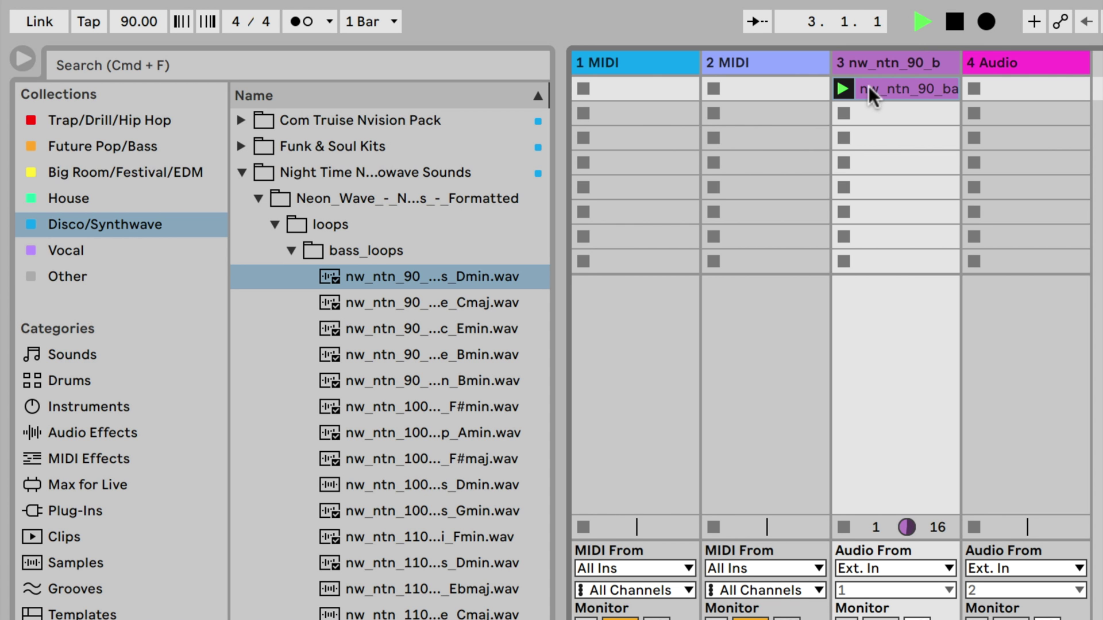
key("space")
Open the bass loop clip and transpose it down 13 semitones, keeping Beats warp for now.
double_click(908, 85)
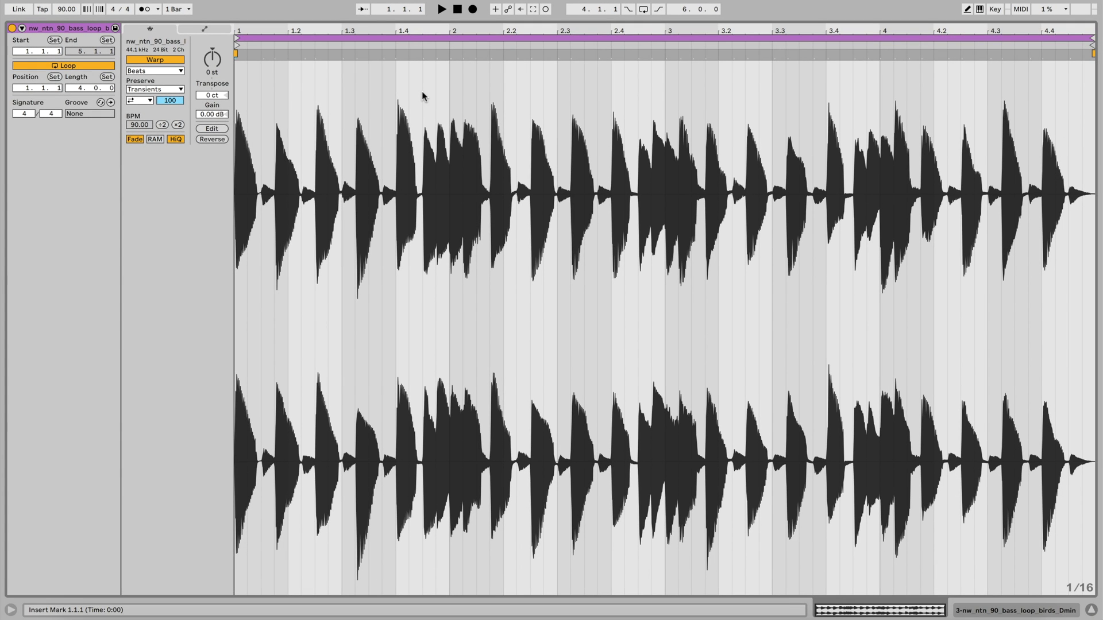
left_click(160, 71)
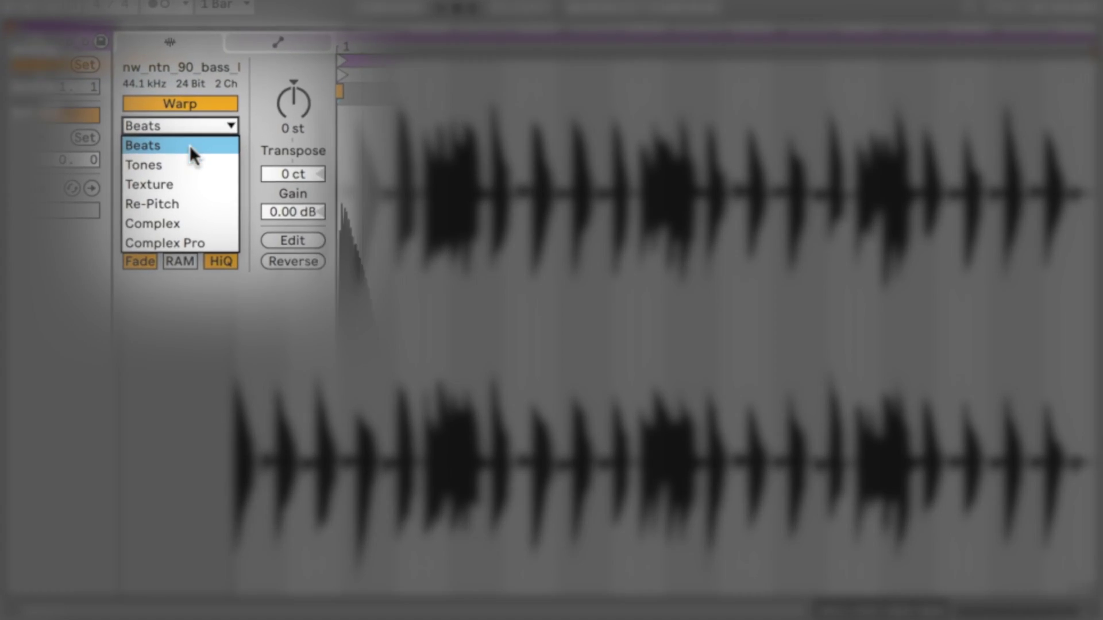
left_click(284, 52)
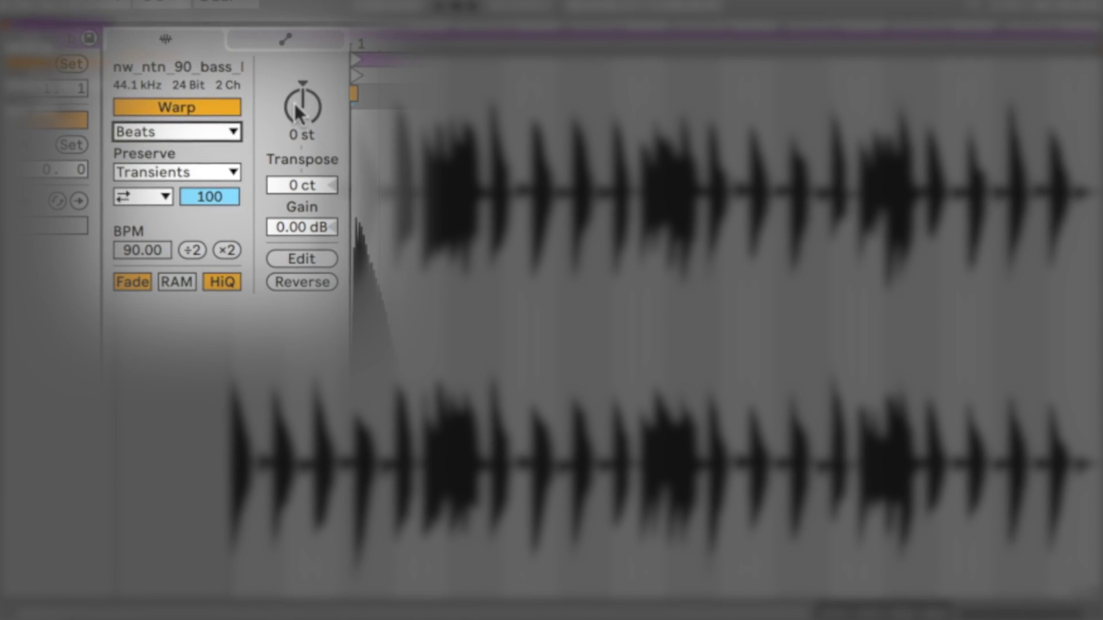
left_click_drag(296, 111, 299, 114)
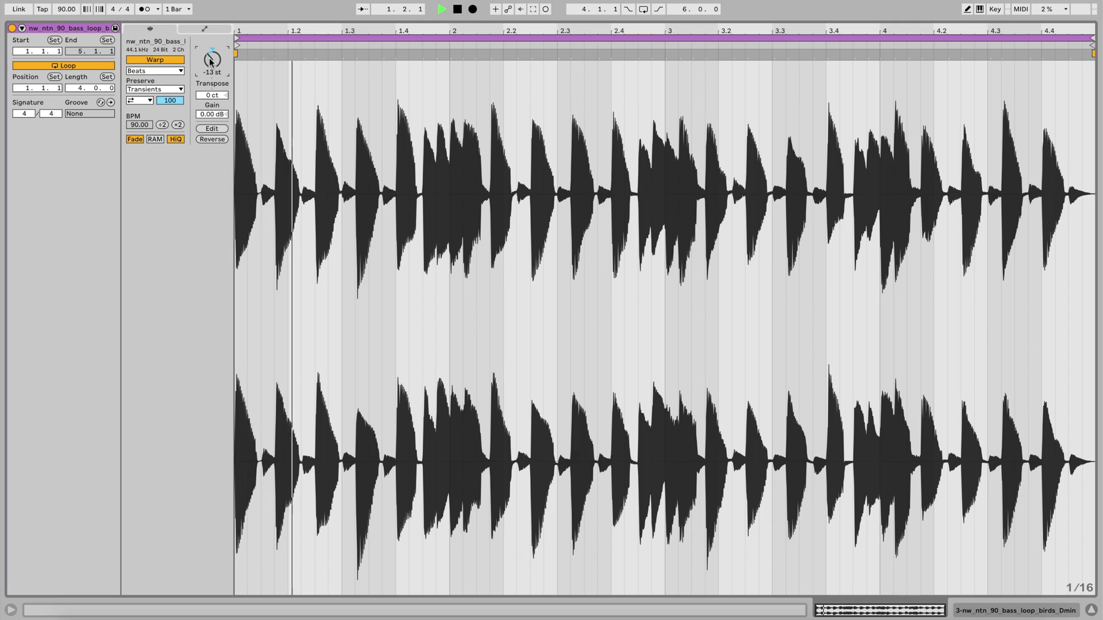
Switch the bass loop's warp mode to Complex Pro with Formants 15.62 and Envelope 194.
left_click(167, 71)
left_click(162, 135)
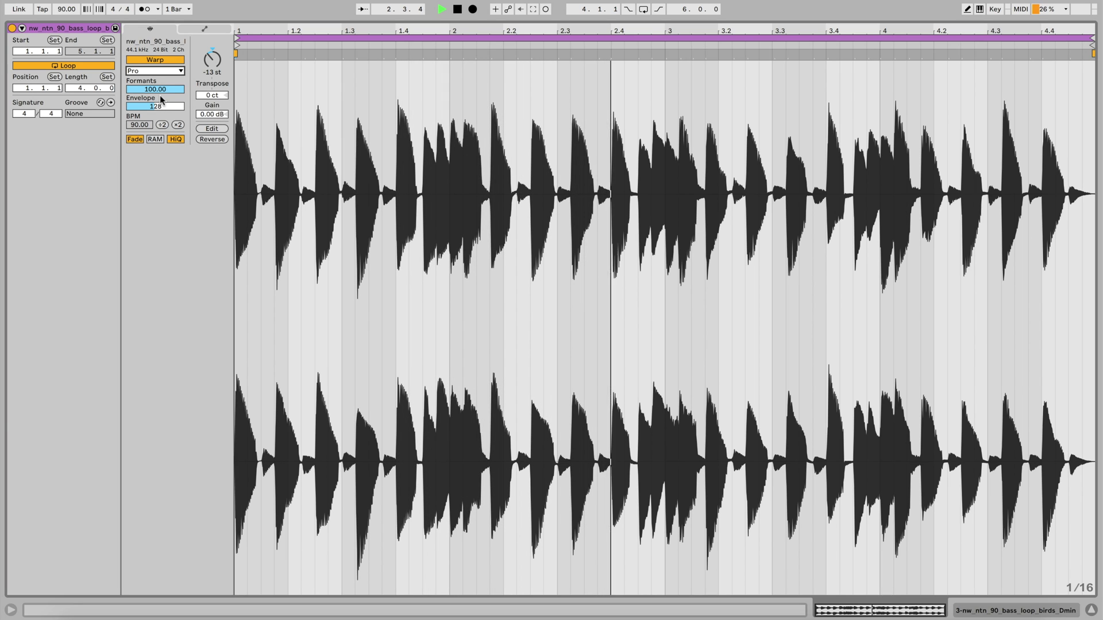
mouse_move(162, 90)
left_mouse_down()
mouse_move(155, 142)
mouse_move(162, 90)
left_mouse_up()
Load Azimuth Kit from Packs > Beat Tools onto track 1, and add a Drum Rack to the 2 MIDI track.
left_click(155, 71)
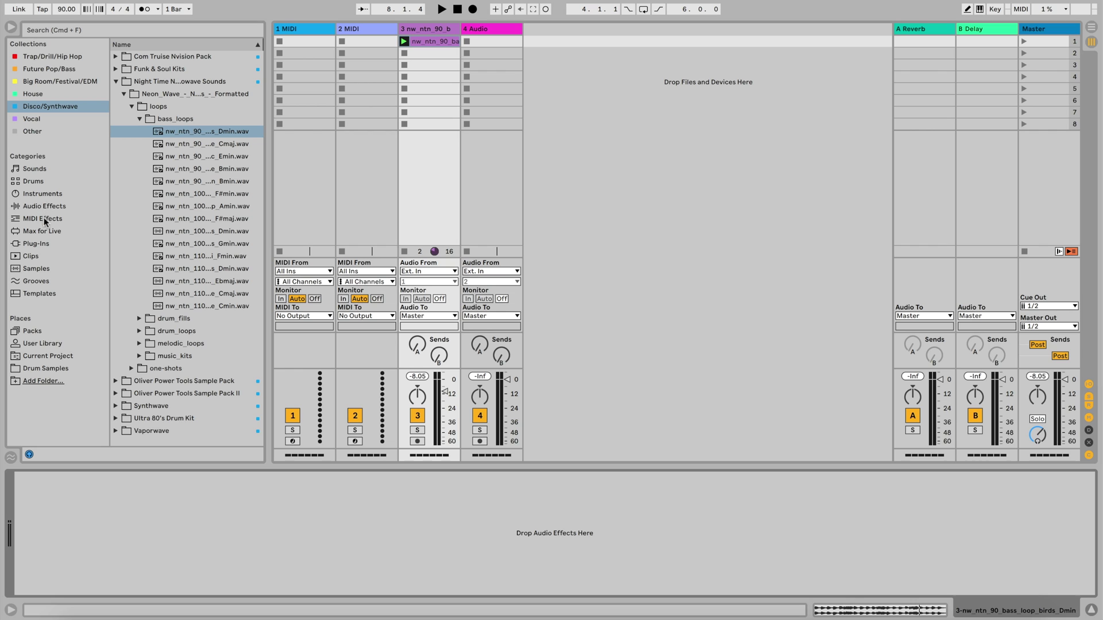
left_click(27, 332)
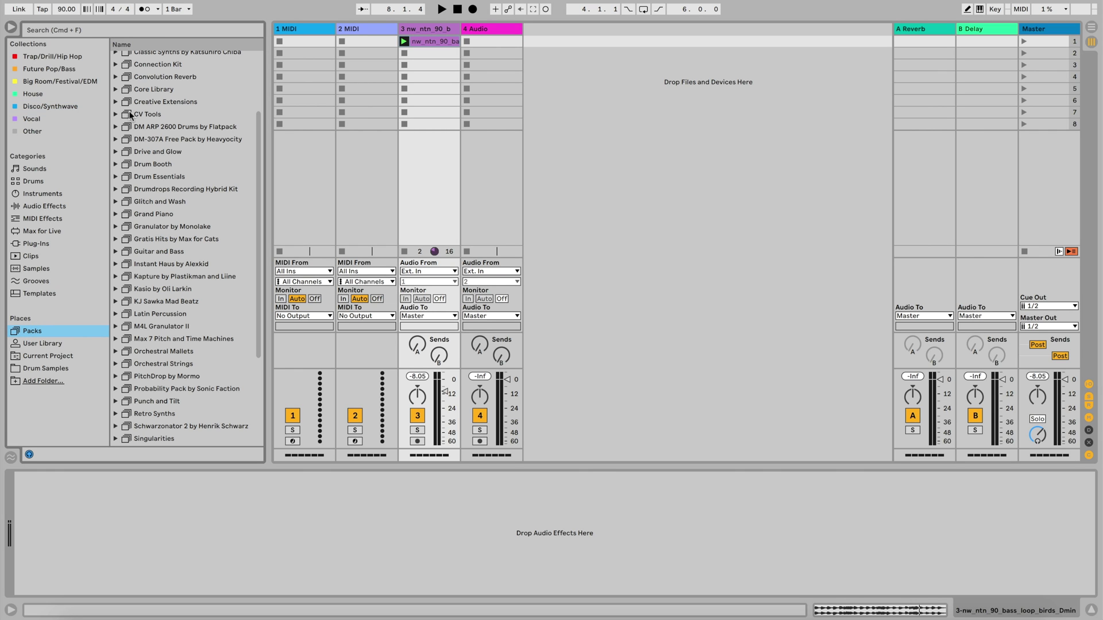
scroll(158, 73, "up", 5)
left_click(154, 72)
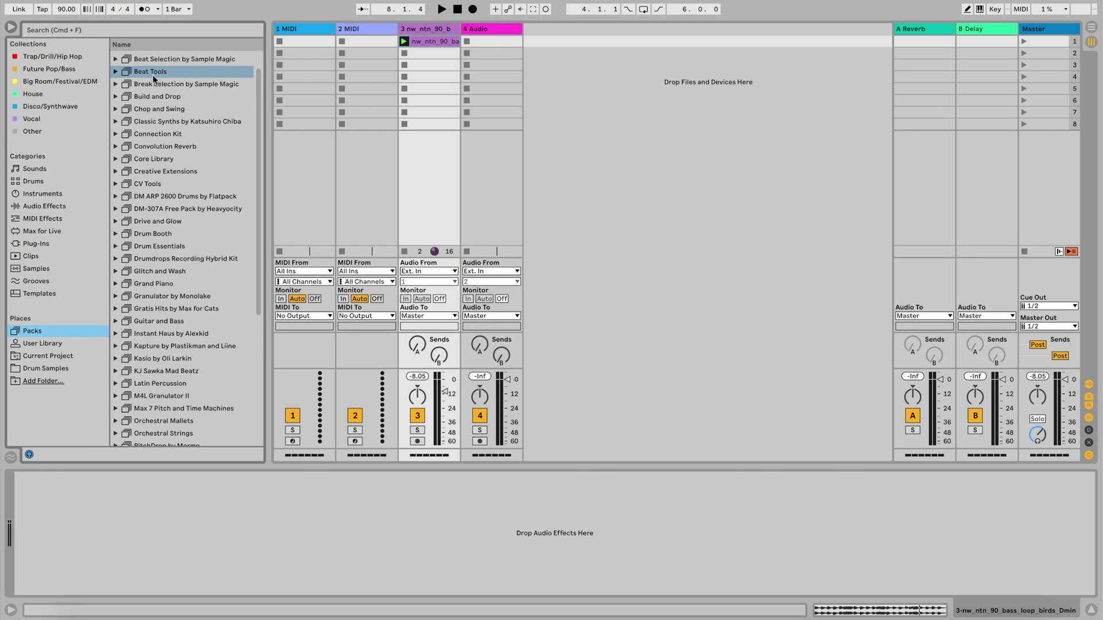
left_click(116, 71)
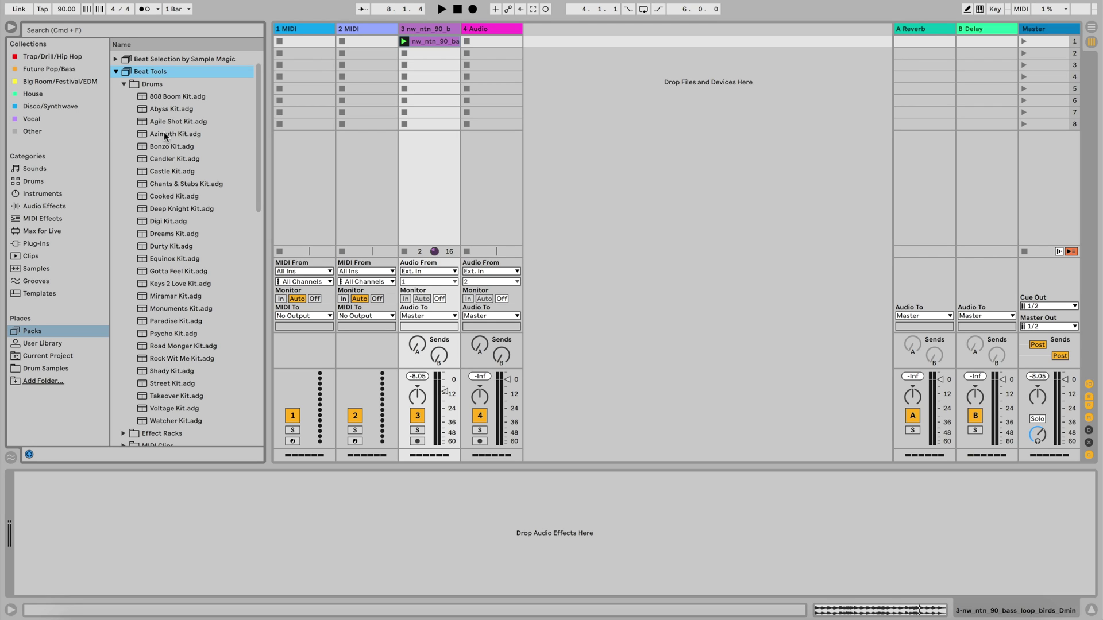
left_click_drag(164, 133, 307, 41)
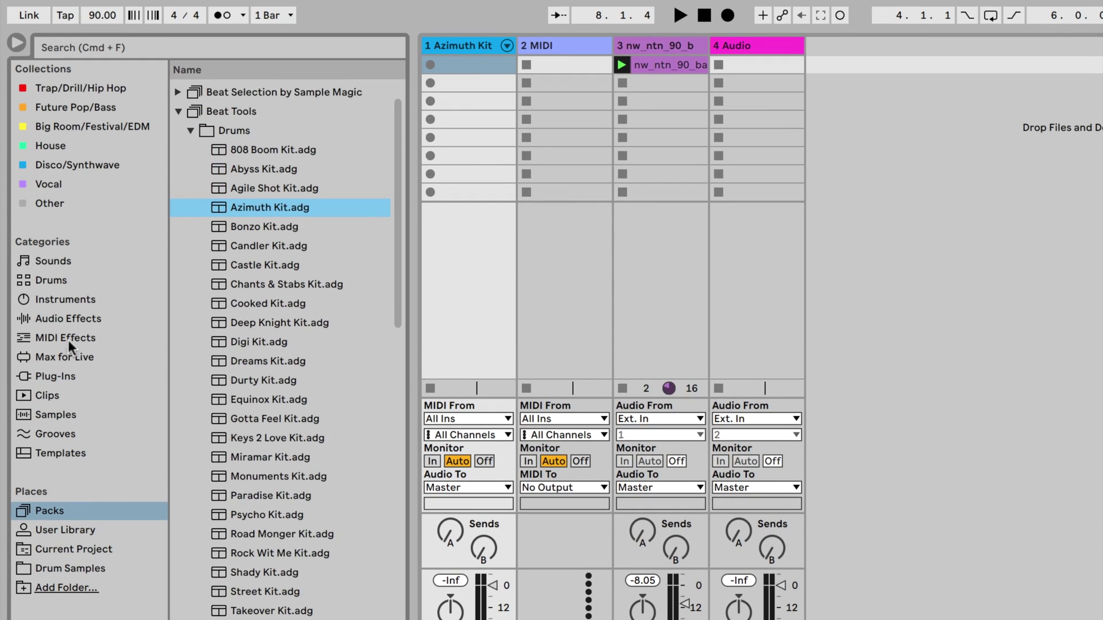
left_click(84, 299)
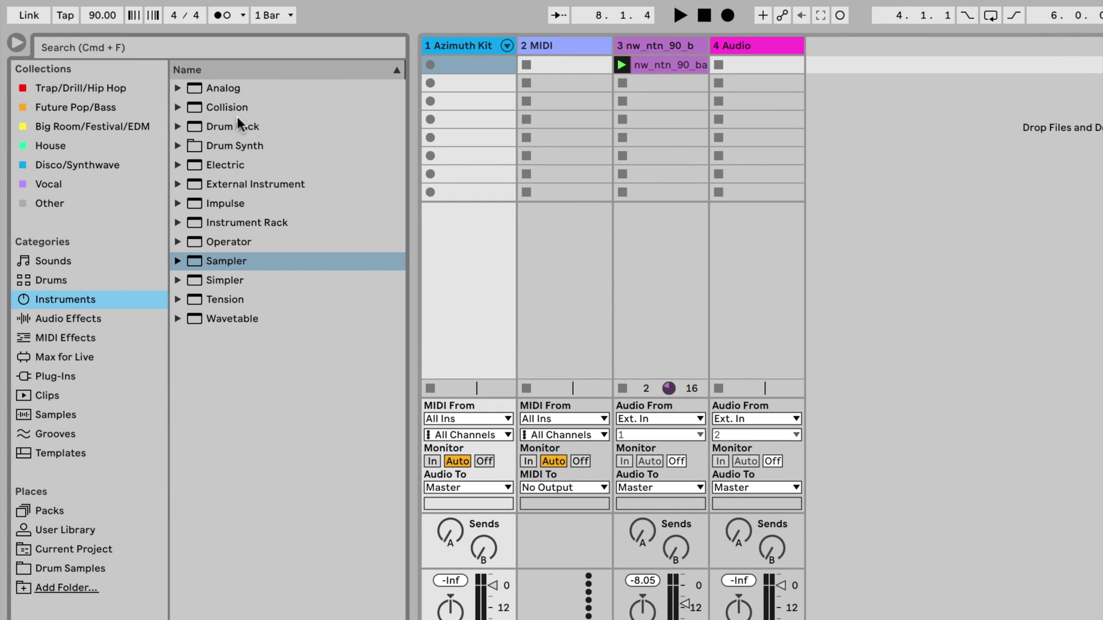
left_click_drag(237, 123, 549, 54)
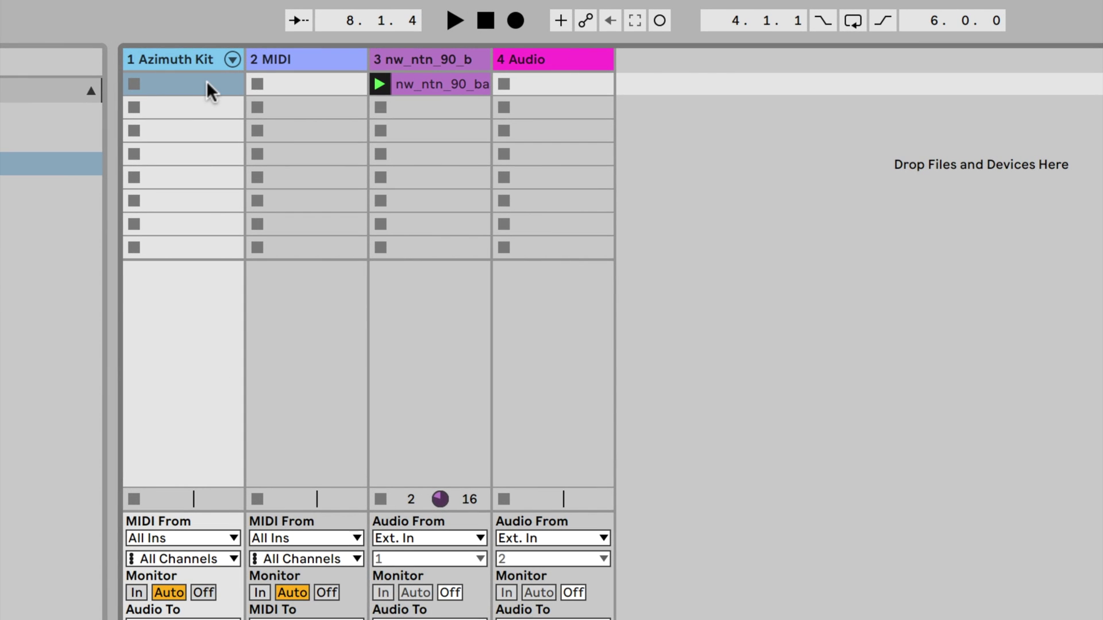
Create a track 1 MIDI clip alternating Kick and Snare 2 per beat, lengthen it, add a kick near 2.4.3.
left_click(316, 40)
double_click(206, 84)
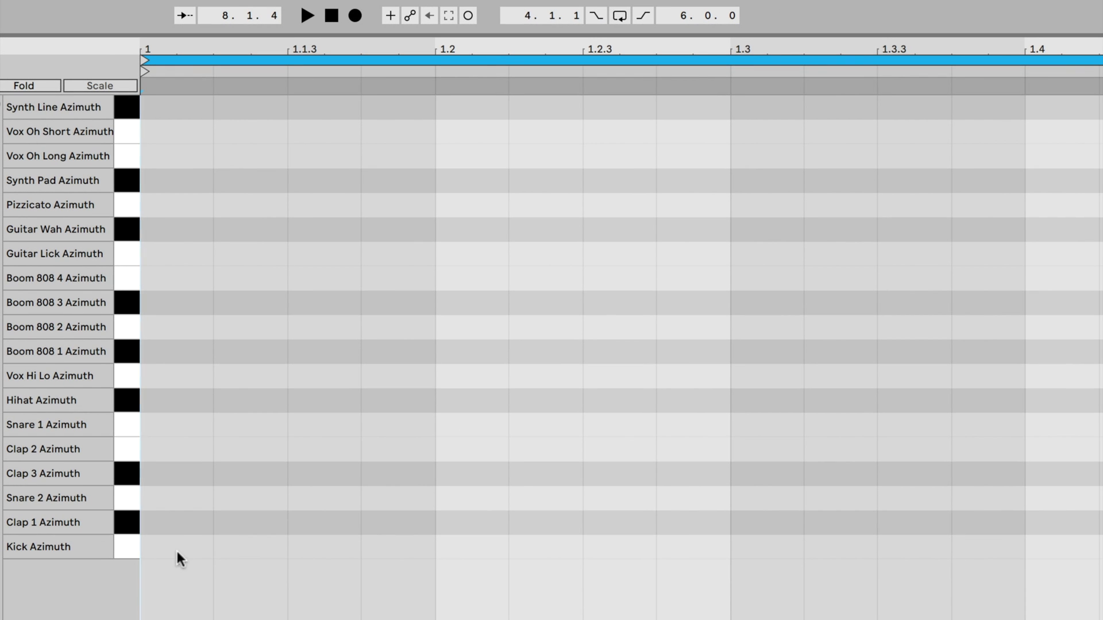
double_click(158, 543)
double_click(449, 498)
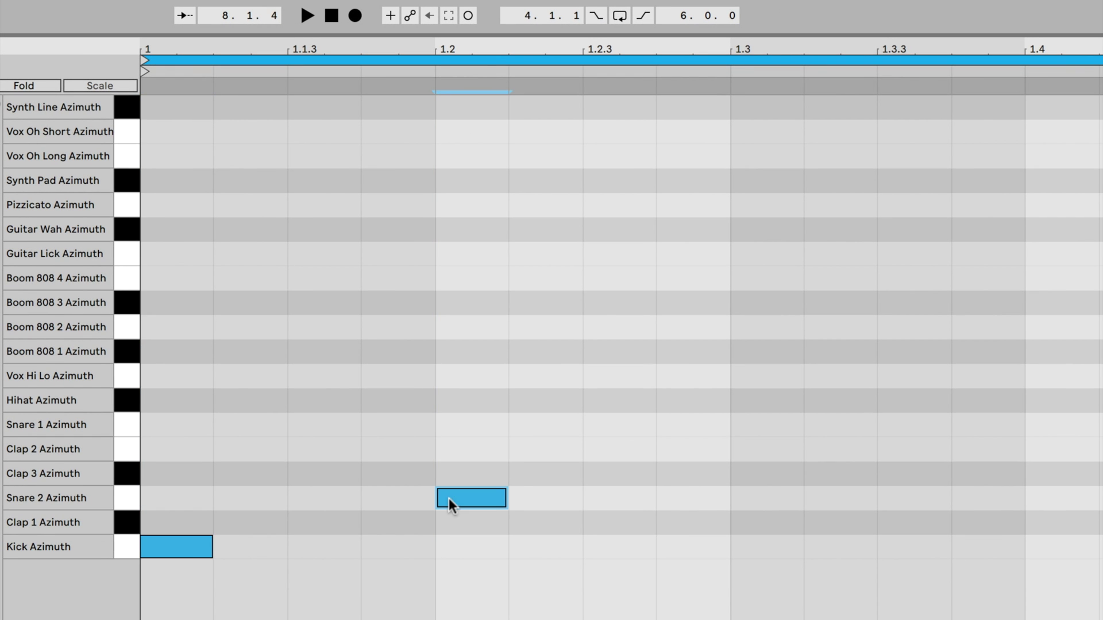
double_click(743, 545)
double_click(1042, 499)
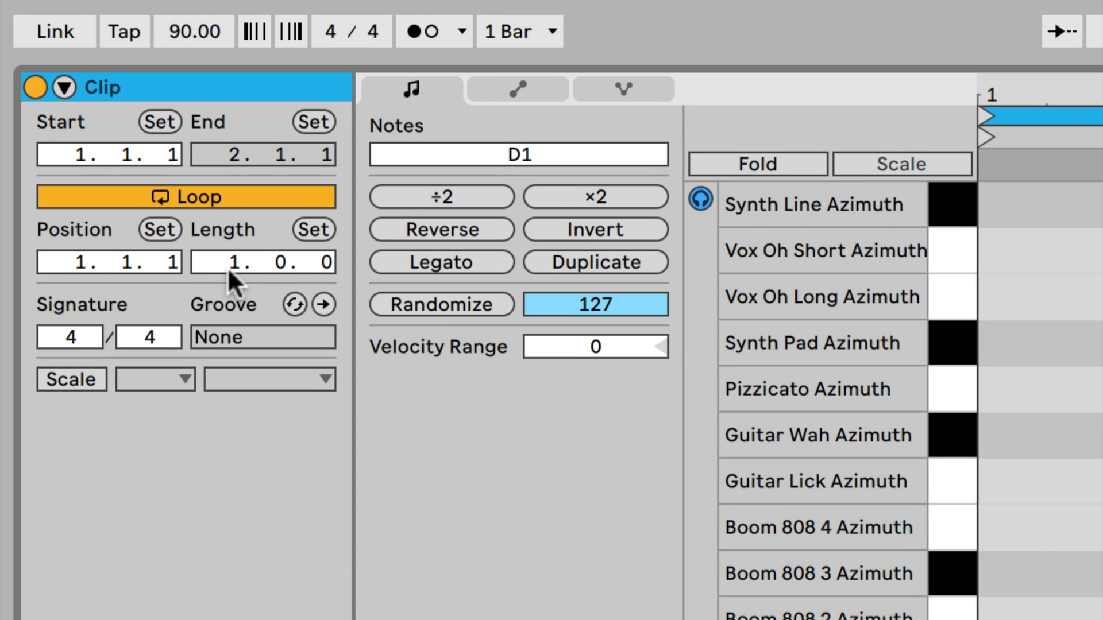
left_click_drag(127, 146, 128, 127)
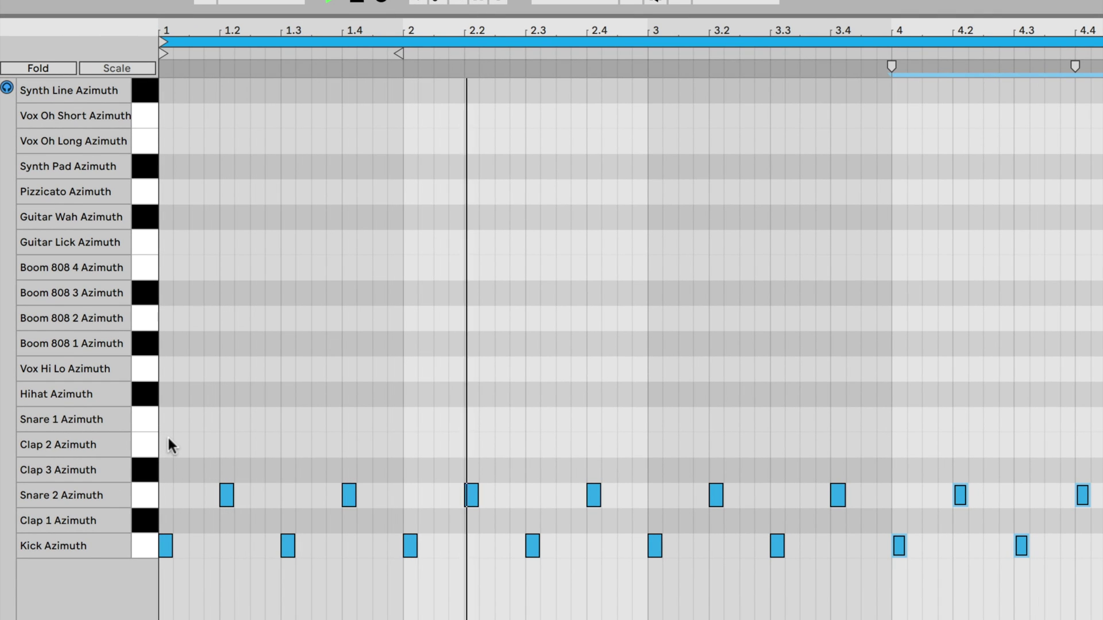
double_click(625, 546)
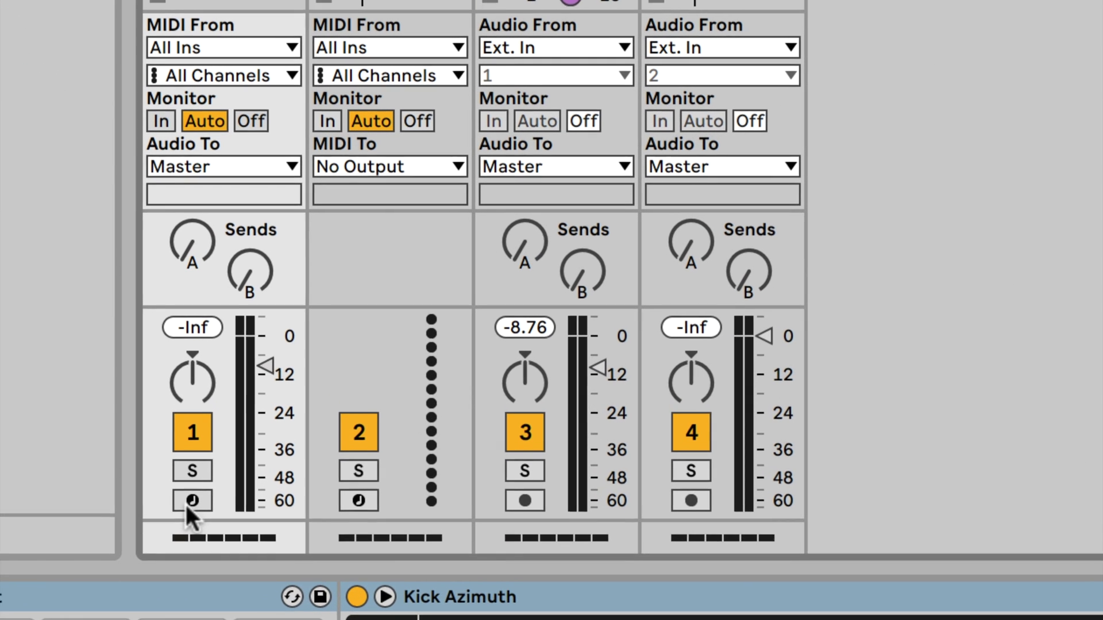
Arm track 1 and record the 1-Azimuth Kit 2 clip, playing kick and Clap 2 pads live.
left_click(293, 441)
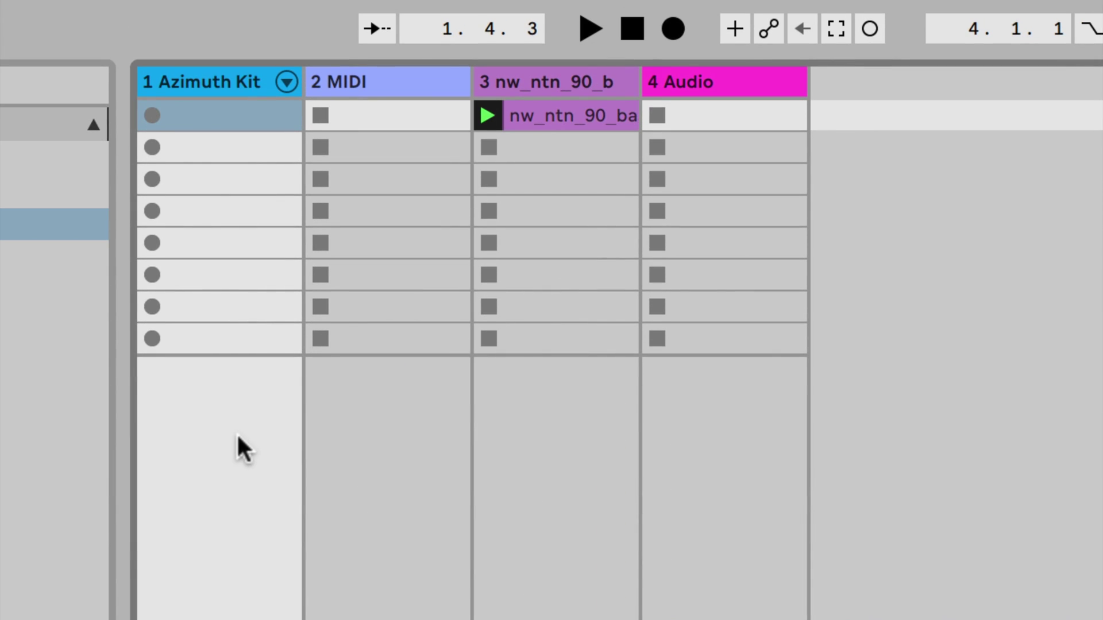
left_click(156, 114)
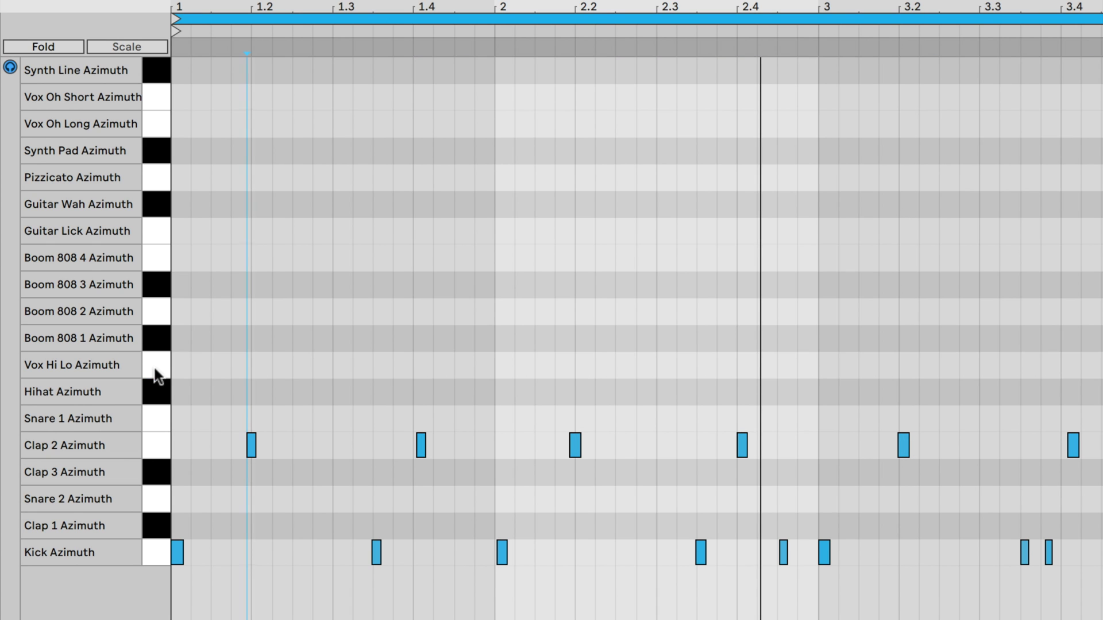
left_click(157, 201)
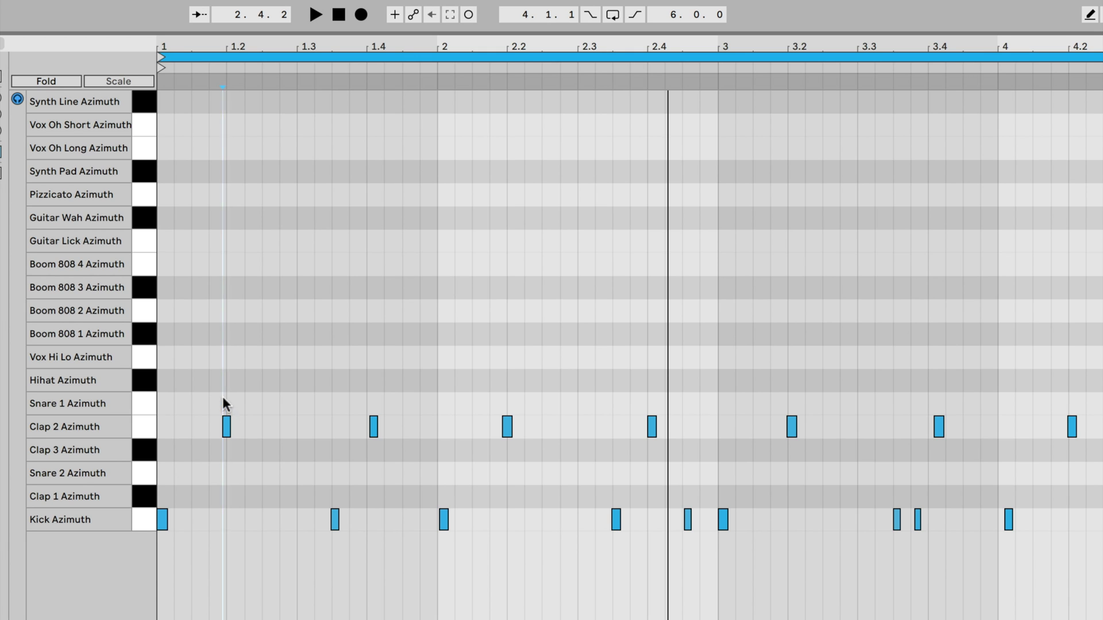
Quantize the first Clap 2 note, then snap all the clip's notes to the grid.
left_click(225, 425)
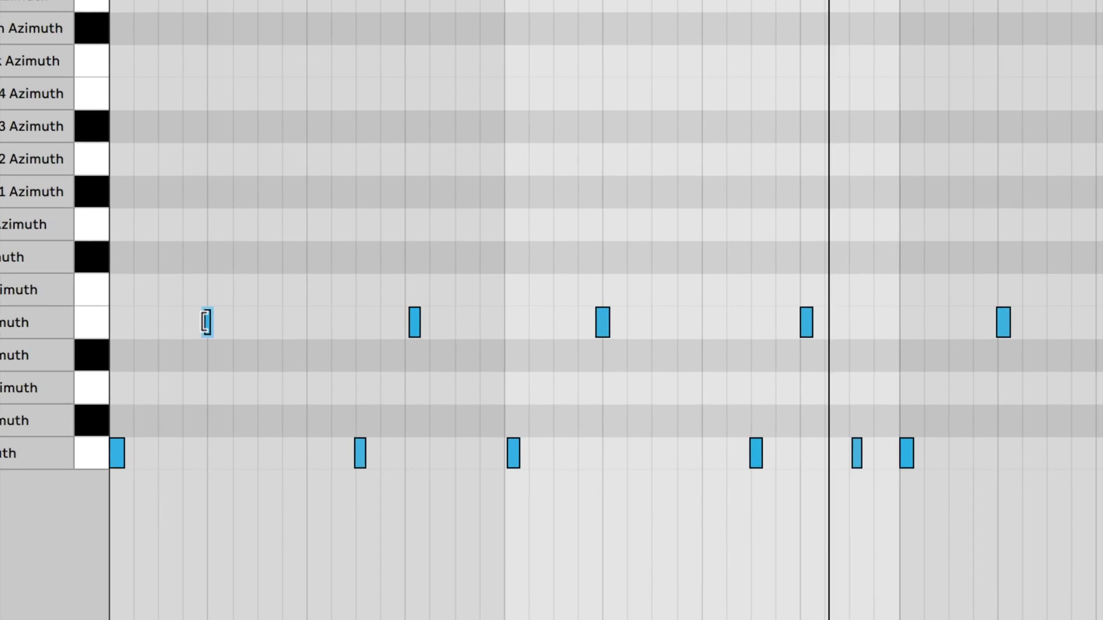
right_click(224, 425)
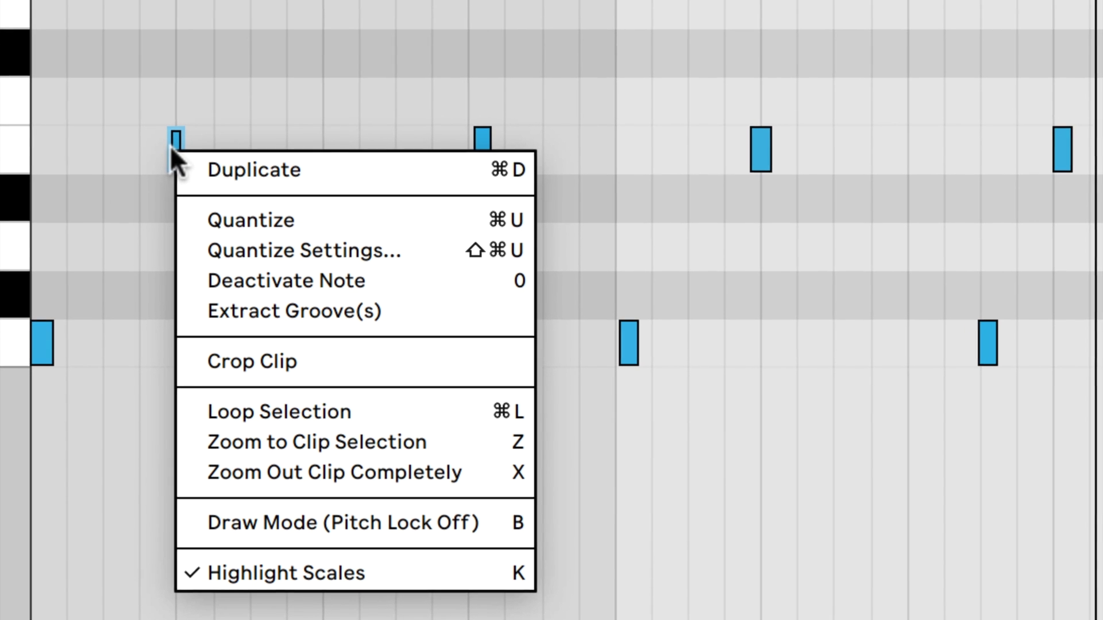
left_click(251, 219)
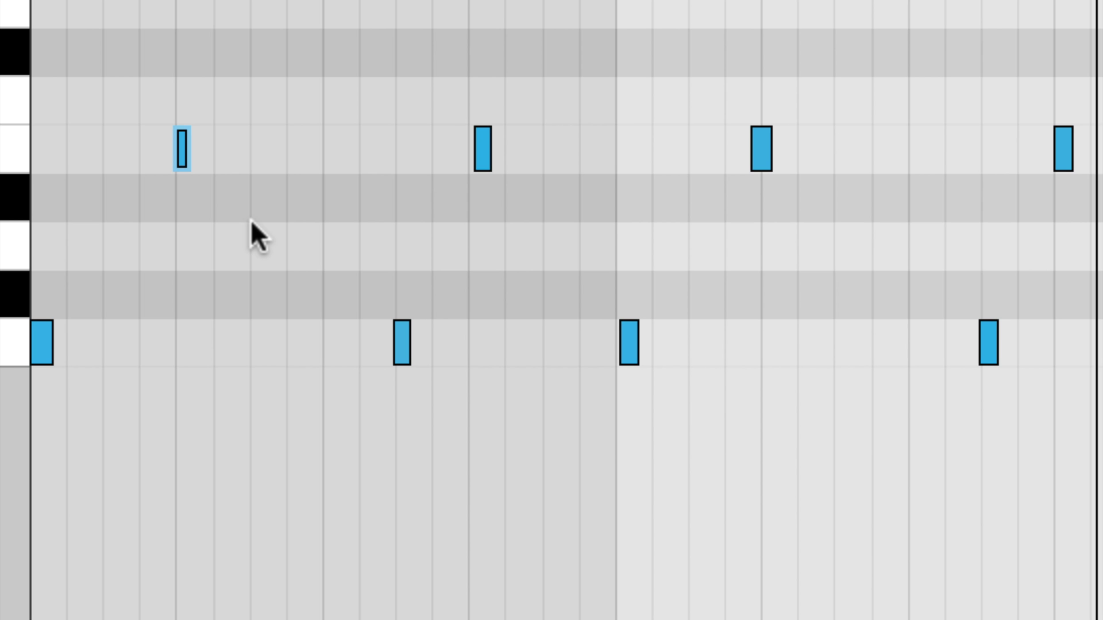
key("ctrl+a")
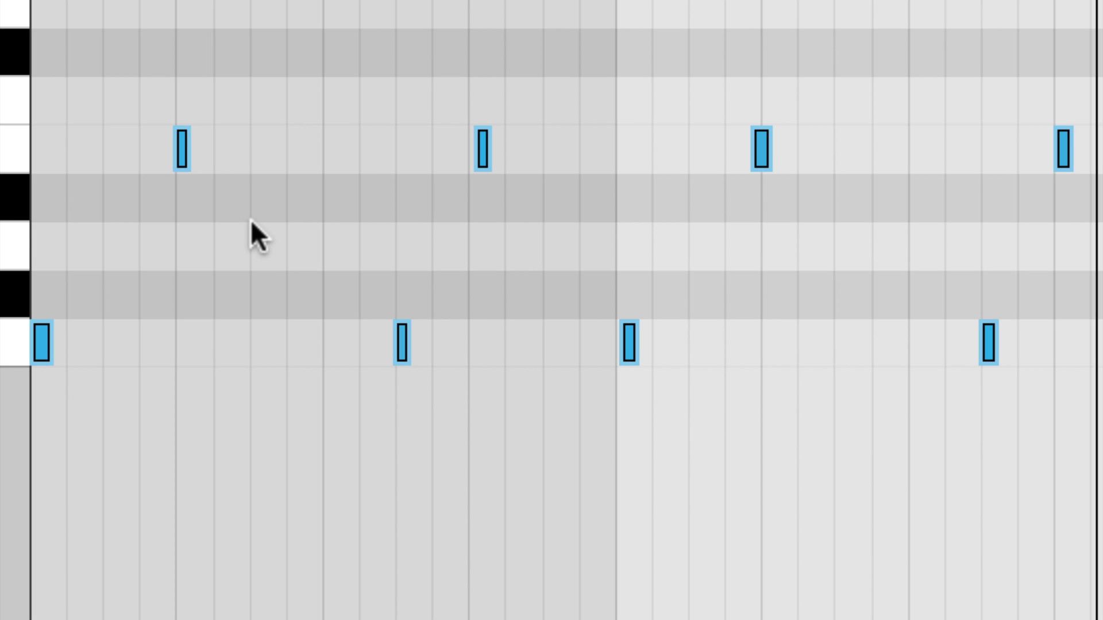
key("ctrl+z")
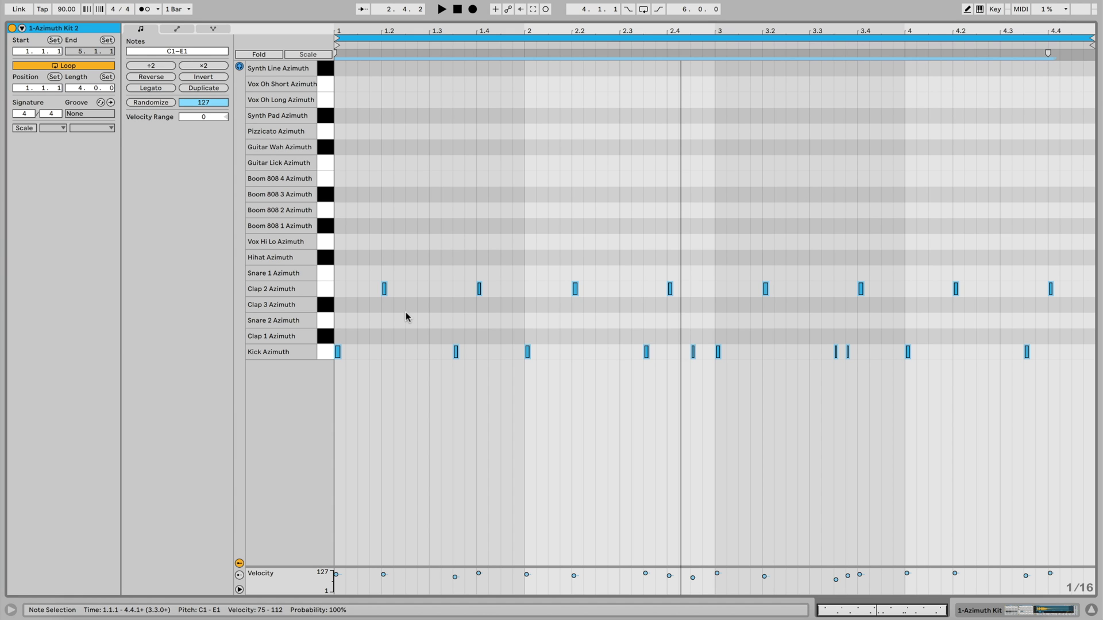
Set the piano roll to a fixed 1/4 grid and nudge one Clap 2 note.
right_click(424, 287)
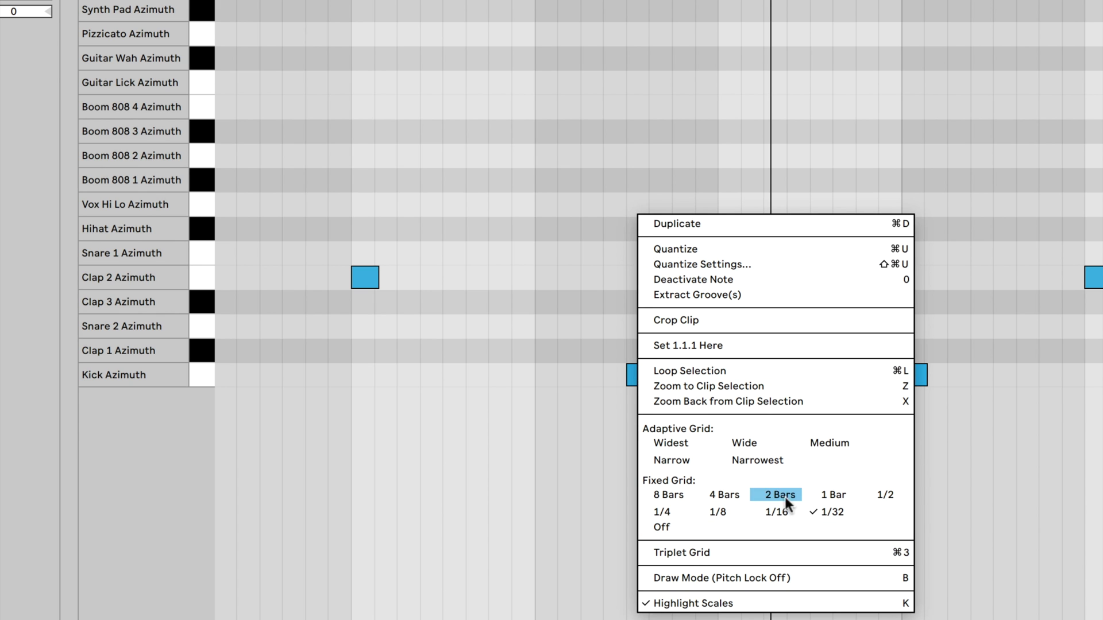
left_click(667, 511)
left_click_drag(725, 292, 868, 291)
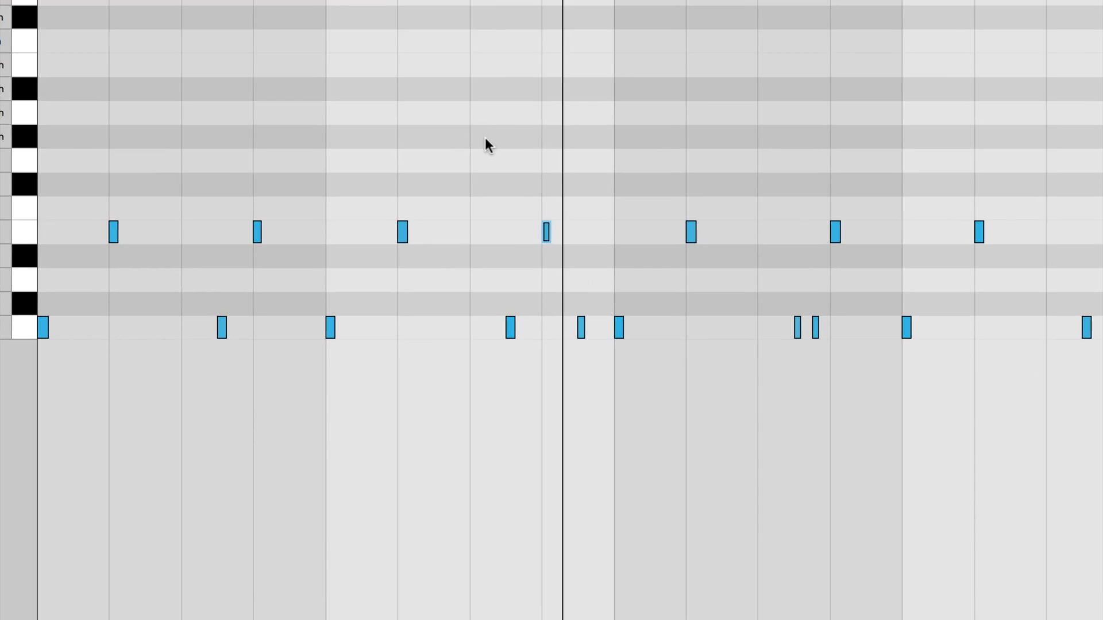
Quantize the notes' start and end to the current grid at 100% amount via Quantize Settings.
right_click(485, 140)
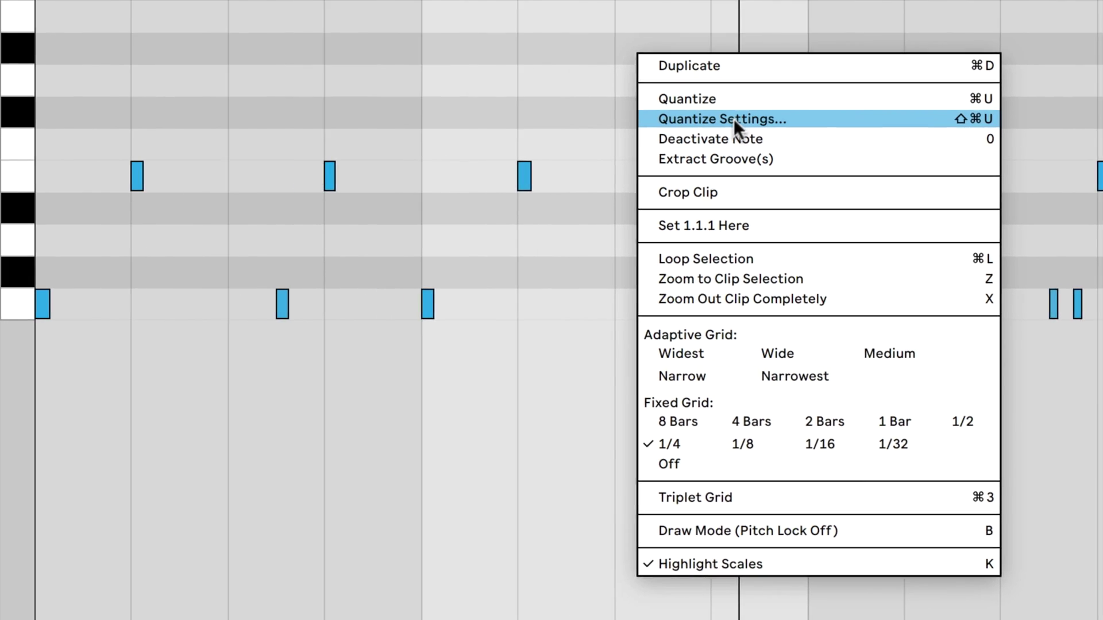
left_click(493, 190)
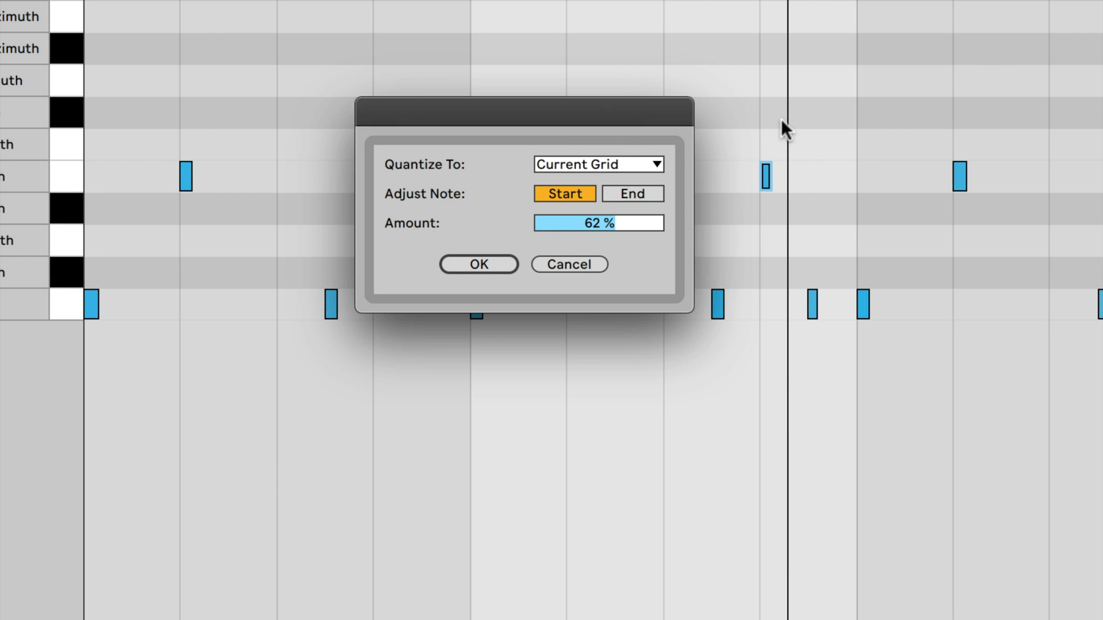
left_click(658, 165)
left_click(621, 180)
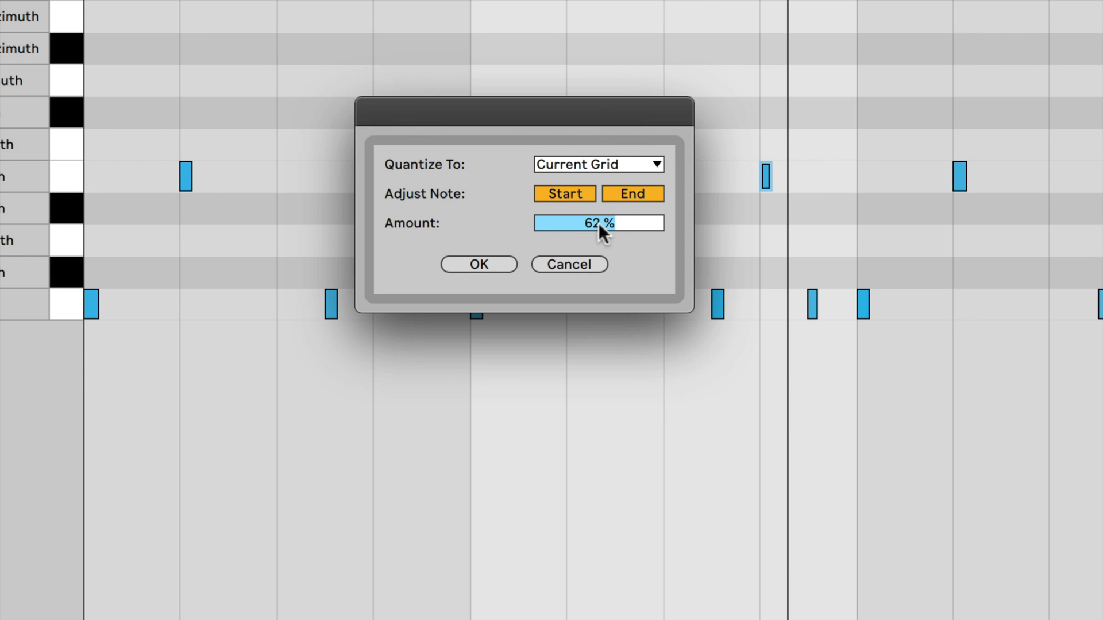
mouse_move(598, 223)
left_mouse_down()
mouse_move(599, 195)
mouse_move(600, 241)
left_mouse_up()
key("Return")
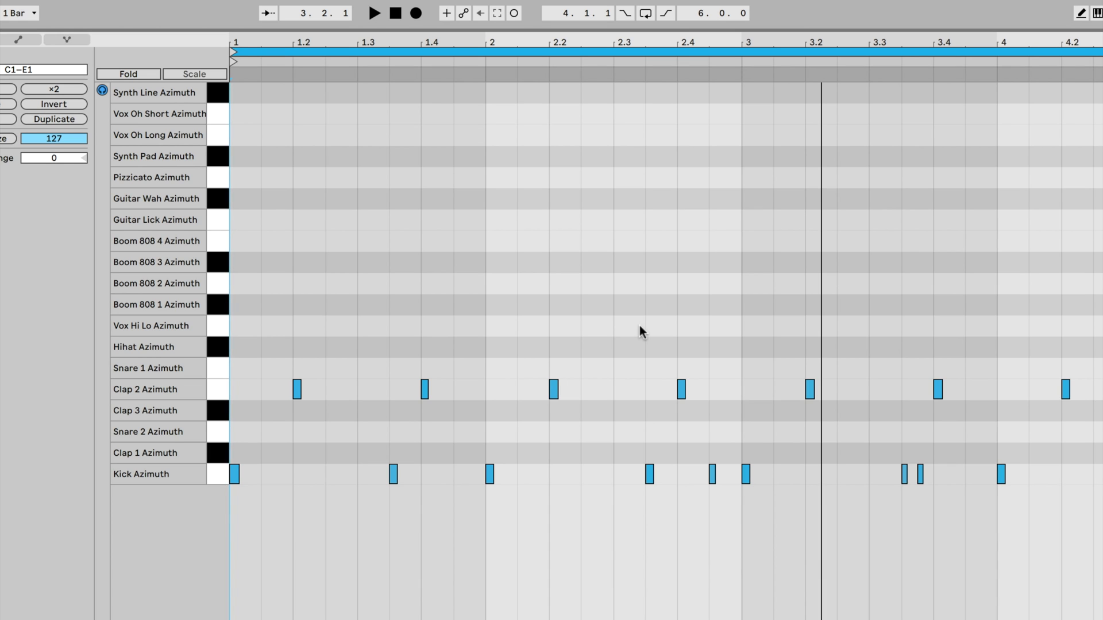
Add Hihat Azimuth notes from the clip start through bar 3 and play the clip.
left_click(215, 348)
double_click(240, 348)
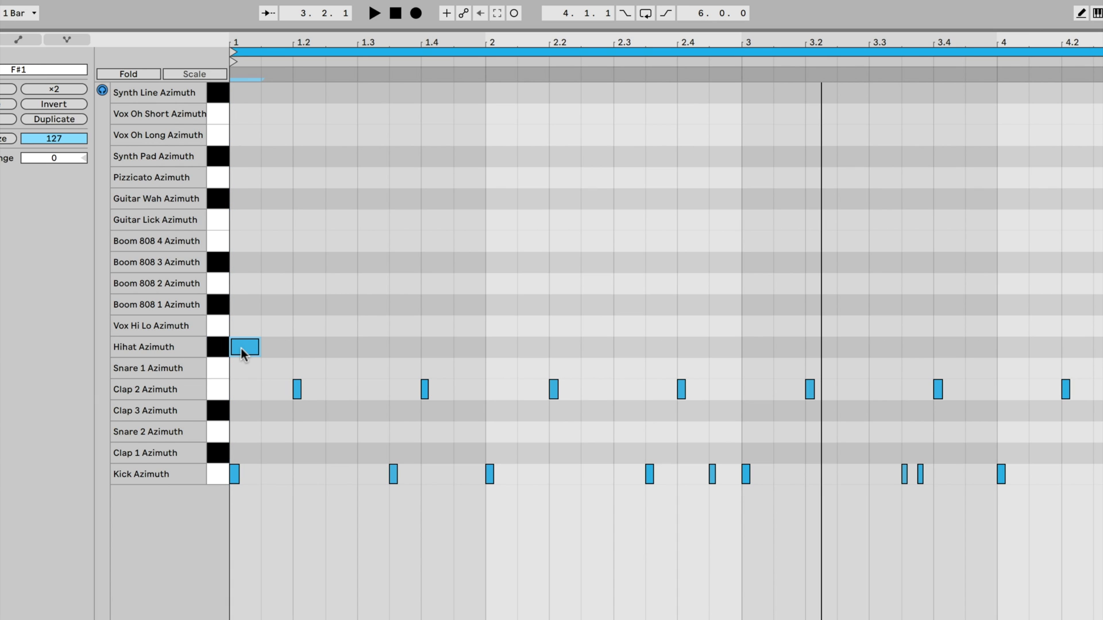
double_click(285, 348)
double_click(313, 349)
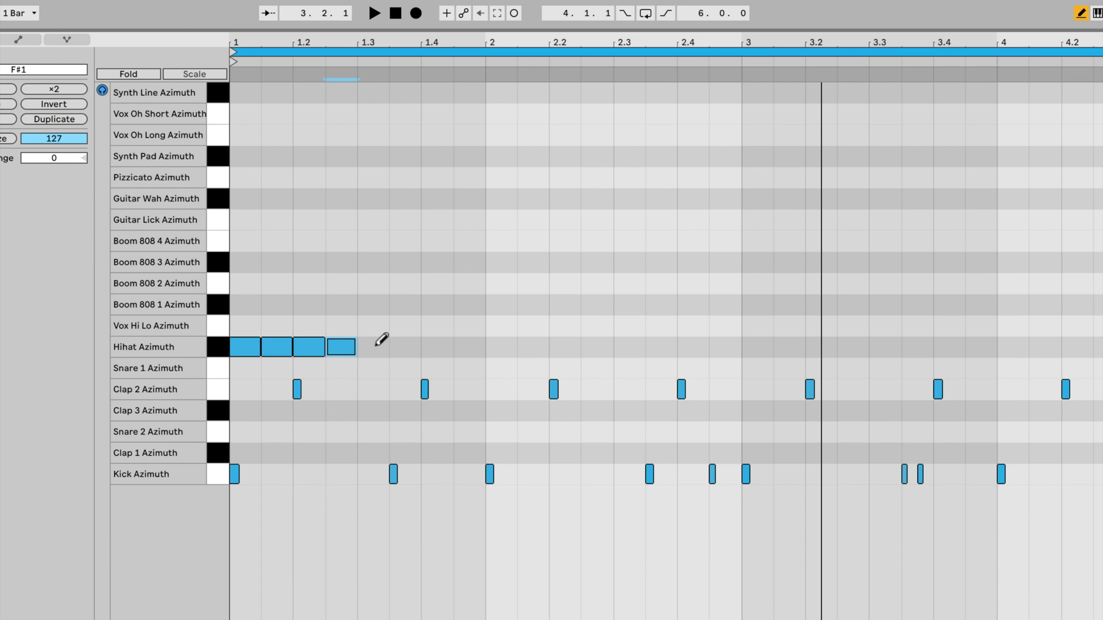
left_click_drag(376, 345, 740, 346)
key("b")
key("space")
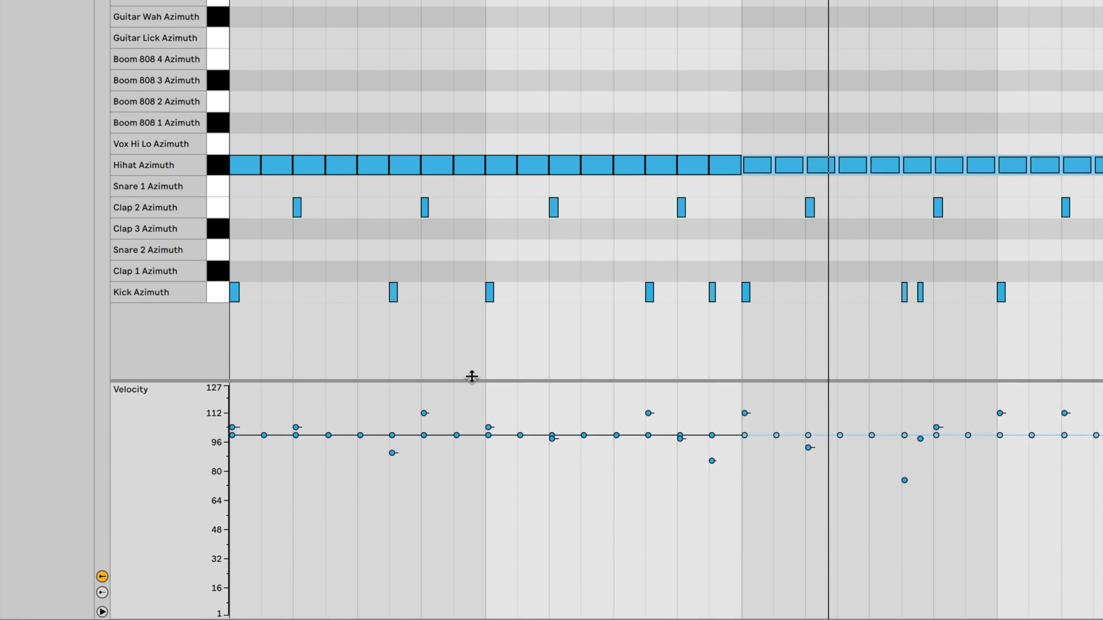
Lower one hihat's velocity to about 98 and the second Hihat note's chance to about 50%, then audition.
left_click_drag(471, 374, 471, 339)
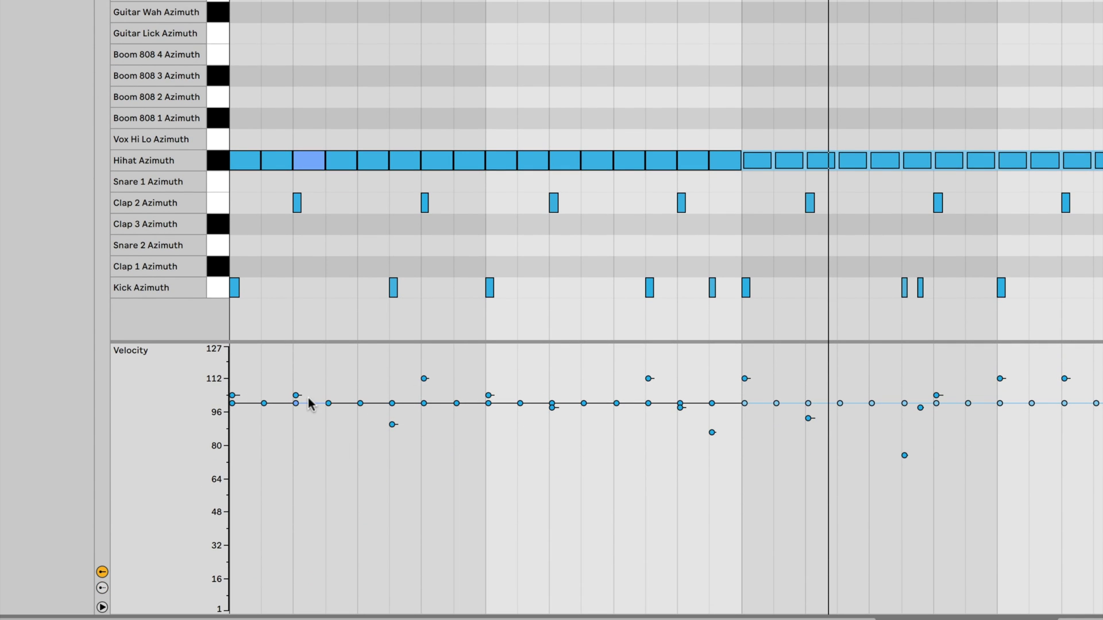
left_click_drag(296, 404, 298, 405)
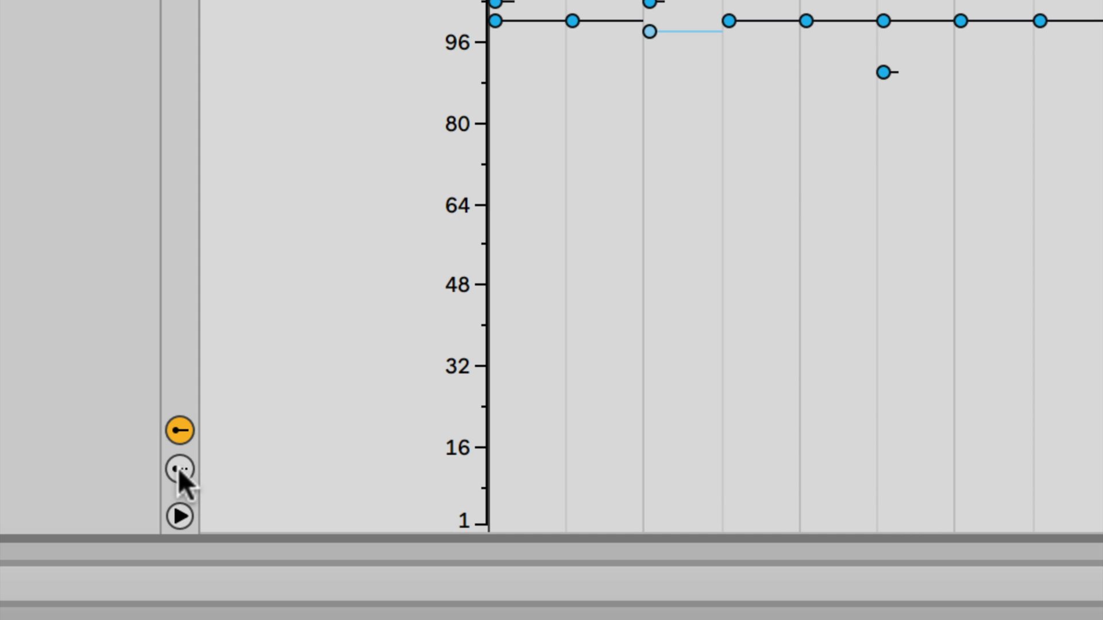
left_click(179, 469)
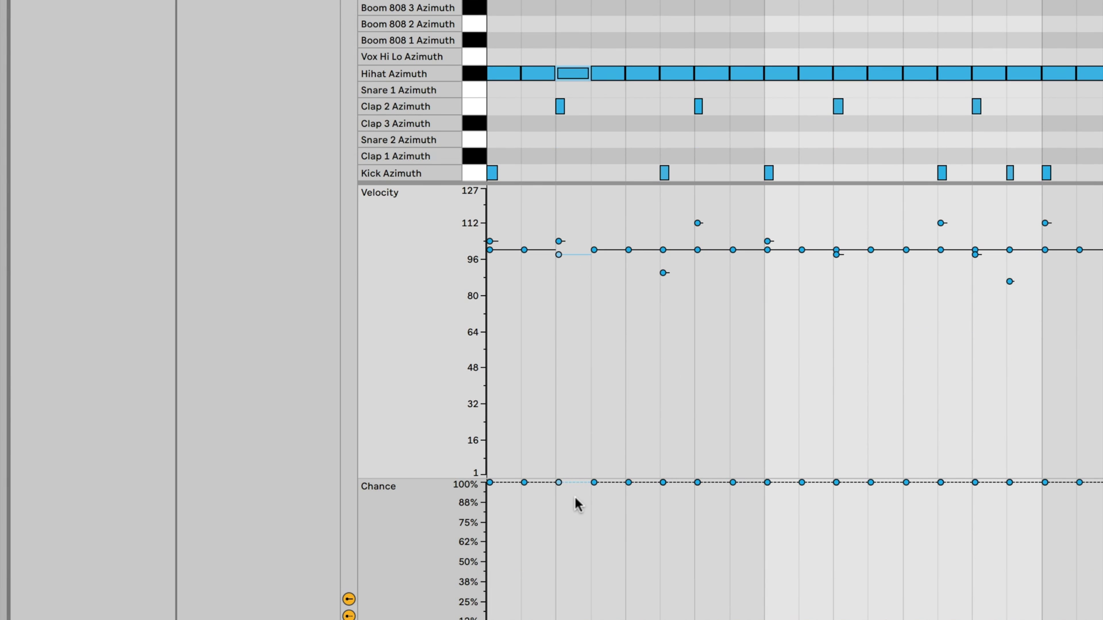
left_click(533, 74)
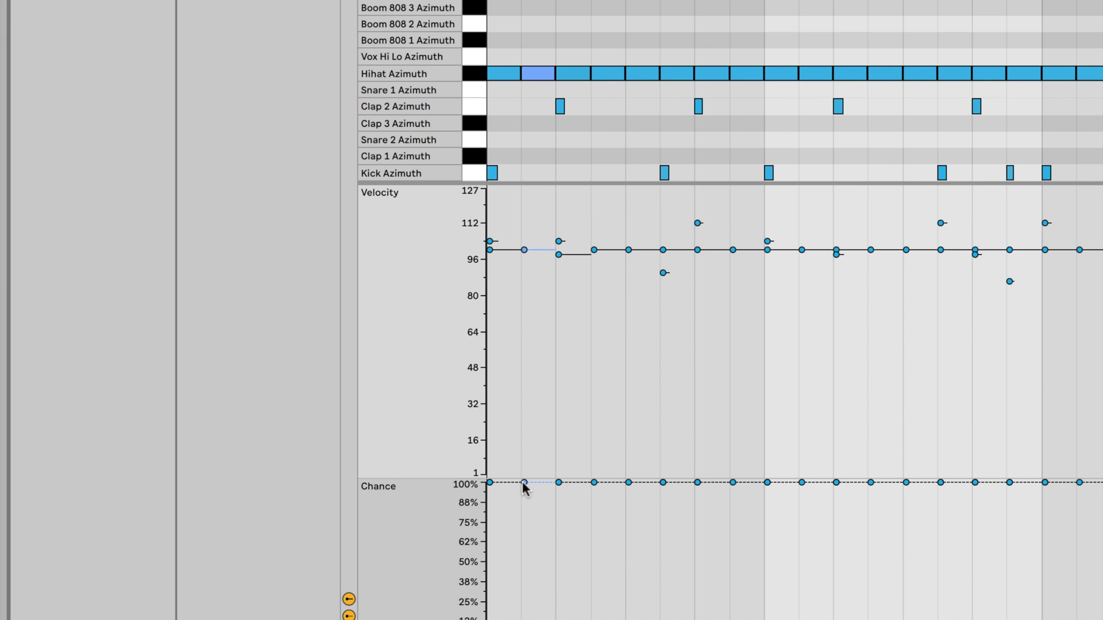
mouse_move(524, 482)
left_mouse_down()
mouse_move(524, 575)
mouse_move(524, 561)
left_mouse_up()
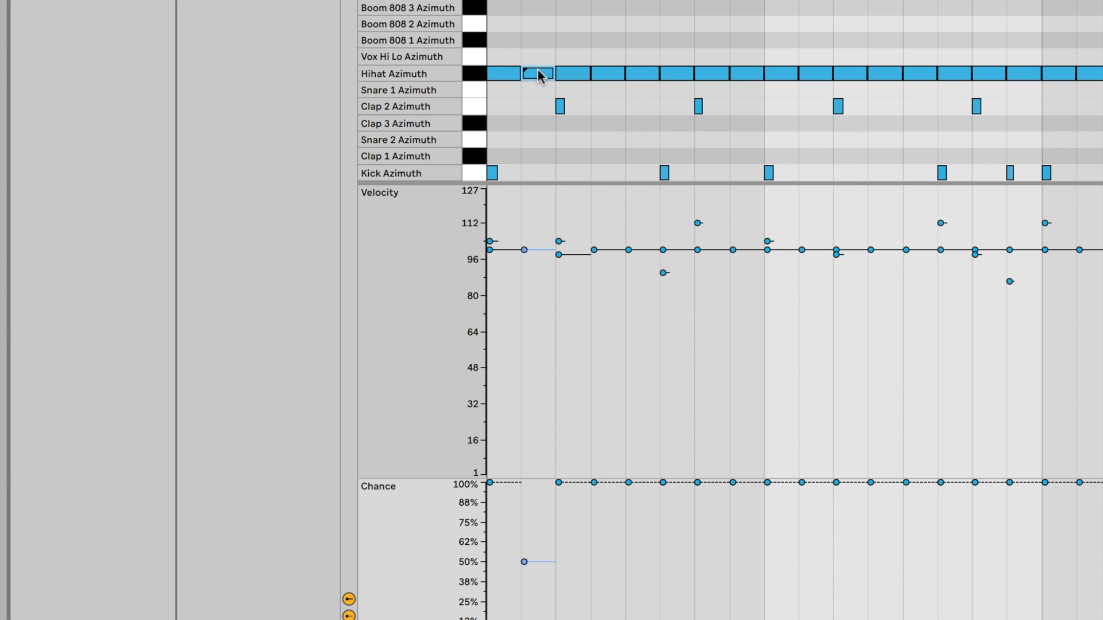
key("space")
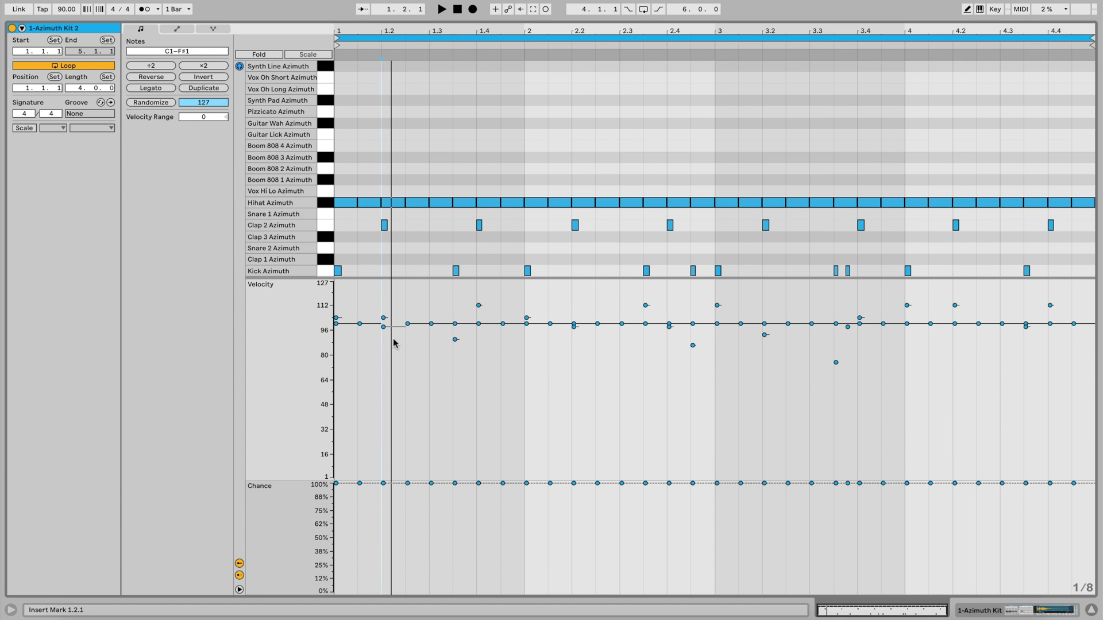
In Session view, load the Addictive Keys Audio Unit on track 2 and record a clip.
key("Tab")
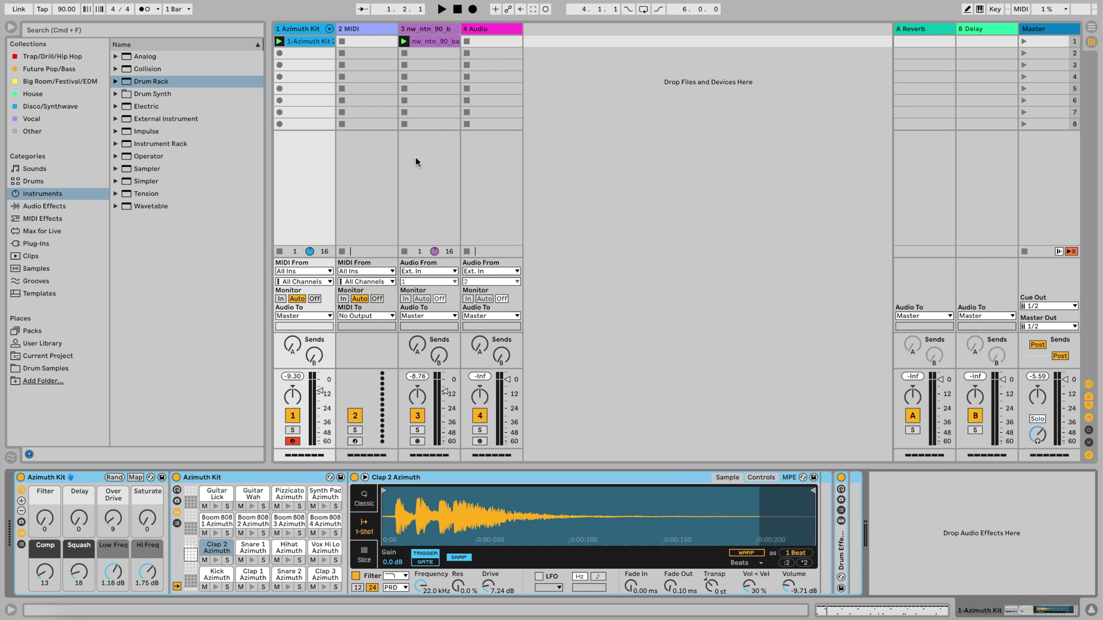
left_click(34, 246)
left_click(116, 56)
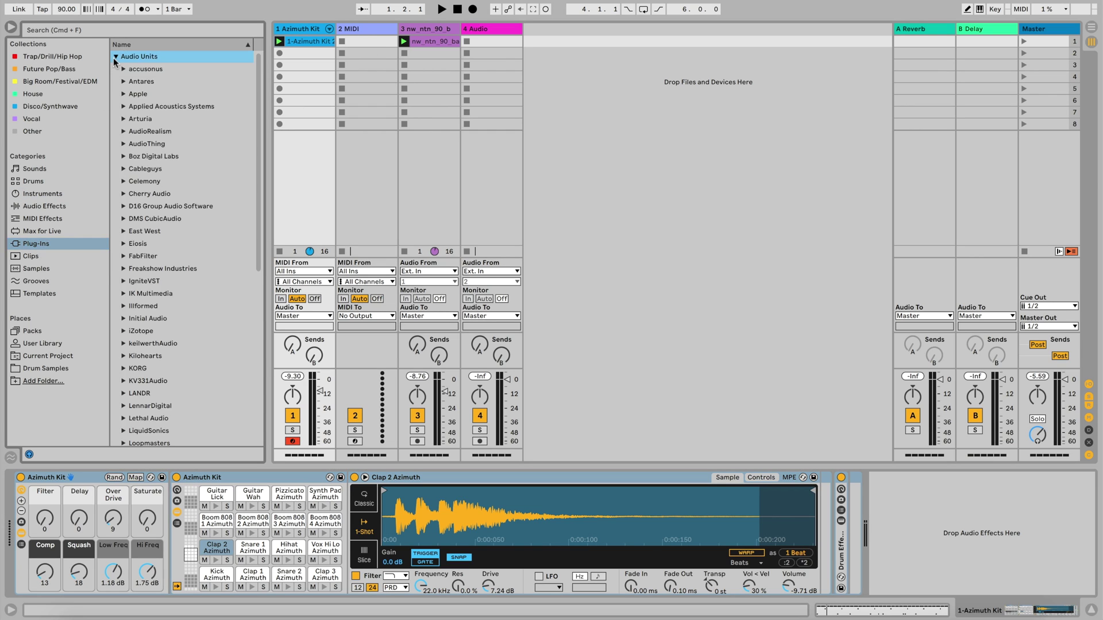
scroll(164, 322, "down", 10)
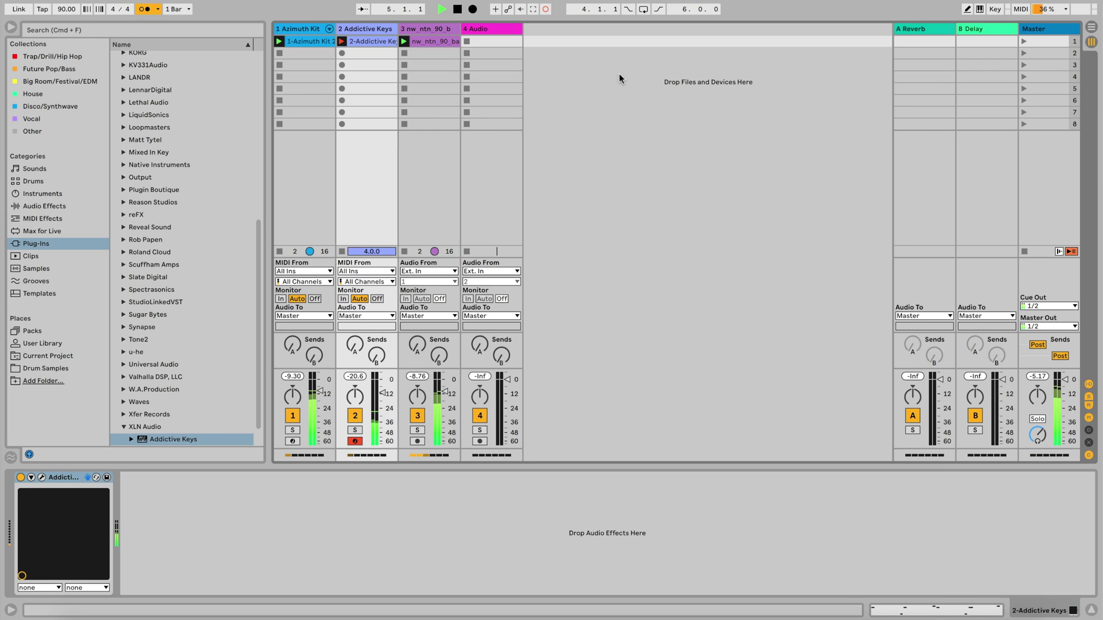
key("space")
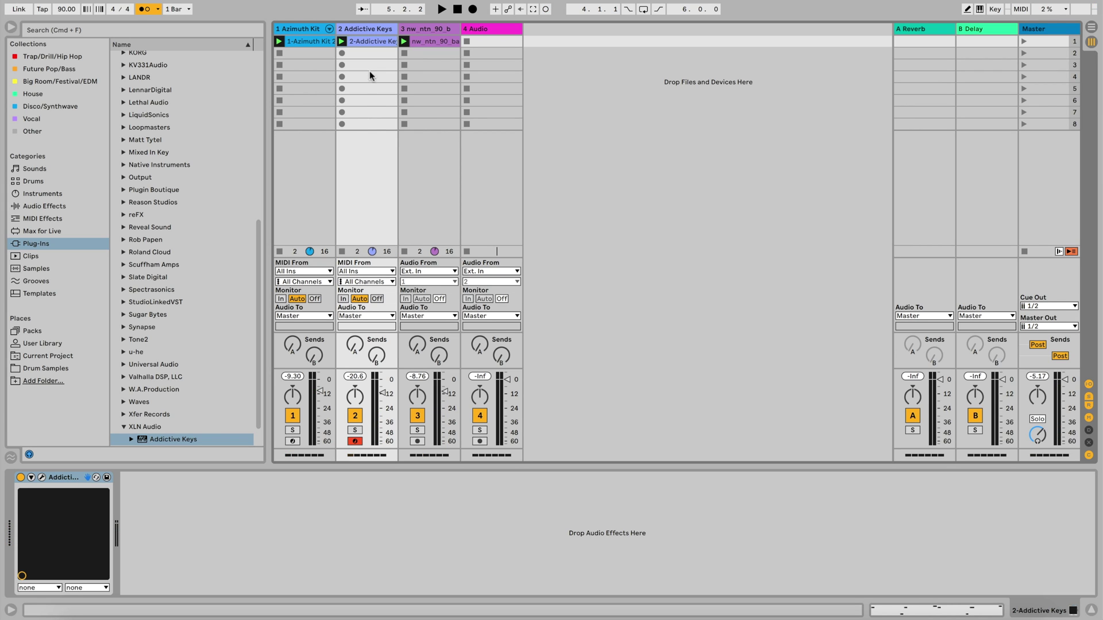
Open the 2-Addictive Keys clip and shift a note by octaves and semitones, ending on C#1.
double_click(365, 40)
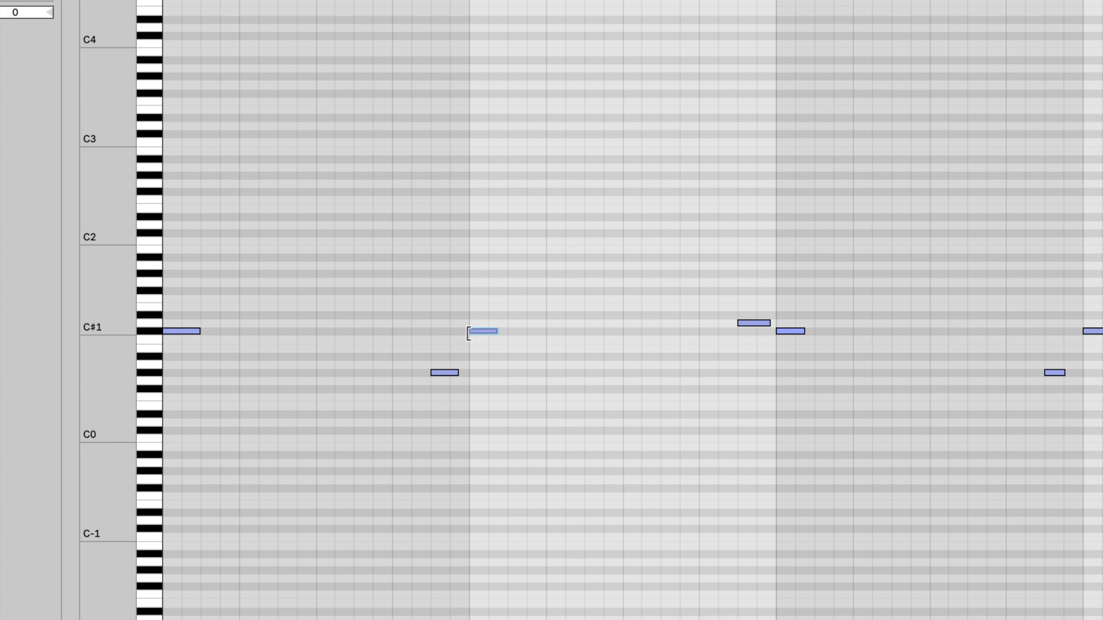
key("shift+Up")
key("shift+Down")
key("shift+Down")
key("shift+Up")
key("Up")
key("Up")
key("Up")
key("Up")
key("Down")
key("Down")
key("Down")
key("Down")
key("Down")
key("Down")
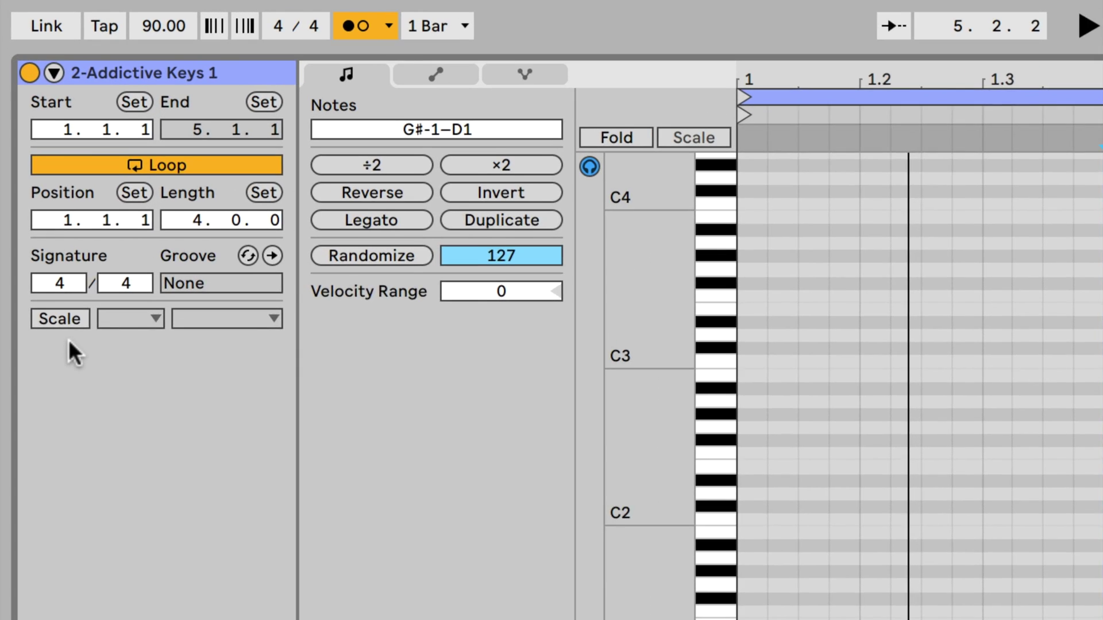
left_click(62, 319)
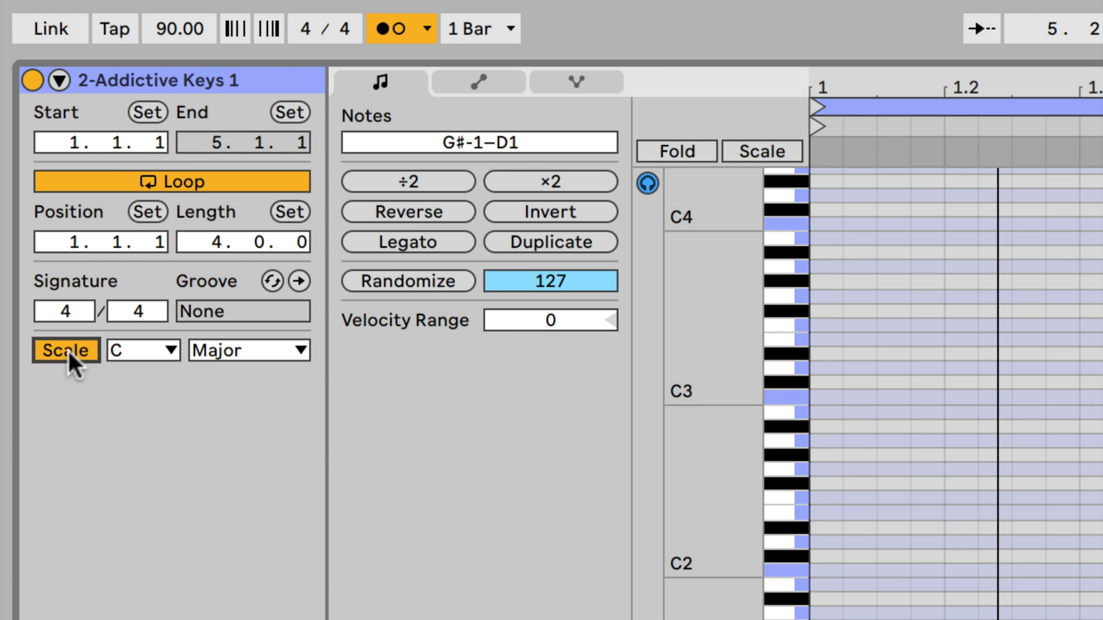
left_click(128, 321)
left_click(138, 347)
left_click(216, 351)
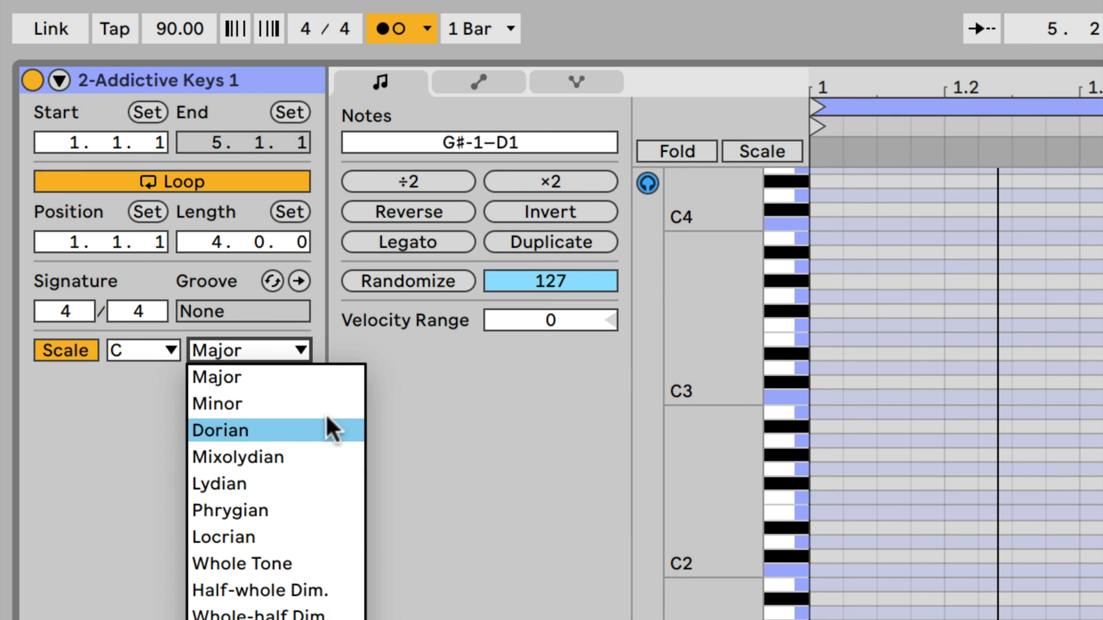
left_click(67, 353)
left_click(68, 352)
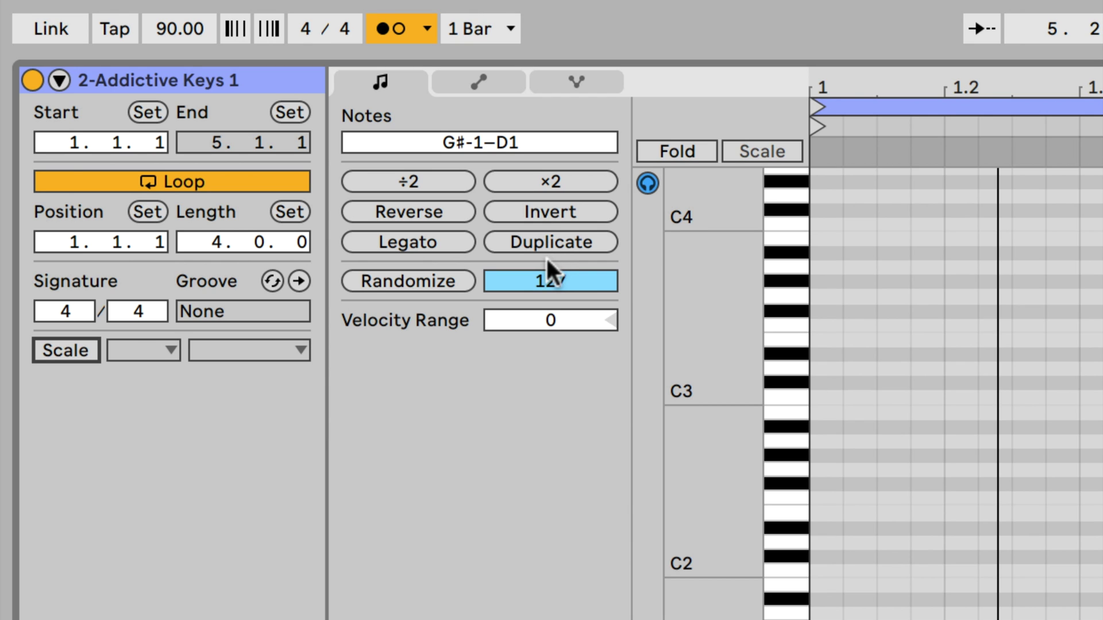
Keep Mixer as the envelope source, then show the MPE clip's Note Expression lanes and play it.
left_click(482, 85)
left_click(431, 151)
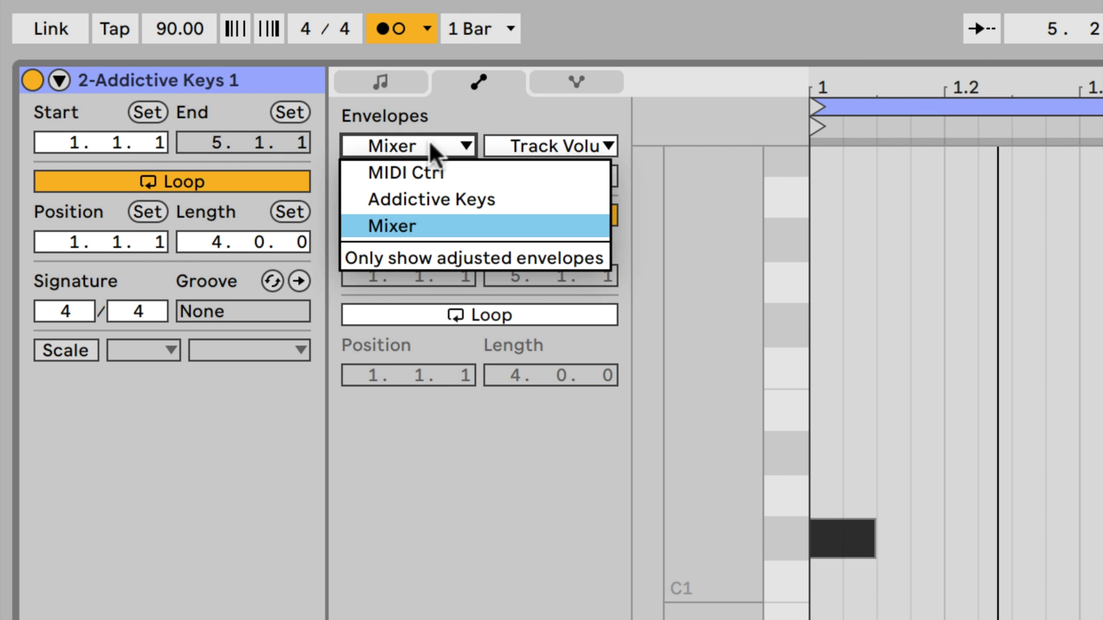
left_click(432, 150)
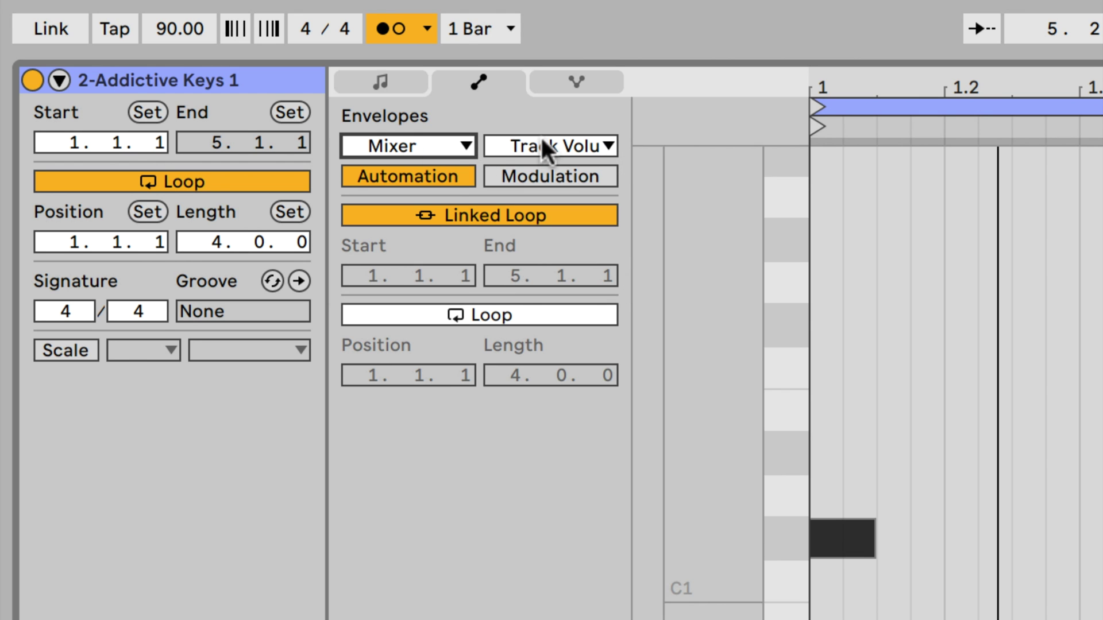
left_click(568, 86)
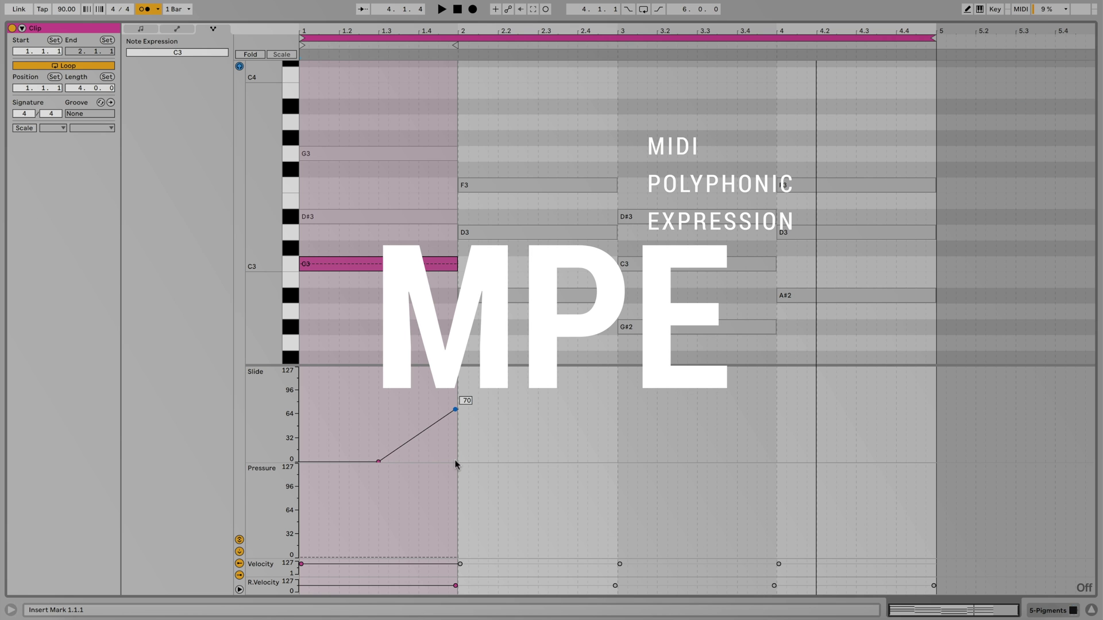
key("space")
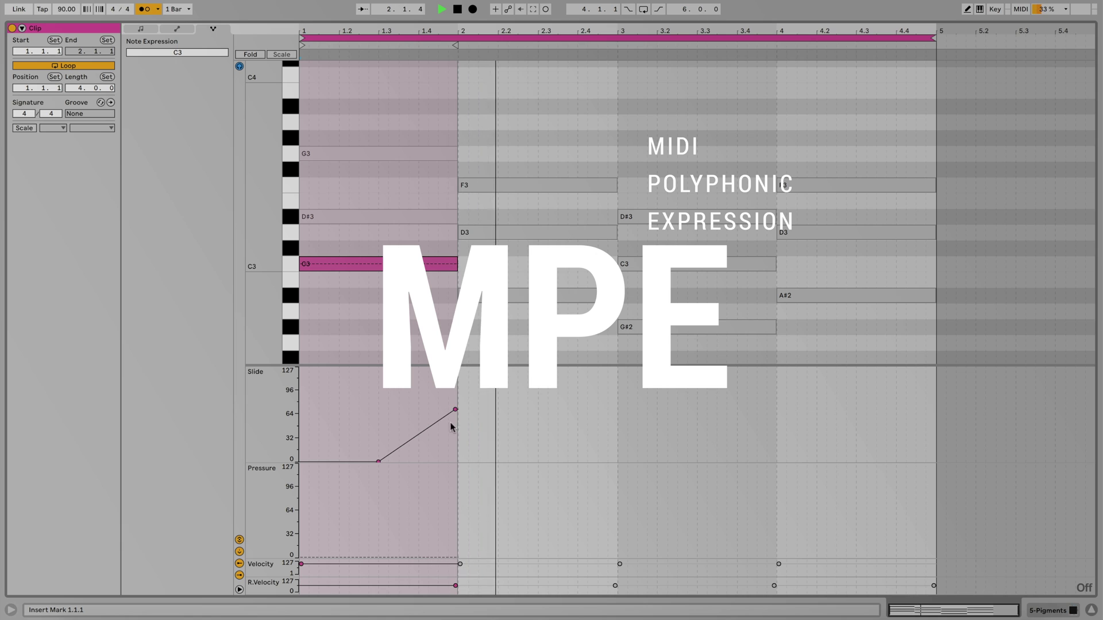
Shape D#3's expression: Slide up to 123, Pressure 110 falling to 0, velocity 40, glide +0.75 st.
key("space")
left_click(351, 218)
left_click_drag(395, 458, 458, 370)
key("space")
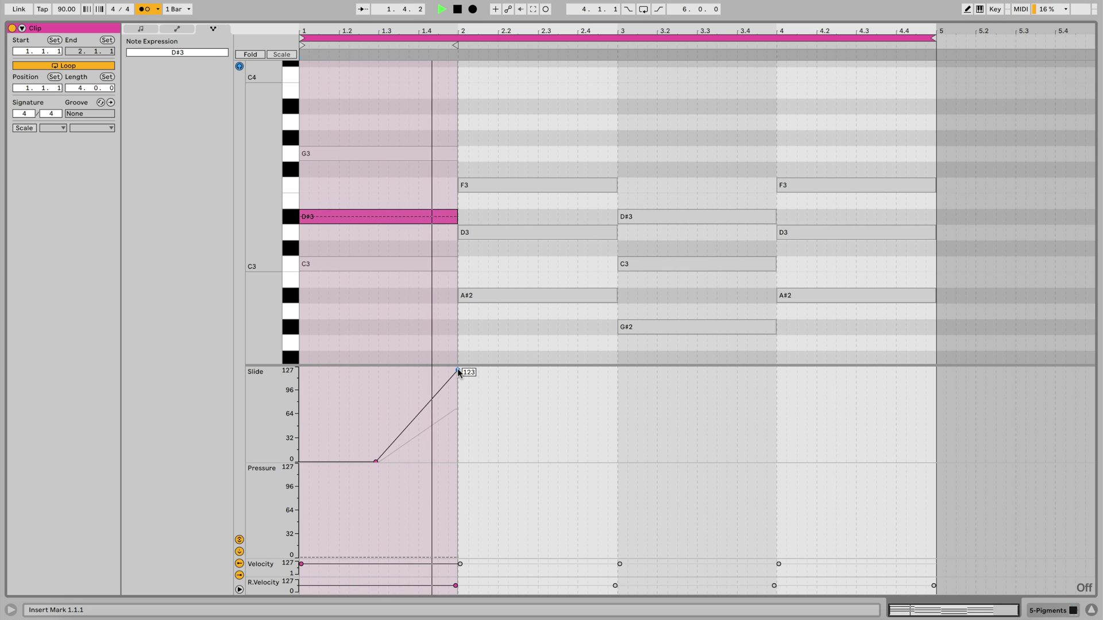
left_click_drag(387, 556, 388, 479)
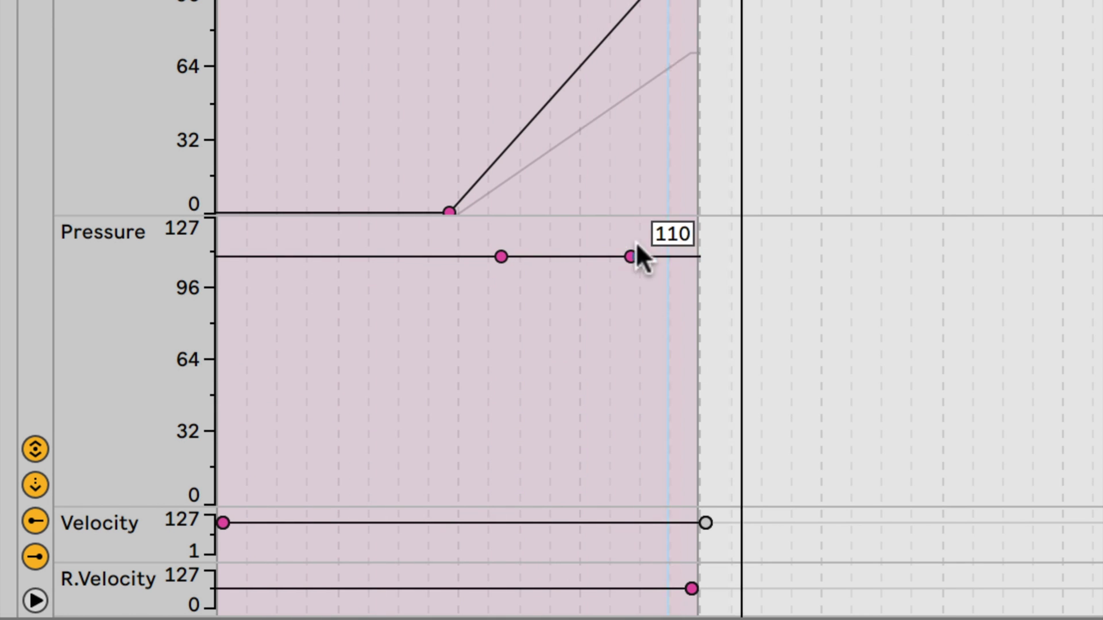
left_click_drag(630, 257, 778, 525)
left_click_drag(396, 524, 396, 544)
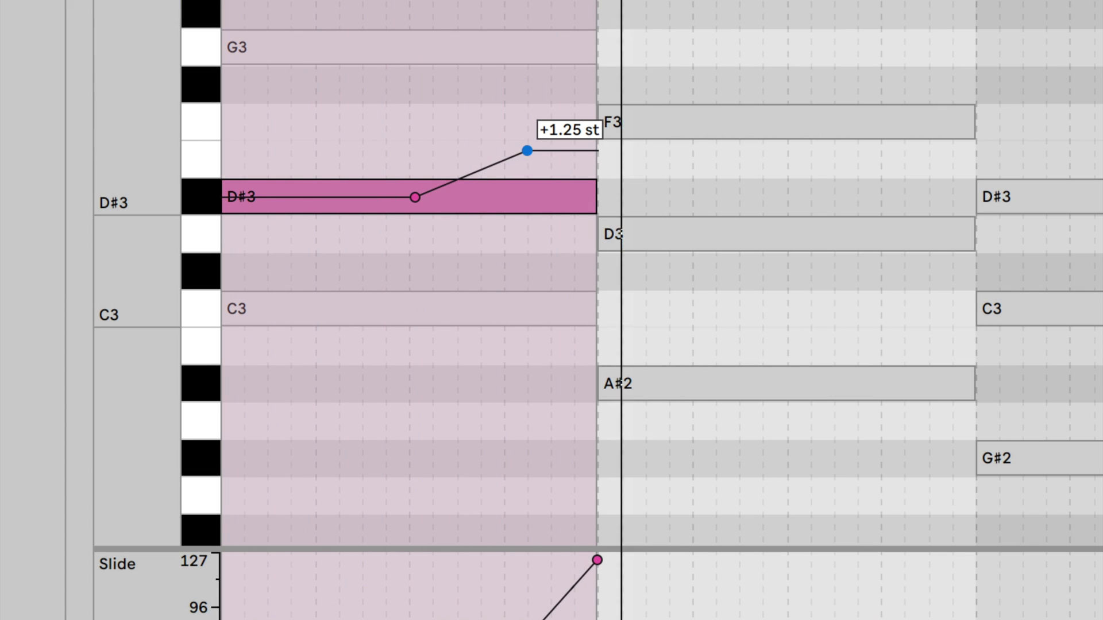
left_click_drag(524, 150, 578, 171)
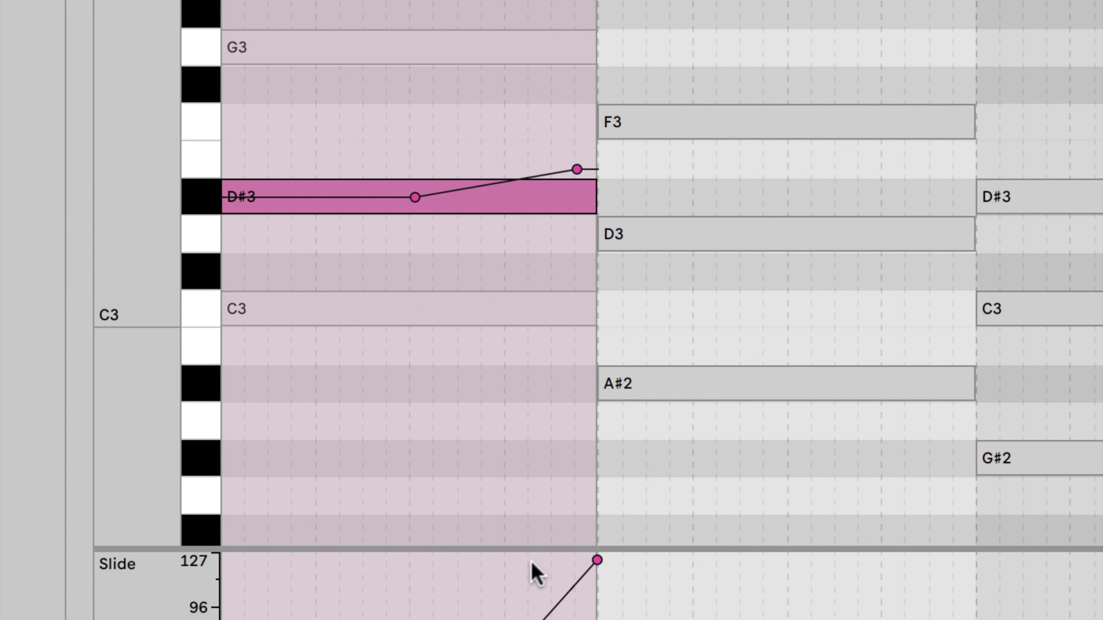
Add a pitch-bend point on G3 and bend its end down to -1.13 semitones, then audition it.
left_click(350, 47)
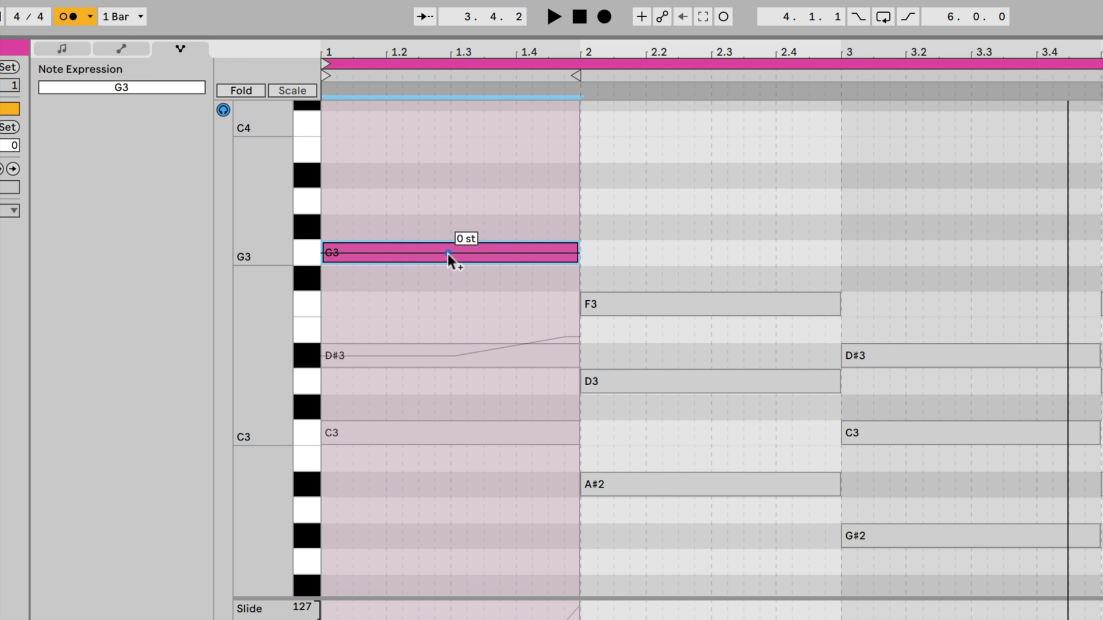
left_click(446, 254)
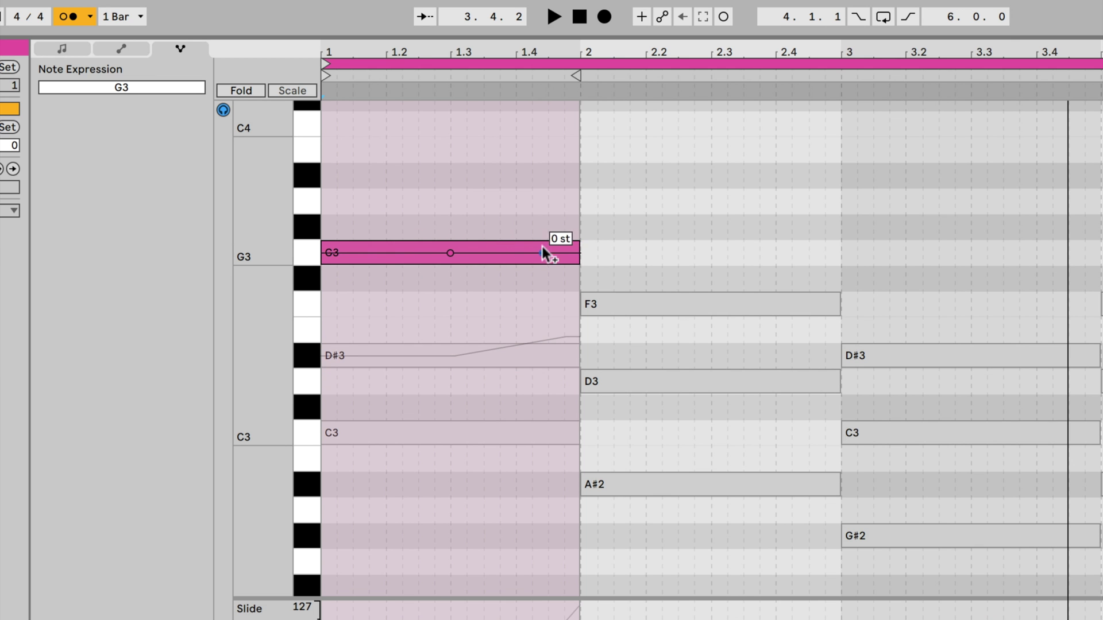
left_click_drag(546, 248, 567, 281)
key("space")
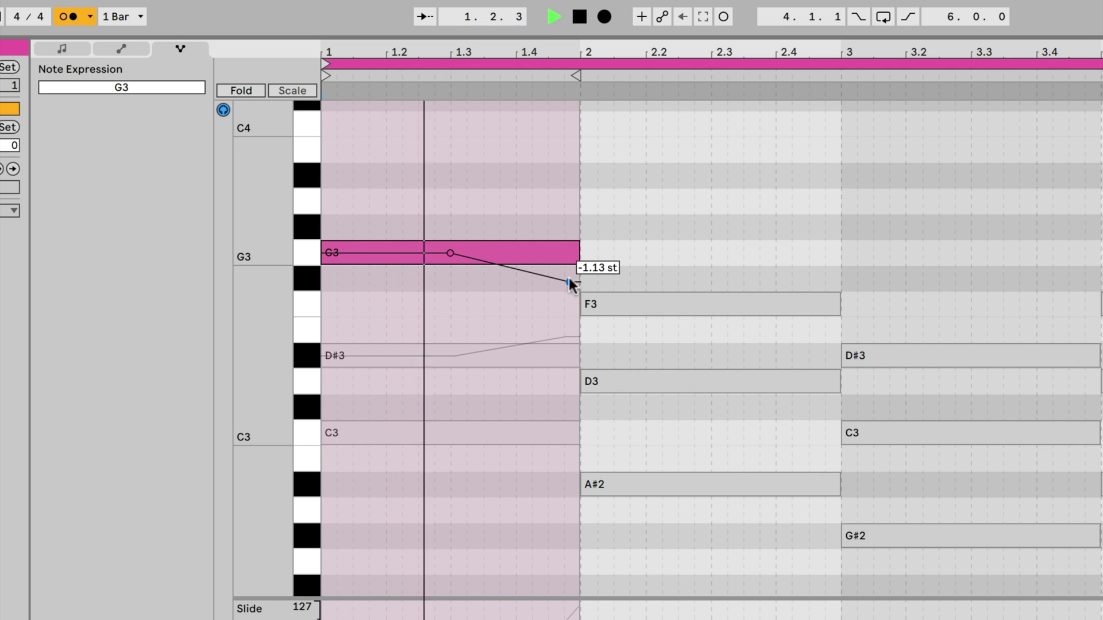
key("space")
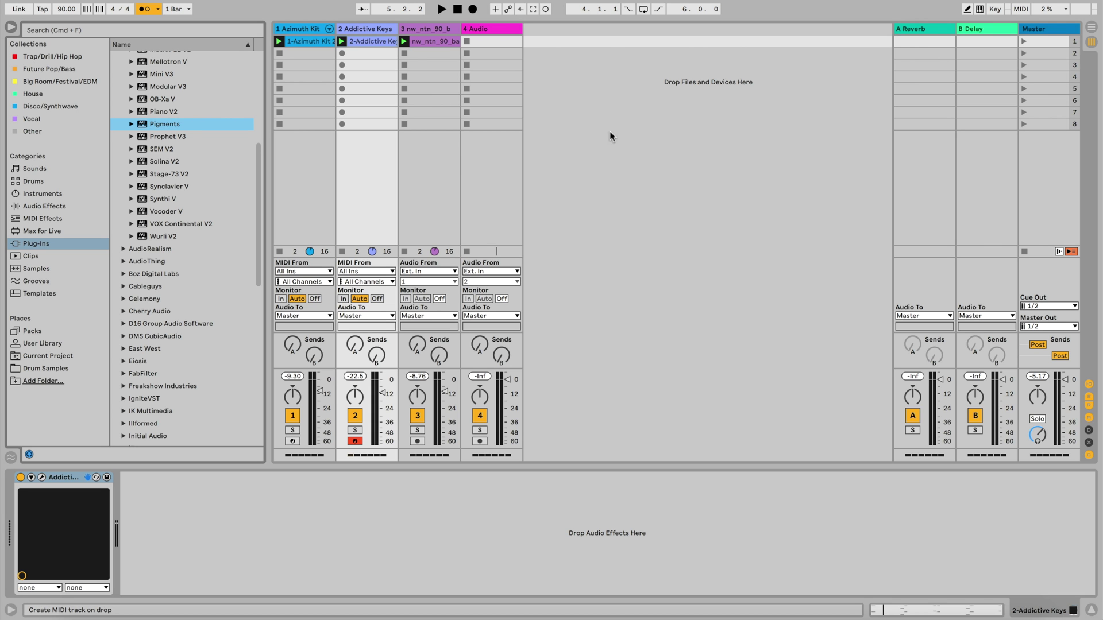
Drag the Pigments plug-in into the empty drop area to create MIDI track 5 Pigments.
left_click_drag(610, 136, 610, 136)
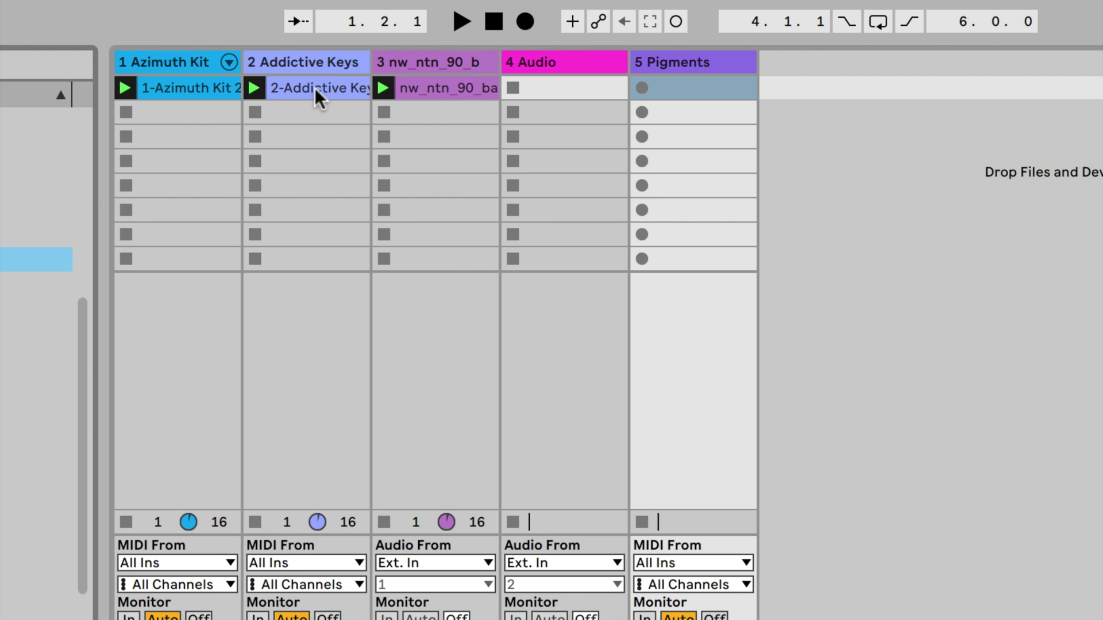
Copy the Addictive Keys and track 3 loop clips into row 2, then launch scene 1's clips.
left_click_drag(315, 88, 317, 111)
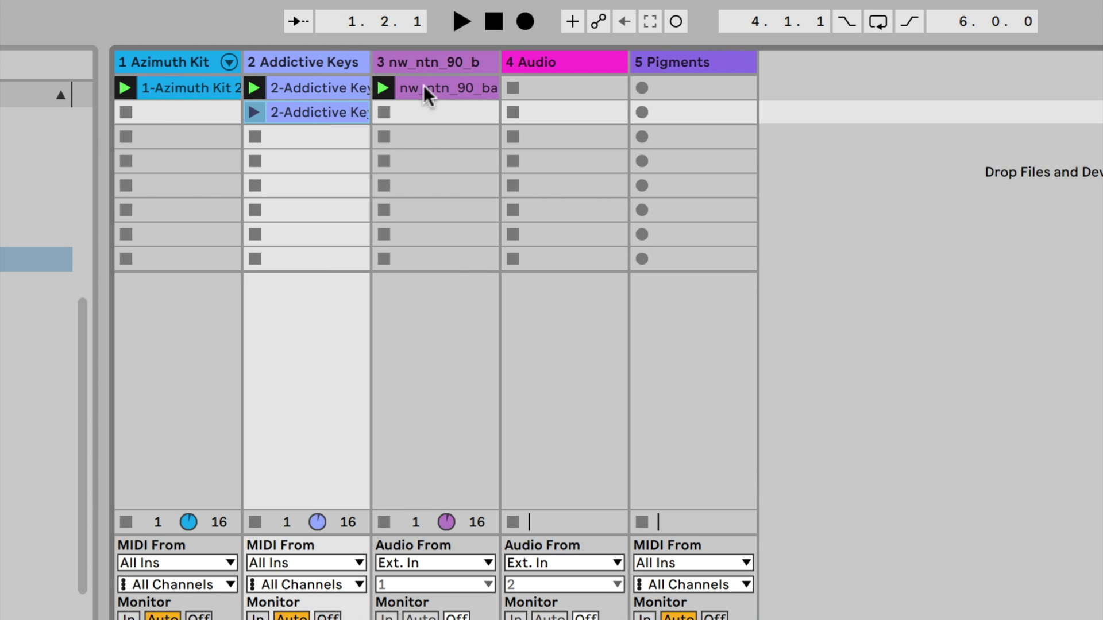
left_click_drag(425, 85, 430, 106)
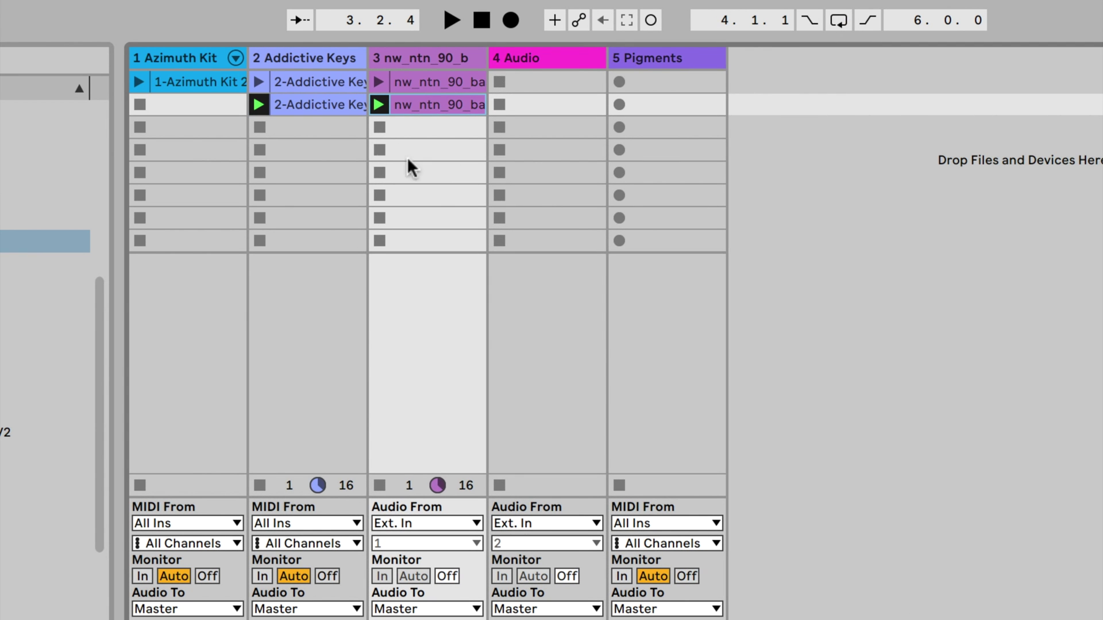
left_click(139, 81)
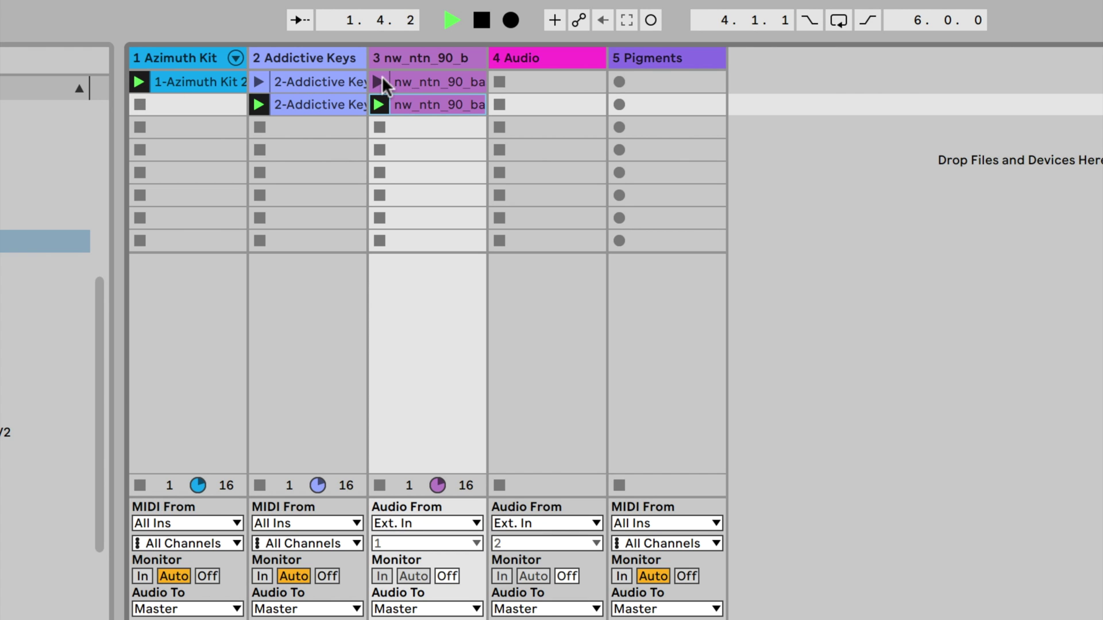
left_click(260, 127)
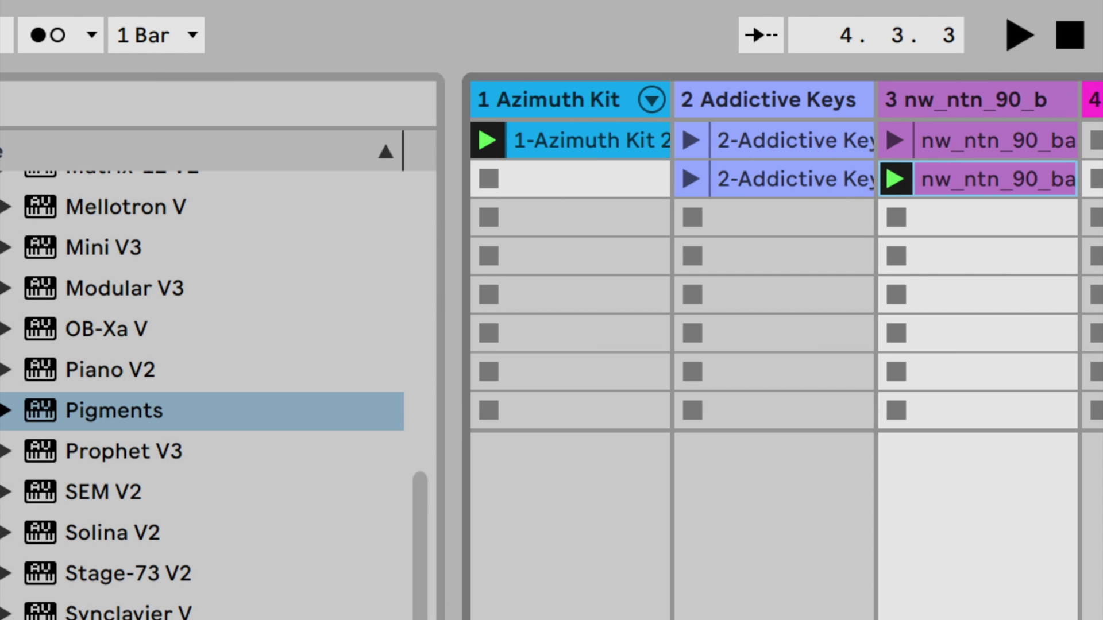
left_click(1023, 41)
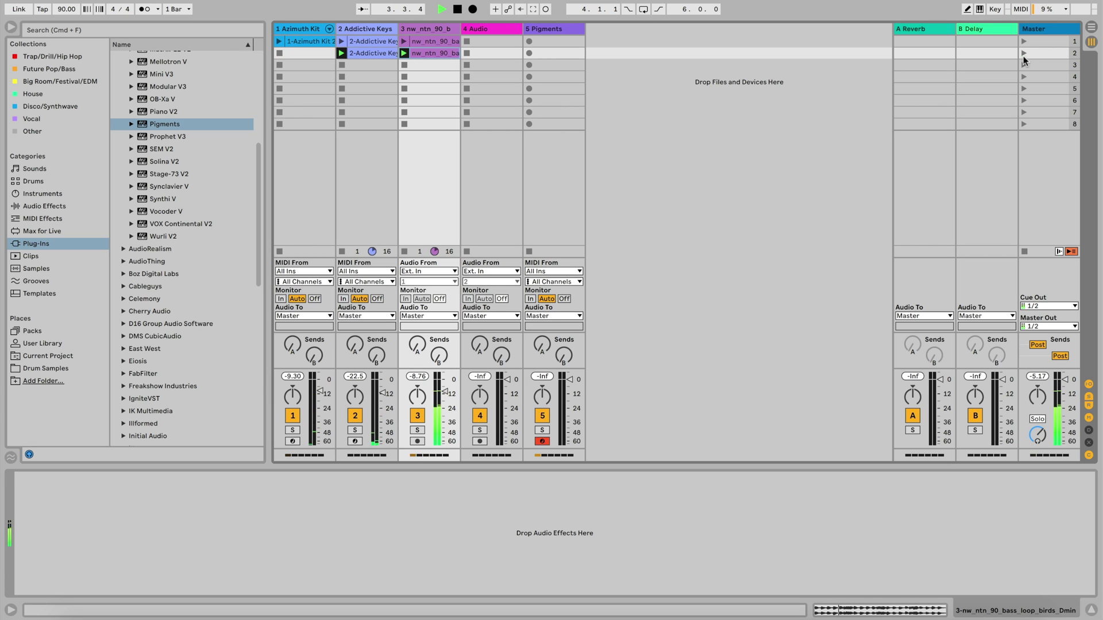
Relaunch scene 1, set global launch quantization to 1/16, and launch scene 2.
left_click(1022, 41)
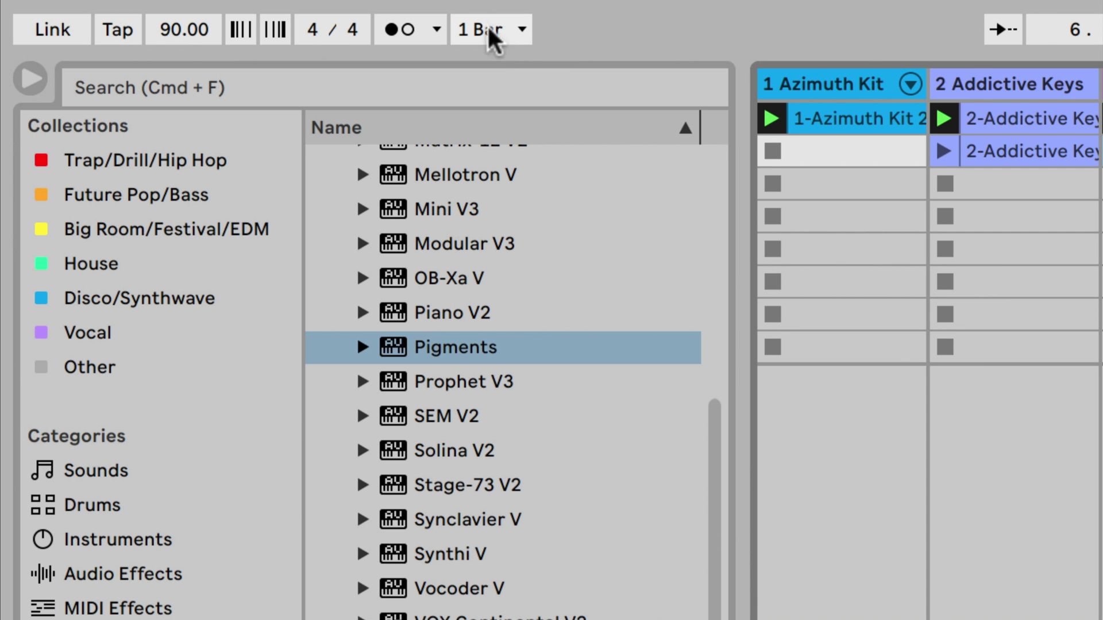
left_click(492, 39)
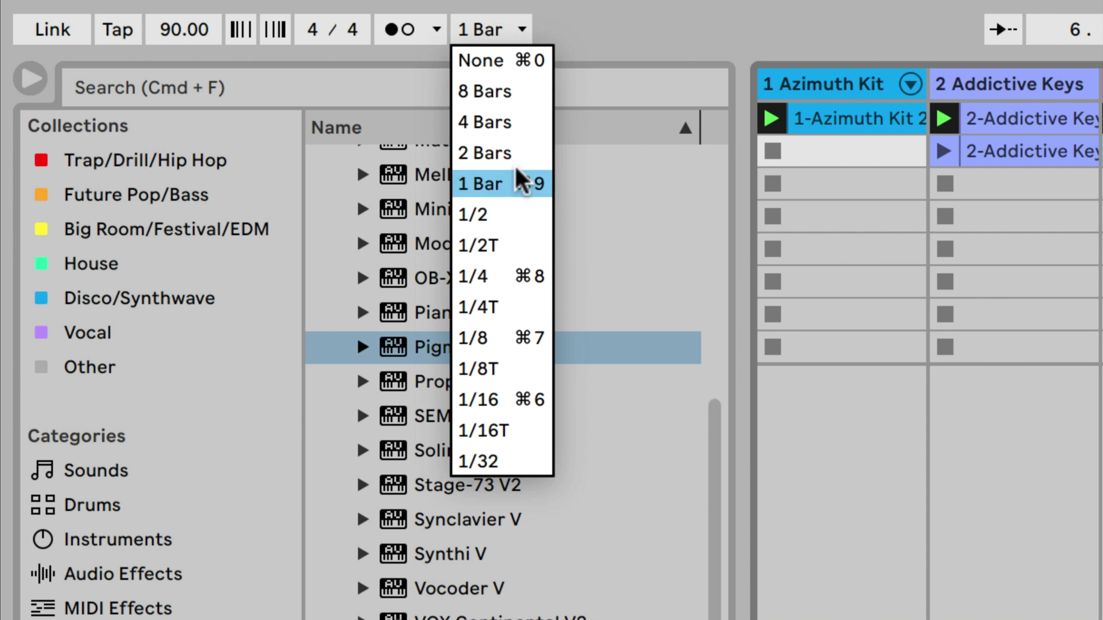
left_click(501, 399)
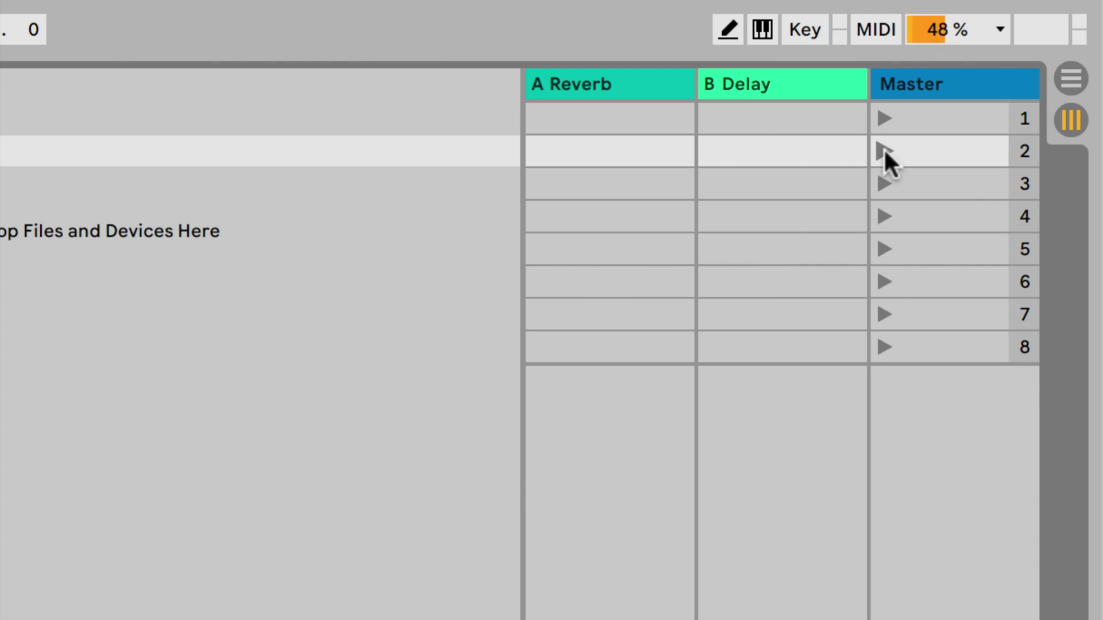
left_click(884, 147)
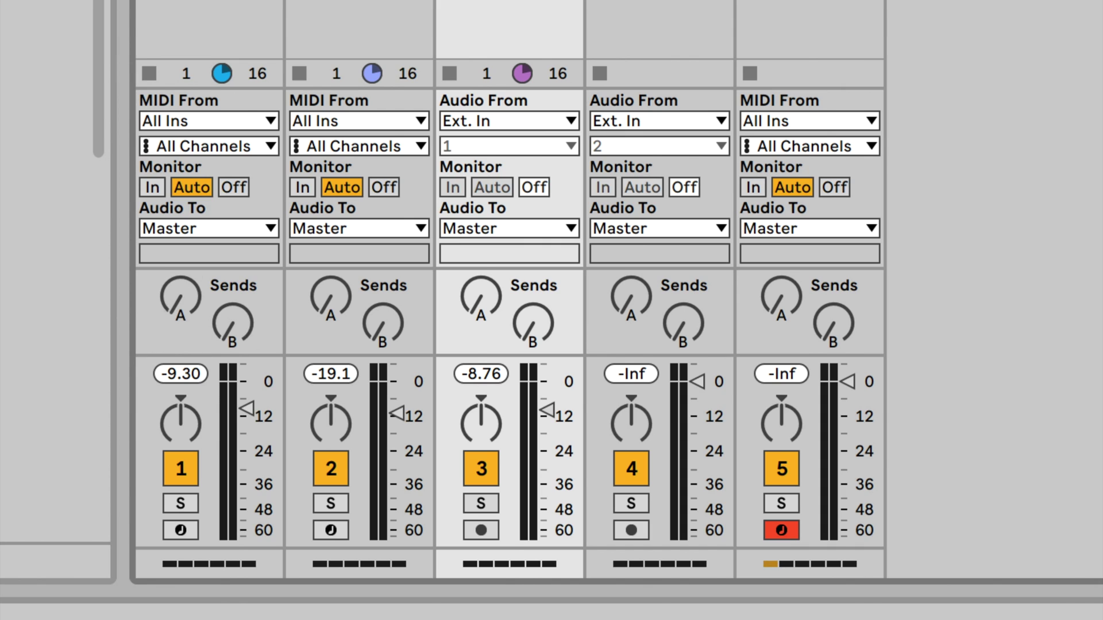
On Azimuth Kit, raise then reset Send A, pull volume to -Inf, centre the pan, and solo it.
left_click(181, 296)
left_click(233, 323)
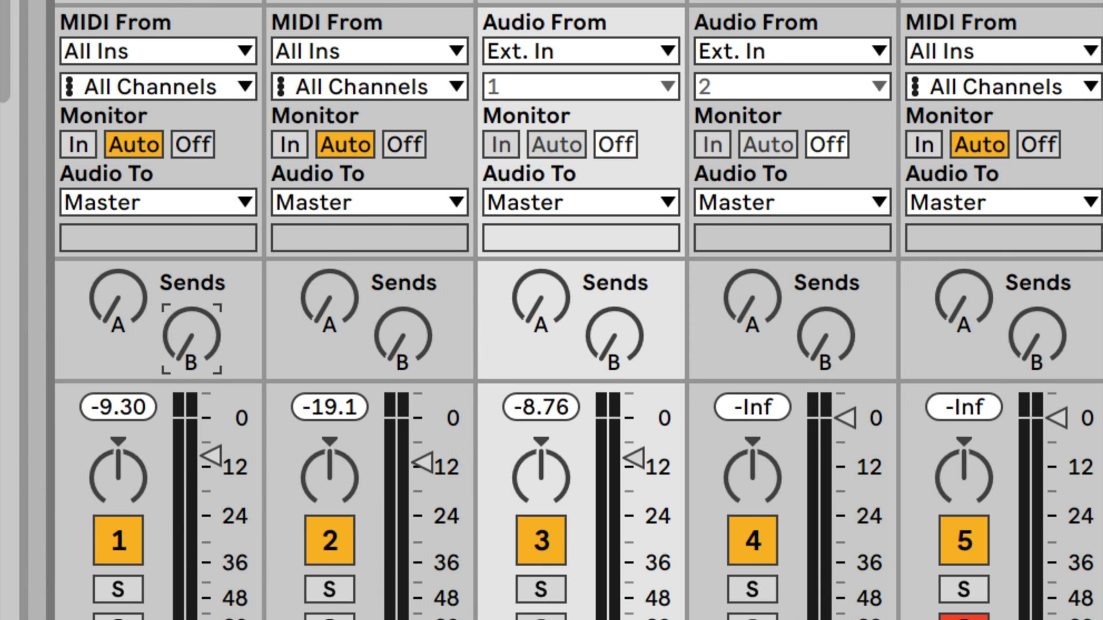
left_click_drag(118, 297, 118, 253)
key("space")
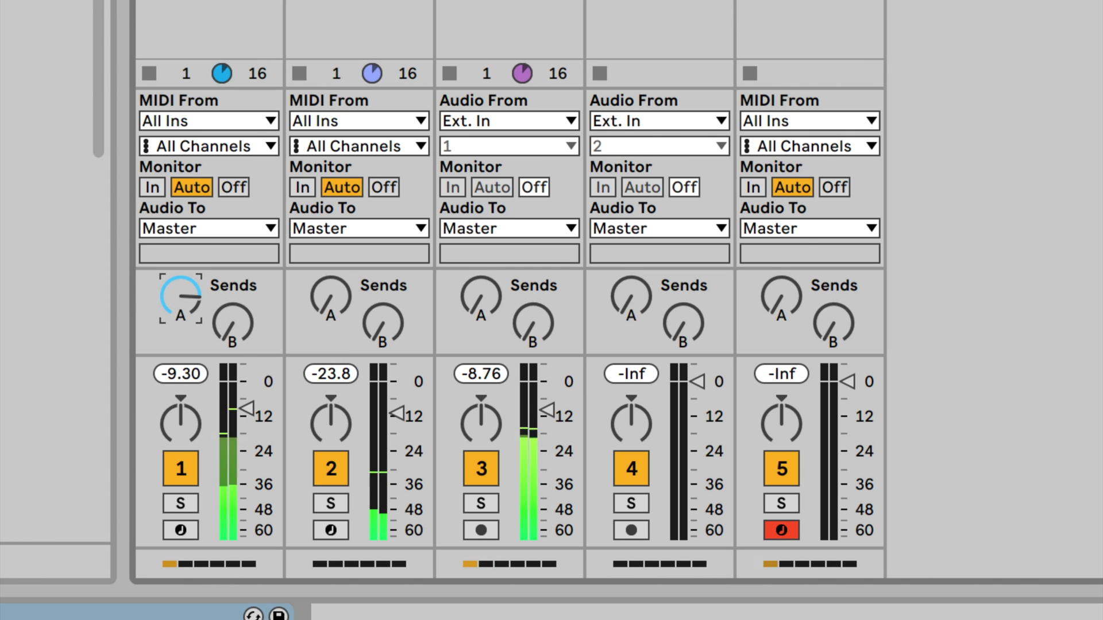
key("Delete")
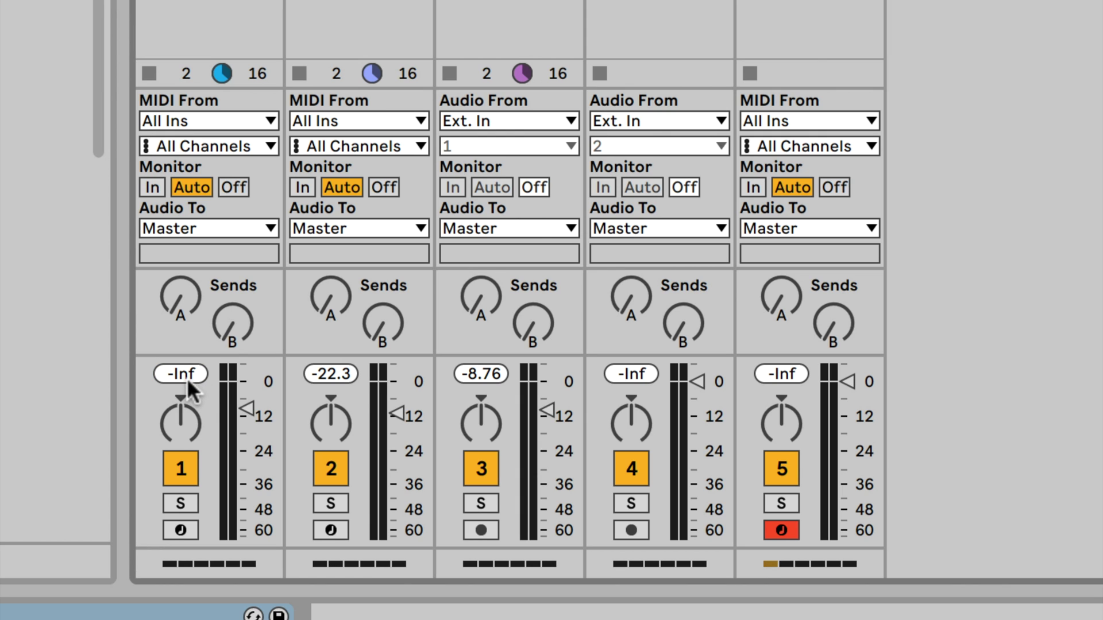
left_click_drag(242, 405, 182, 420)
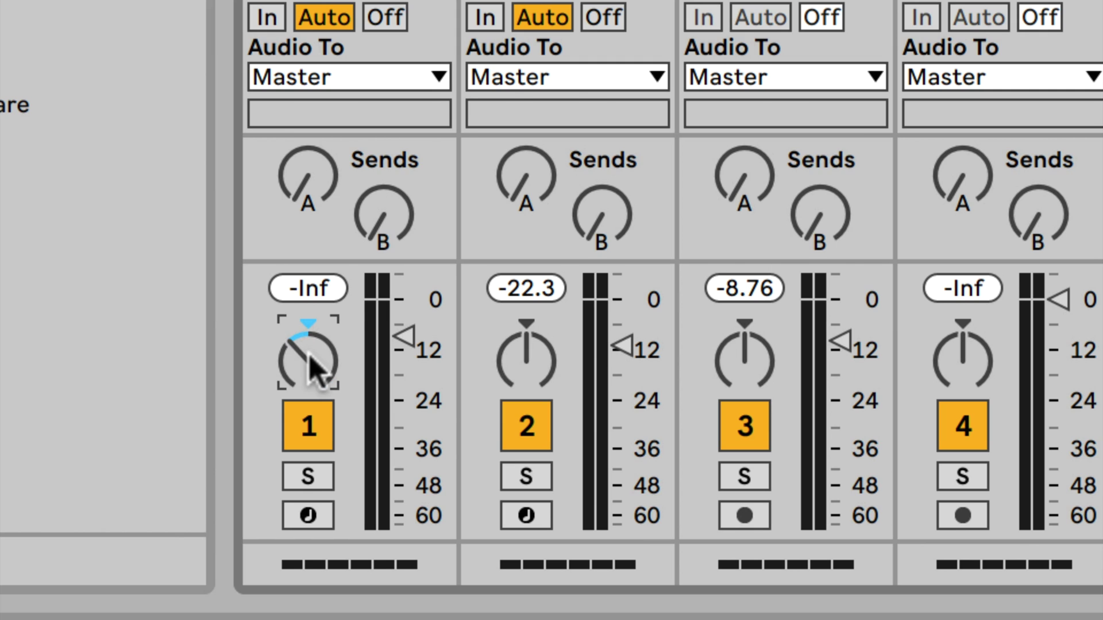
key("Delete")
left_click(308, 476)
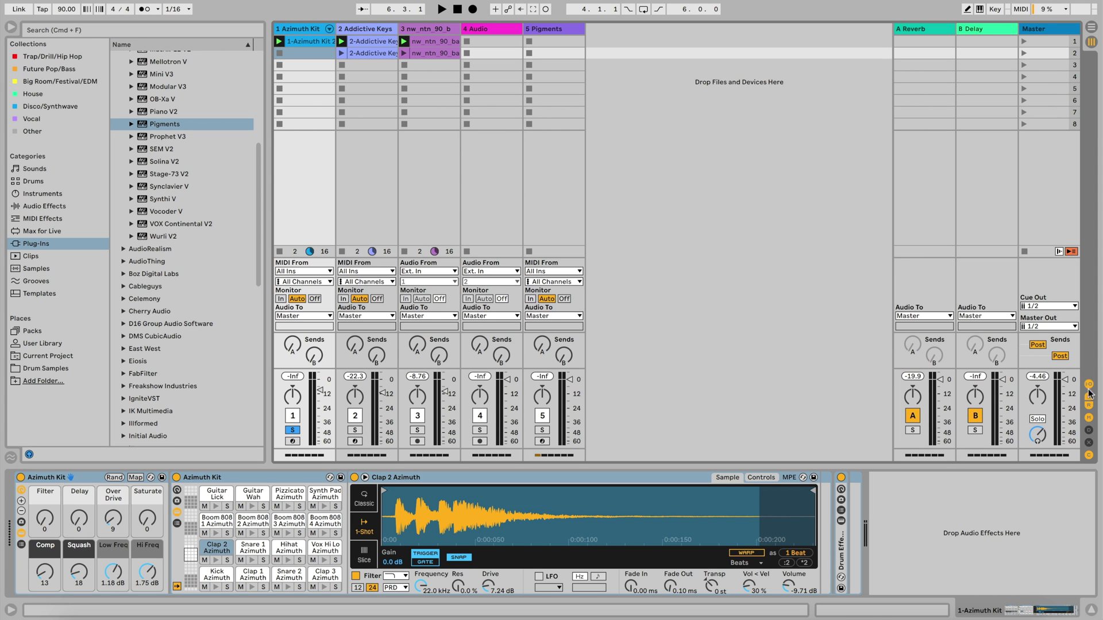
Toggle the mixer's Sends, Track Delay and Crossfader rows so only the sends remain visible.
left_click(1089, 396)
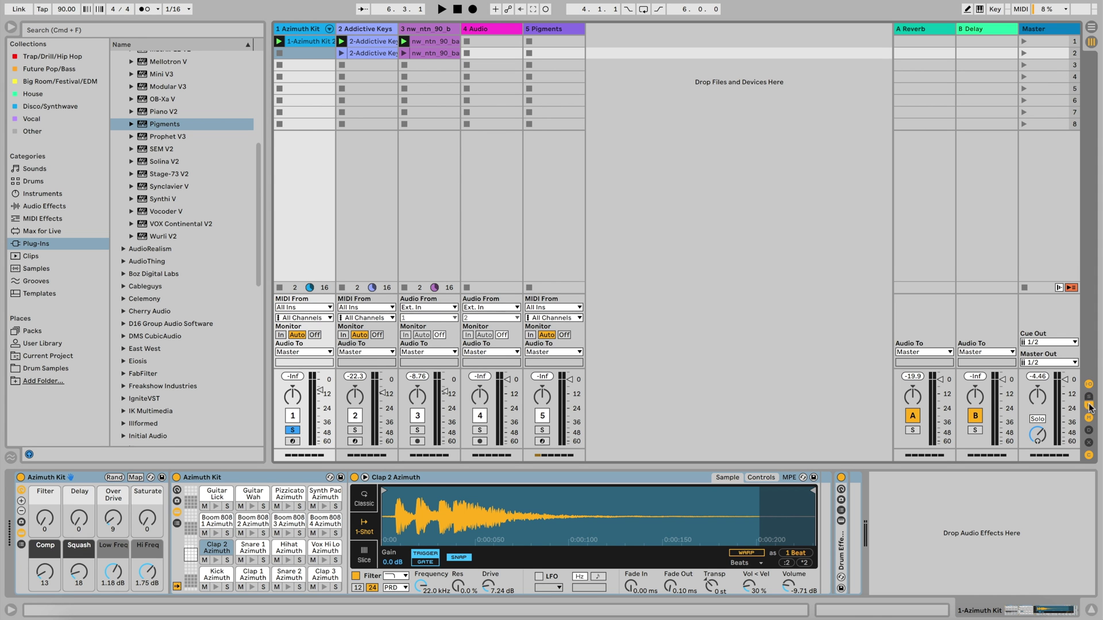
left_click(1088, 396)
left_click(1088, 417)
left_click(1088, 418)
left_click(1089, 431)
left_click(1088, 443)
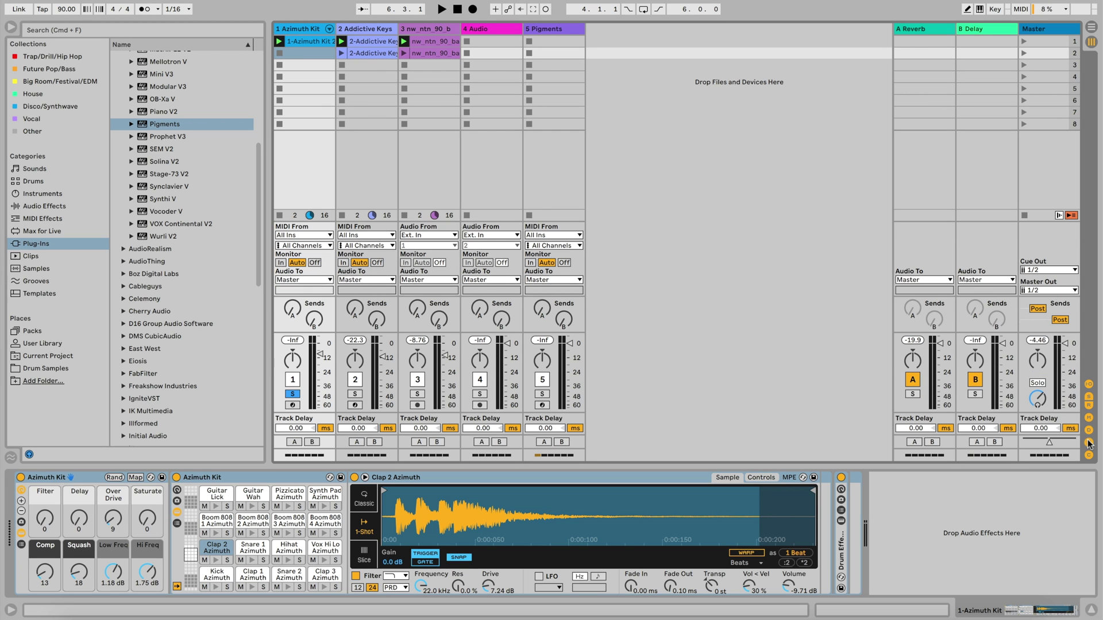
left_click(1089, 431)
left_click(1089, 443)
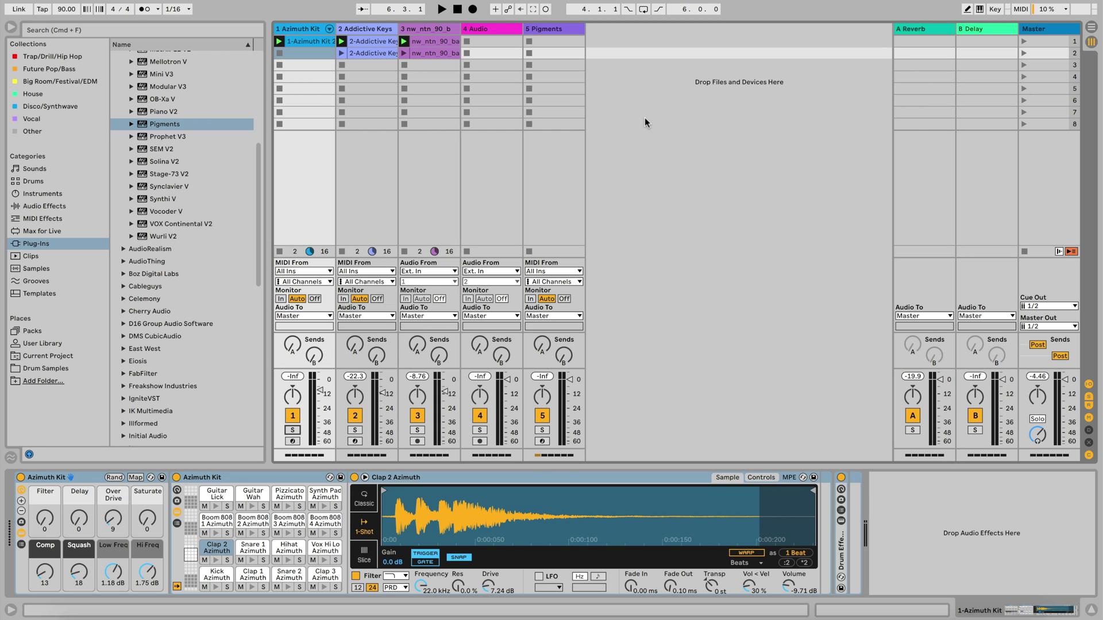
In Arrangement View, record a short take of the playing session from the start.
key("Tab")
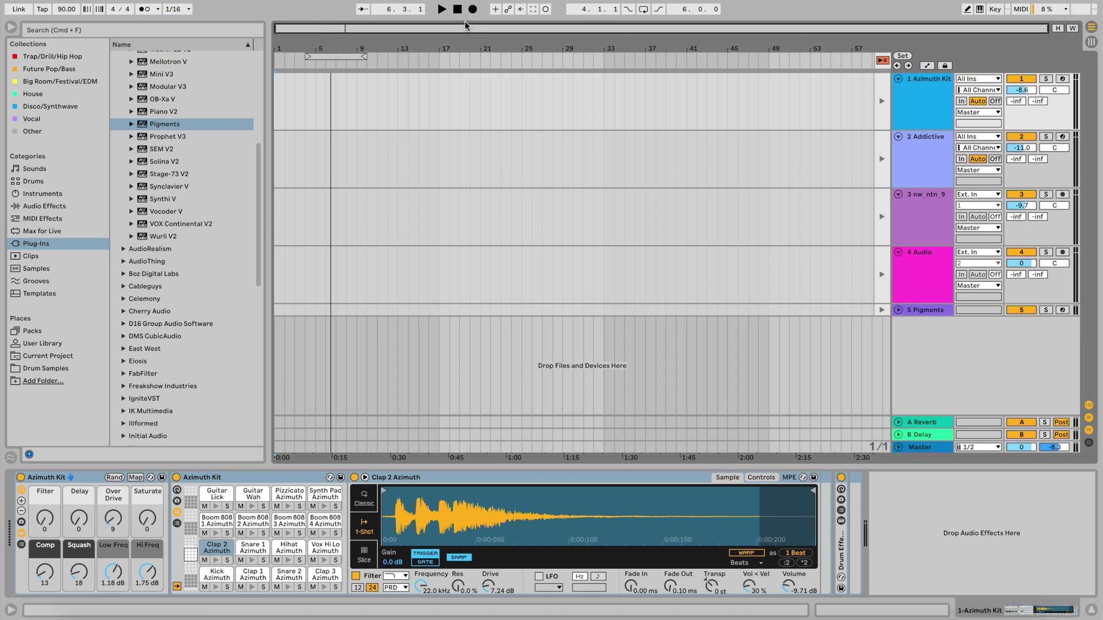
left_click(457, 13)
left_click(473, 10)
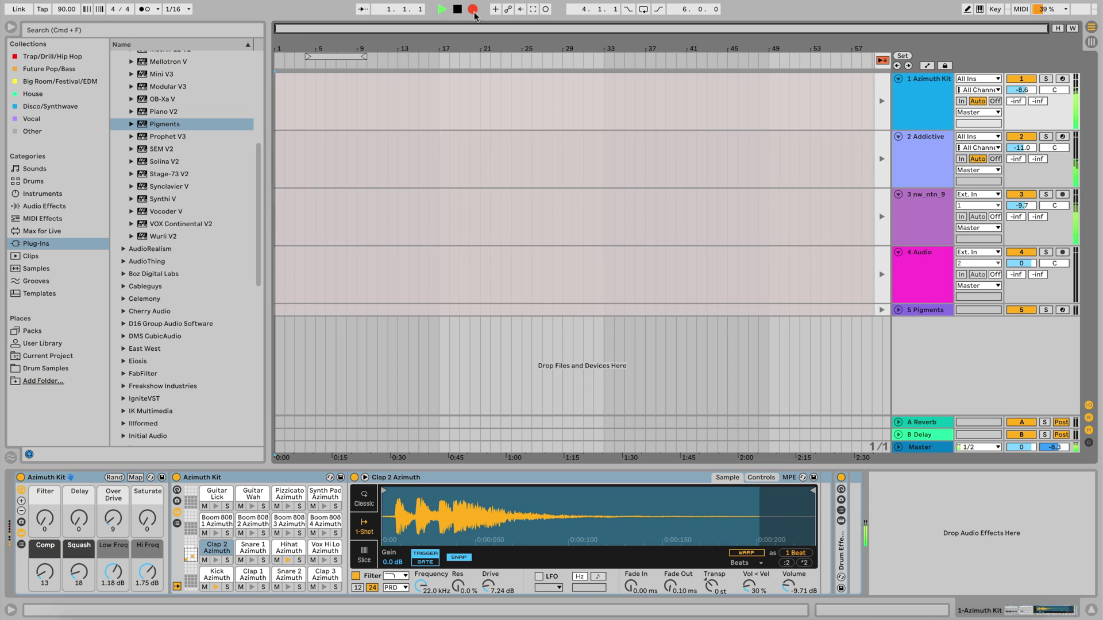
left_click(473, 10)
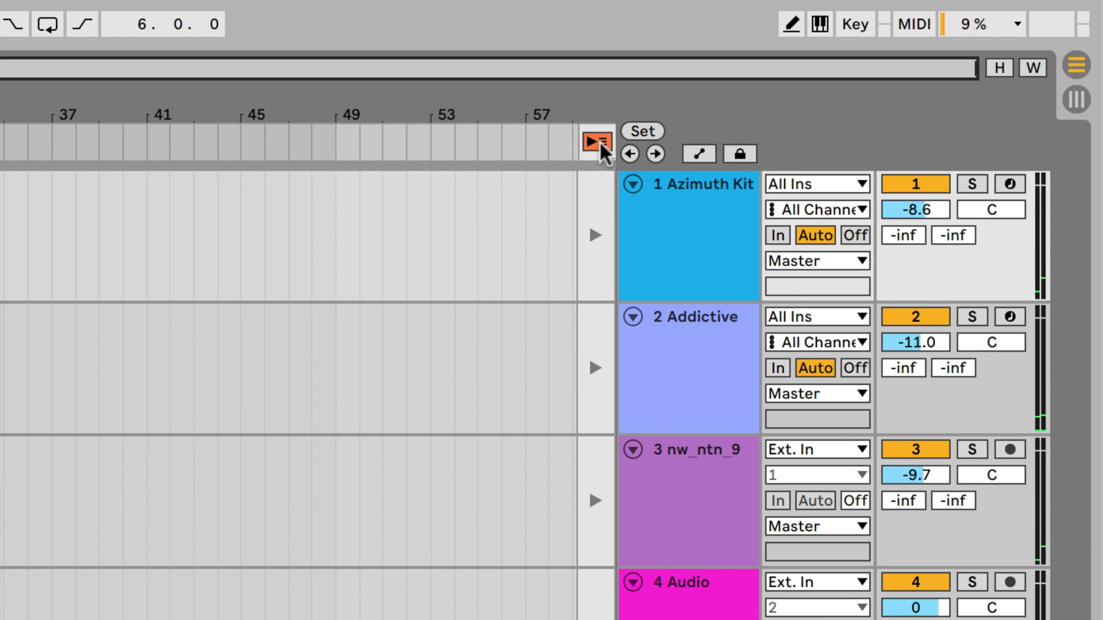
Place scene 1's clips right after the recorded clips to fill bars 1–9, then play the arrangement.
left_click(598, 142)
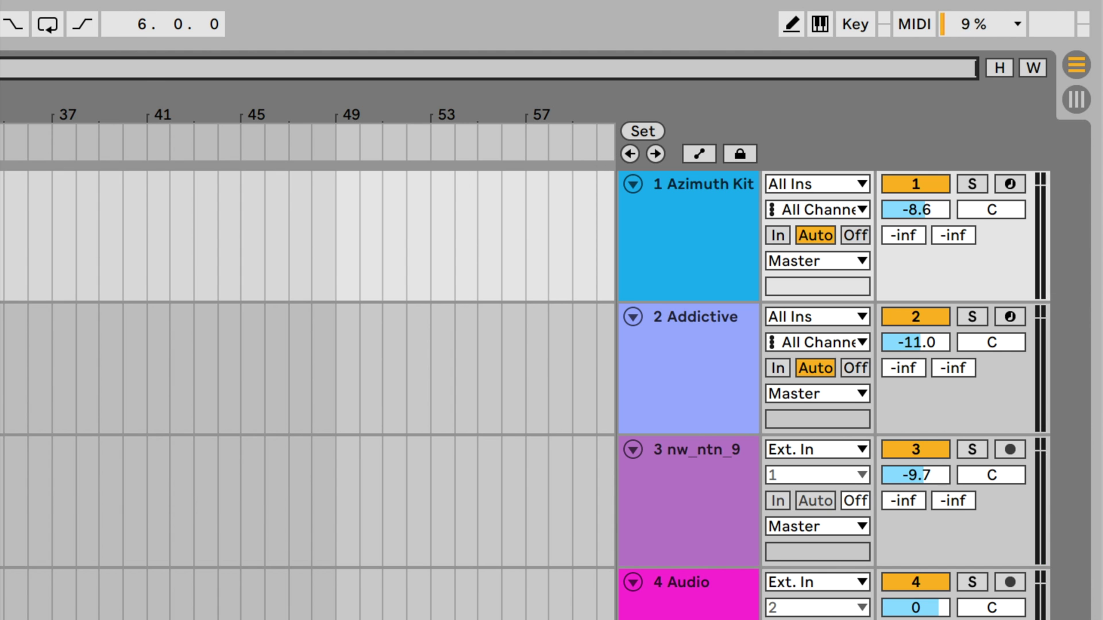
key("Tab")
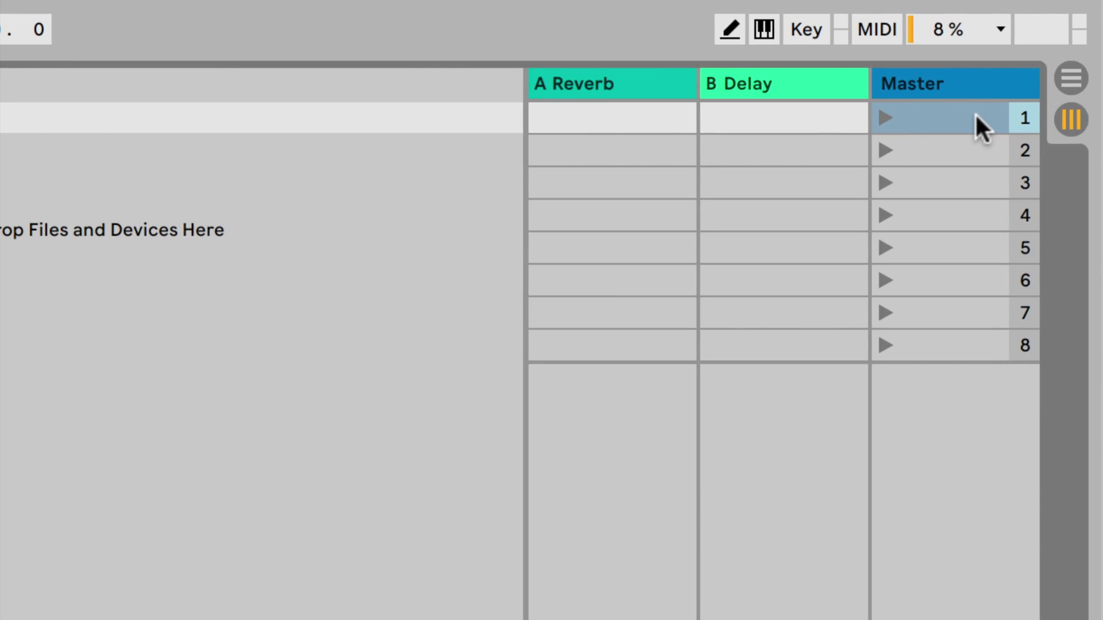
left_click(1015, 76)
left_click_drag(973, 112, 275, 79)
key("Tab")
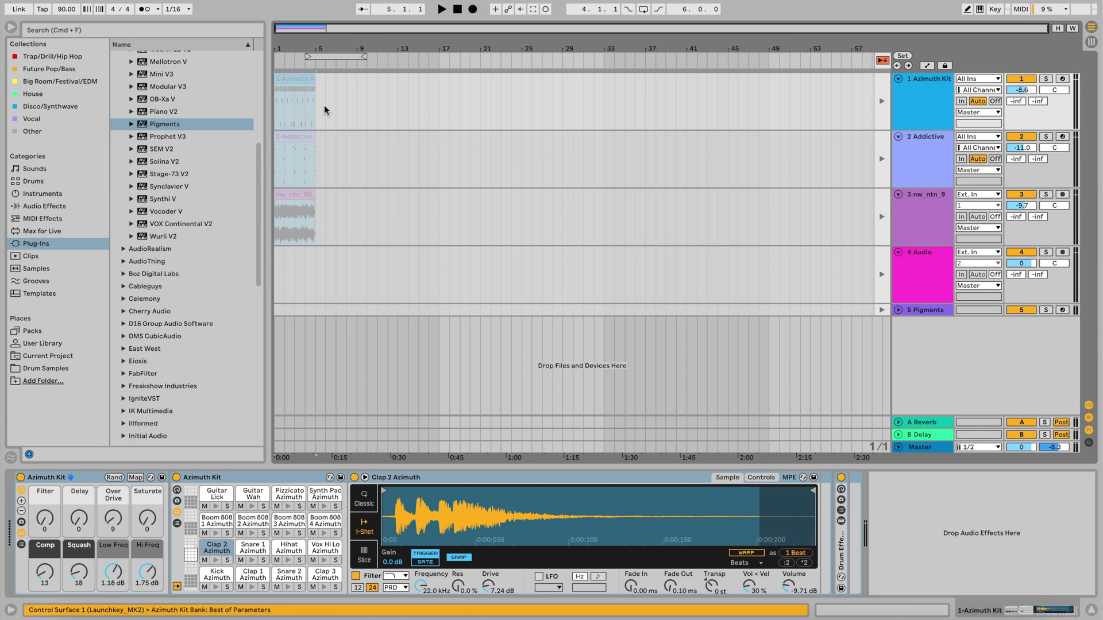
left_click(883, 60)
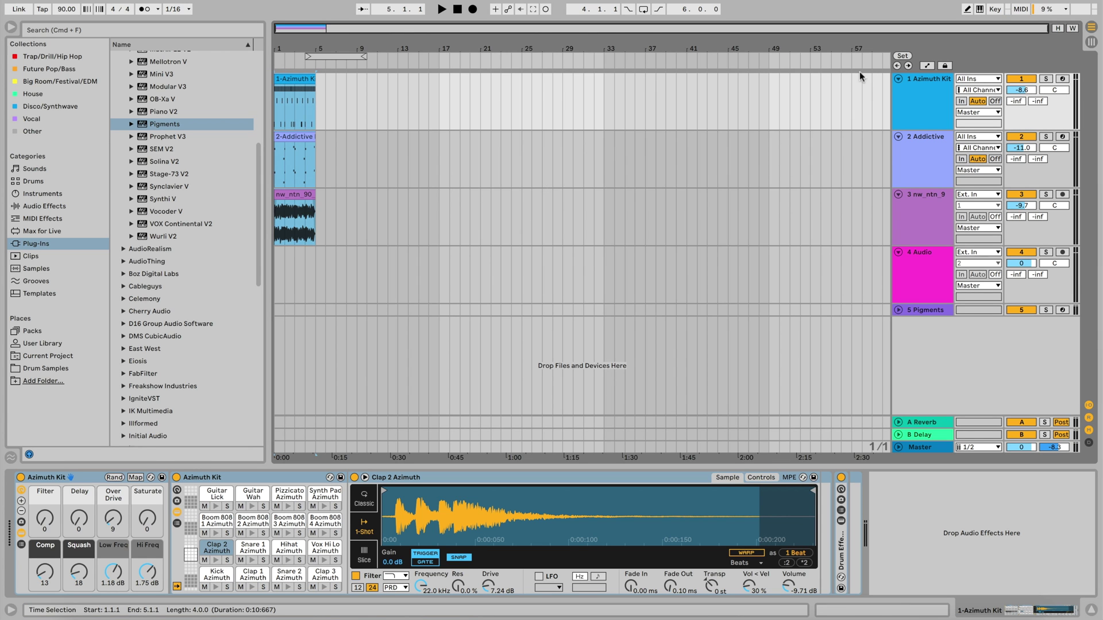
key("space")
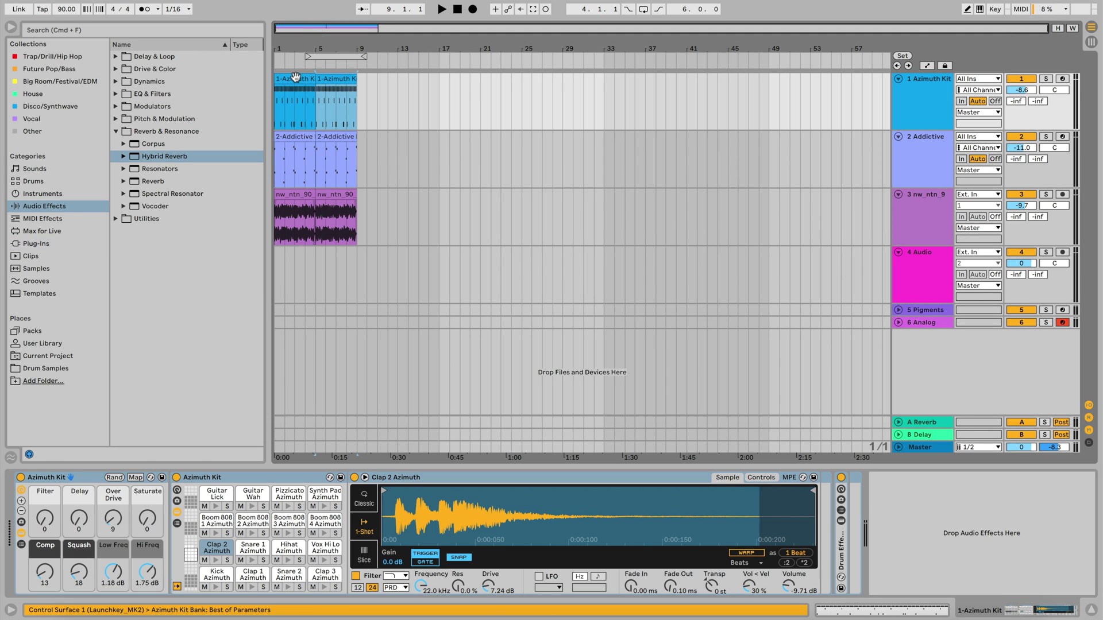
Undo the extra clips, stretch Addictive Keys to bar 17, and duplicate the nw_ntn_90 bass loop.
left_click(295, 77)
key("super+z")
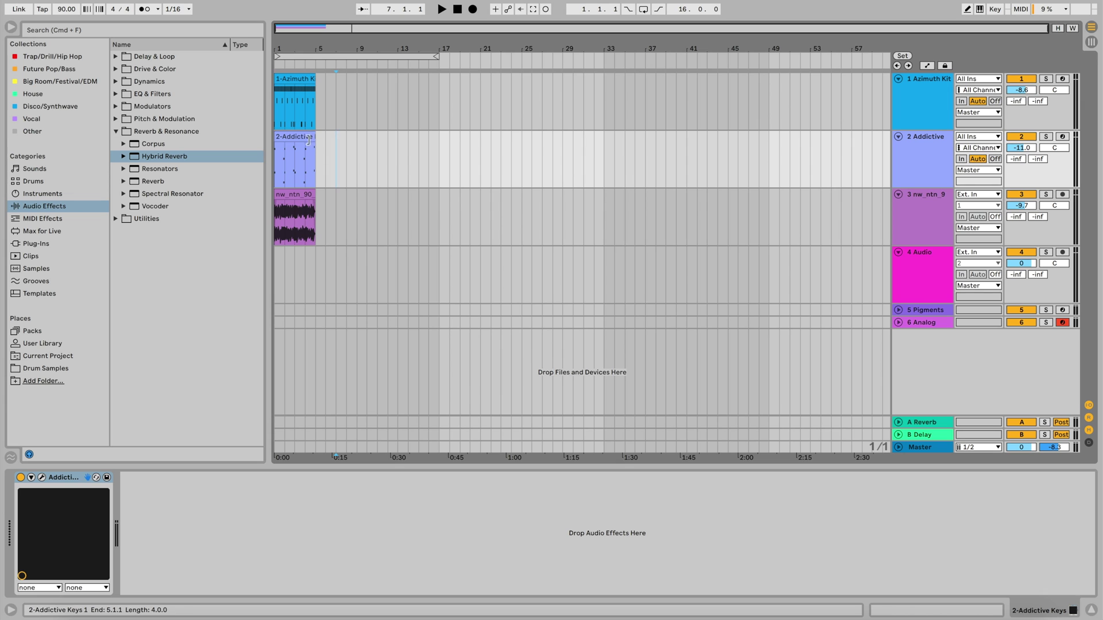
left_click_drag(314, 138, 450, 142)
left_click(299, 195)
key("super+d")
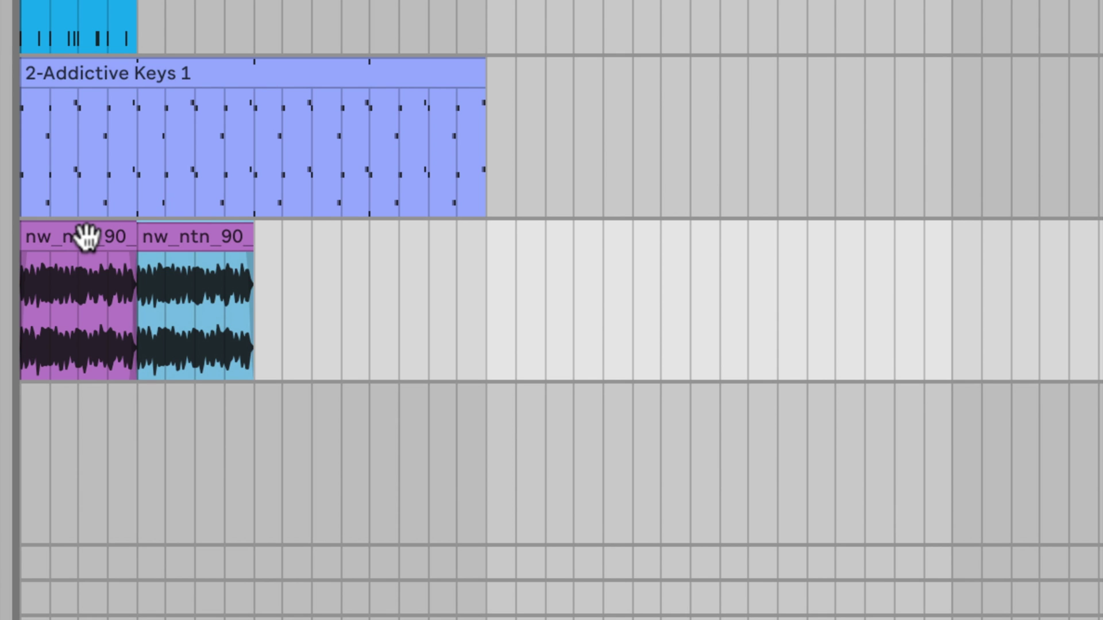
key("super+d")
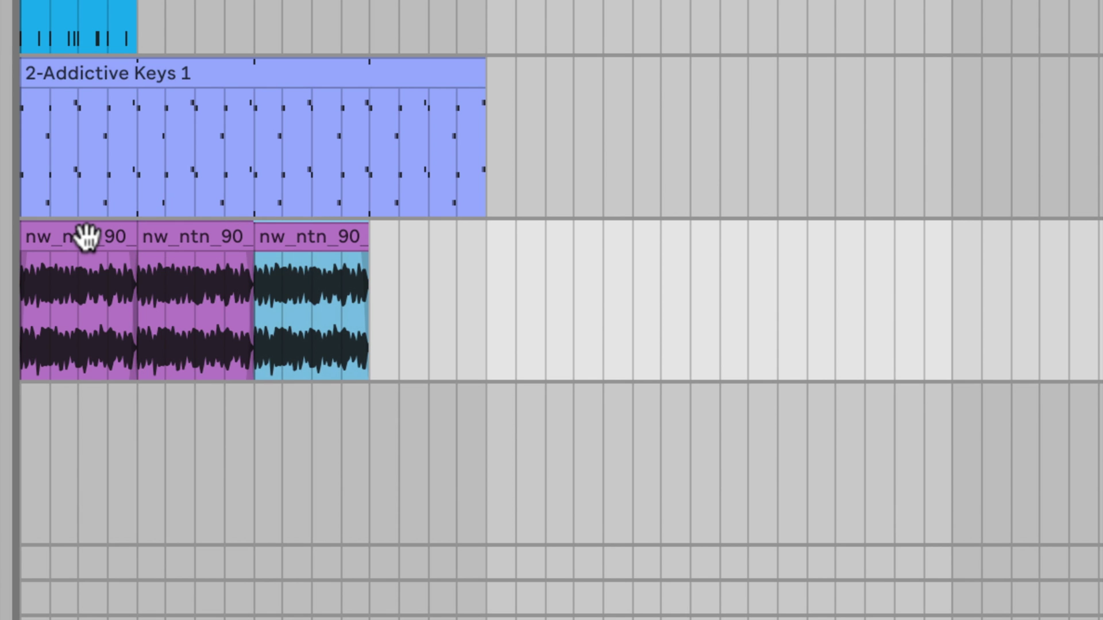
key("super+d")
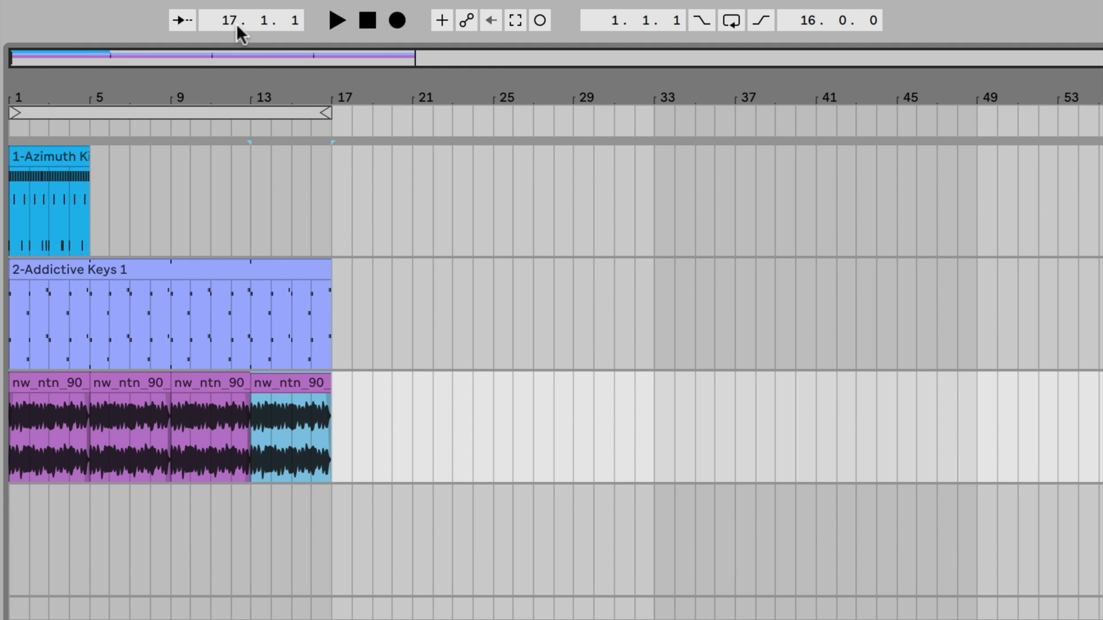
With bars 1–16 in view, shift a clip later along the arrangement.
mouse_move(236, 50)
left_mouse_down()
mouse_move(238, 86)
mouse_move(244, 52)
left_mouse_up()
left_click_drag(395, 24, 313, 28)
left_click(328, 138)
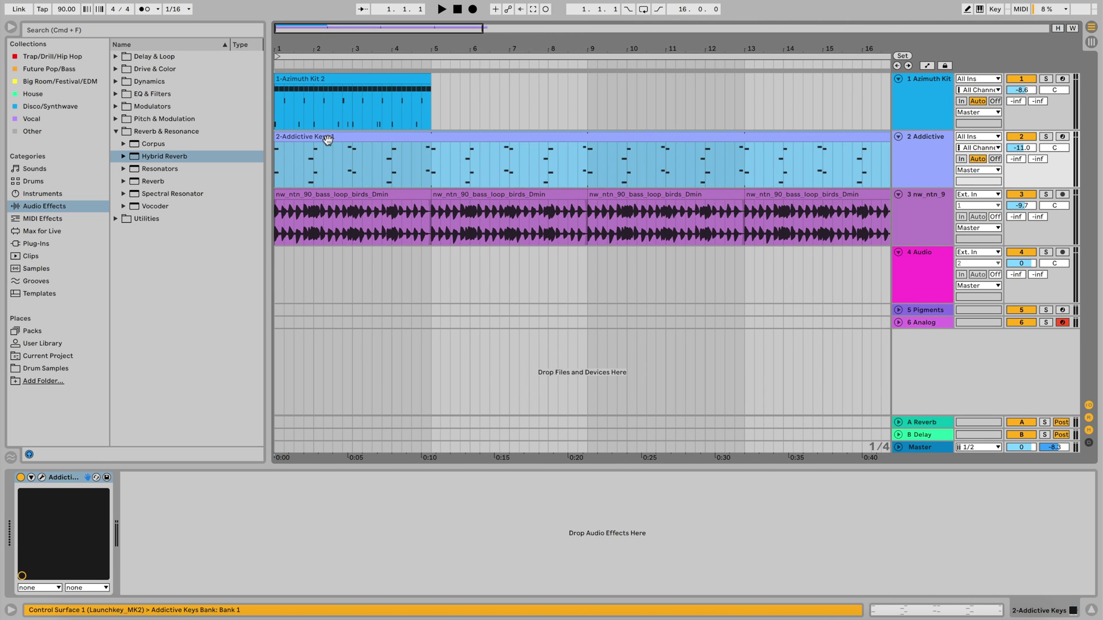
left_click_drag(327, 139, 647, 151)
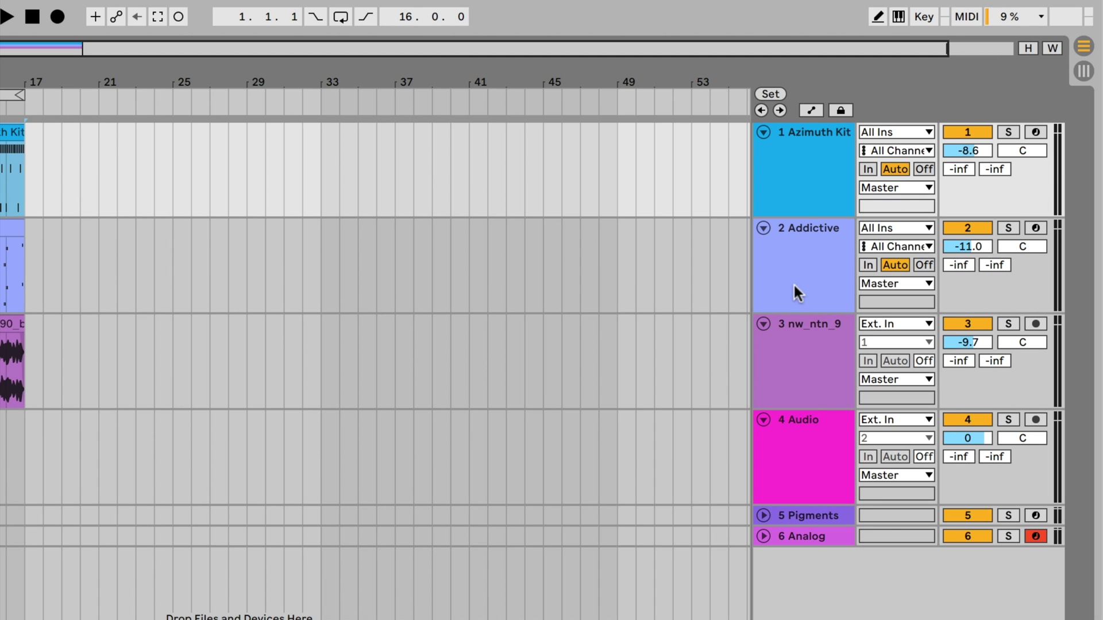
Link the Azimuth Kit and Addictive Keys tracks, then resize their bar-13 clips together.
right_click(794, 202)
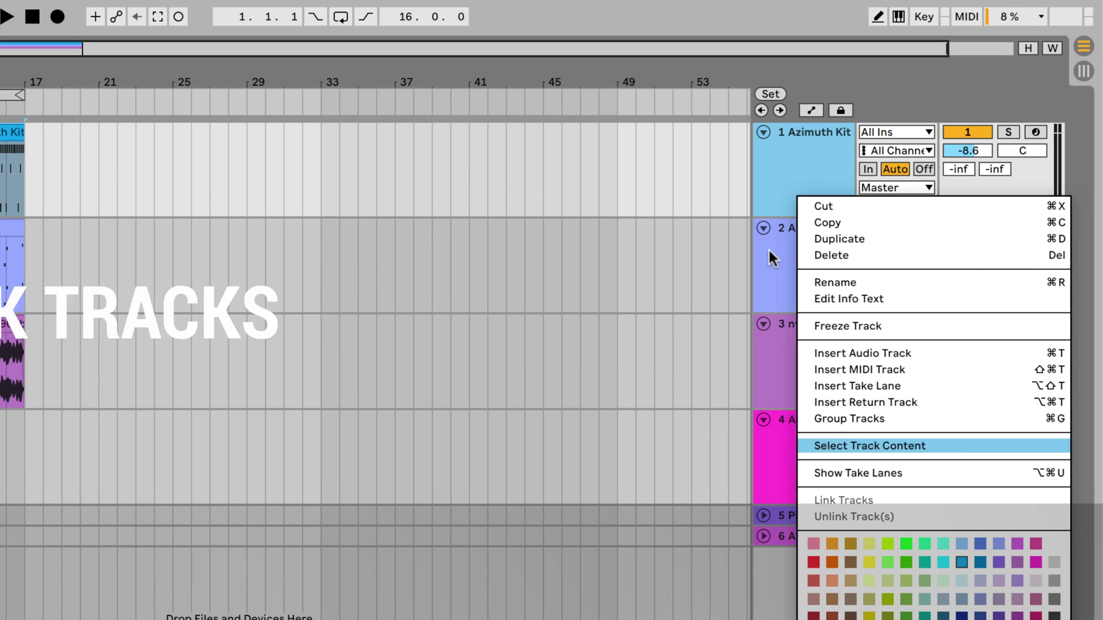
left_click(861, 446)
left_click(778, 362)
key("Down")
left_click(785, 129)
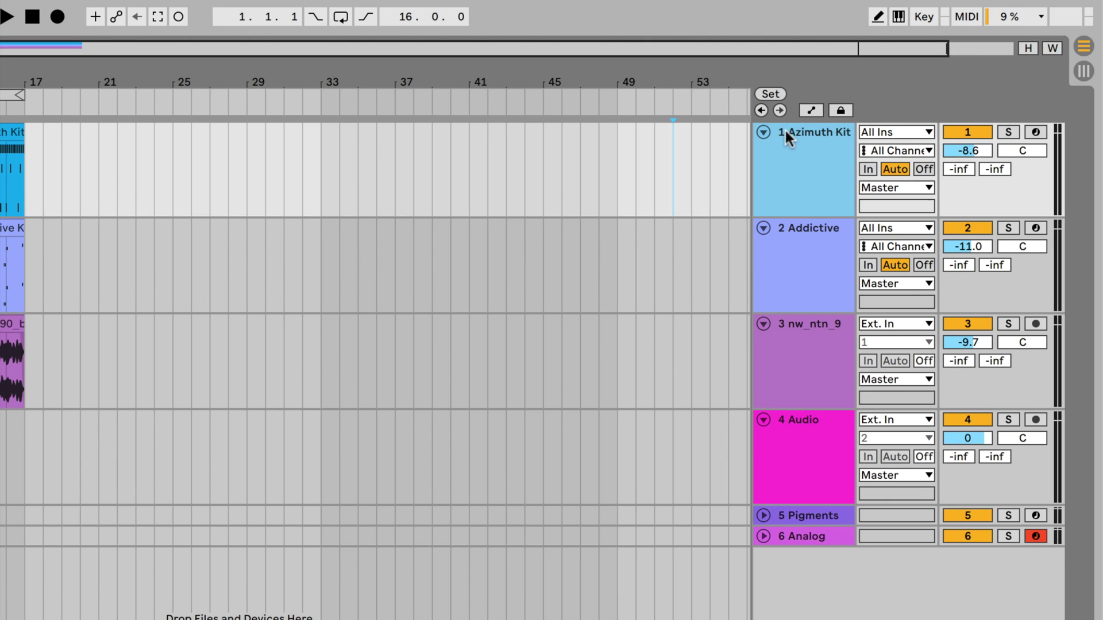
left_click(791, 243, "super")
right_click(797, 164)
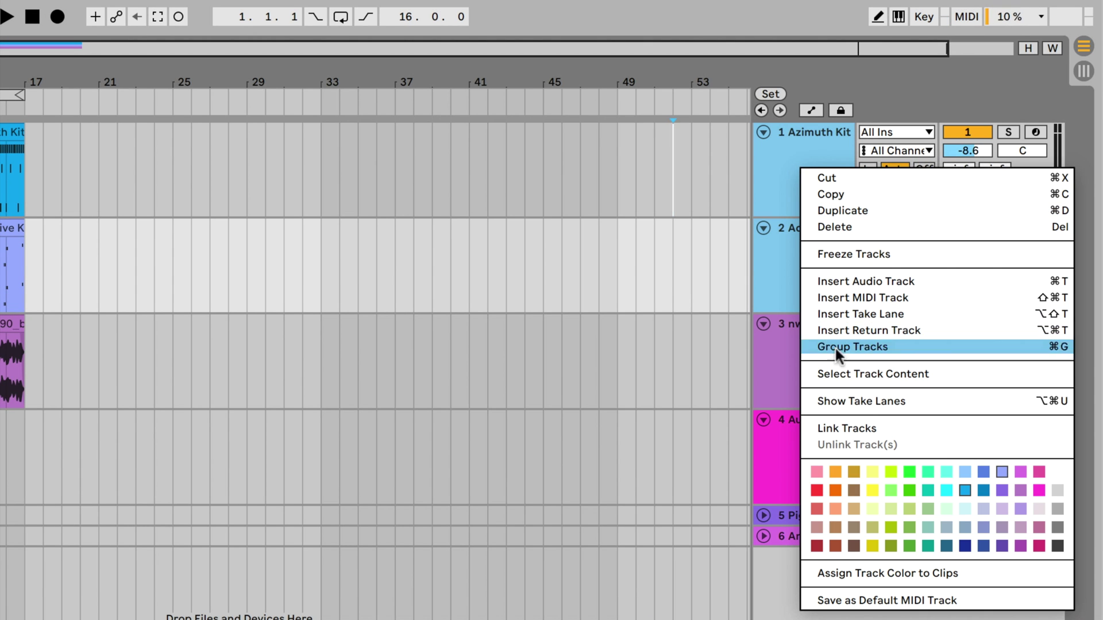
left_click(884, 427)
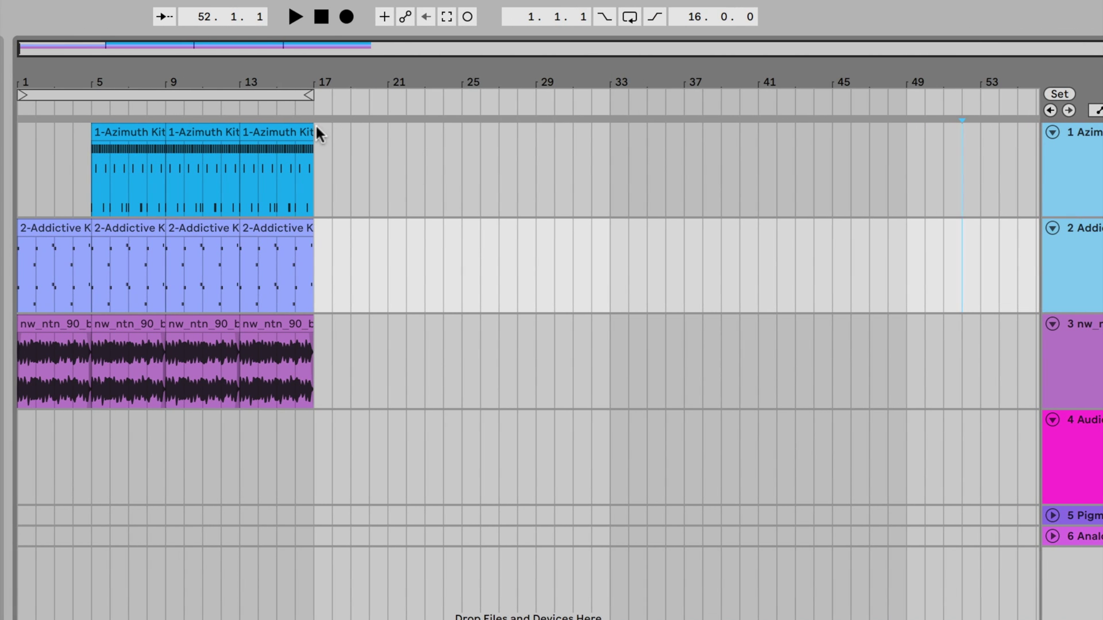
left_click_drag(316, 128, 242, 128)
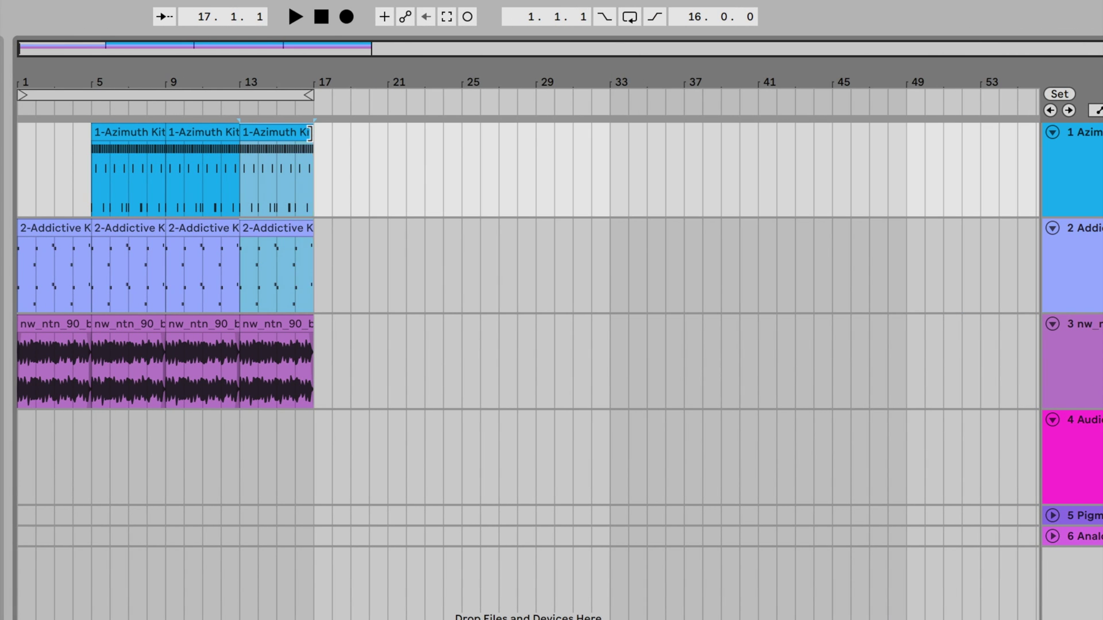
left_click_drag(313, 133, 242, 132)
Set the insert point at bar 33 and start recording with a count-in.
left_click(869, 264)
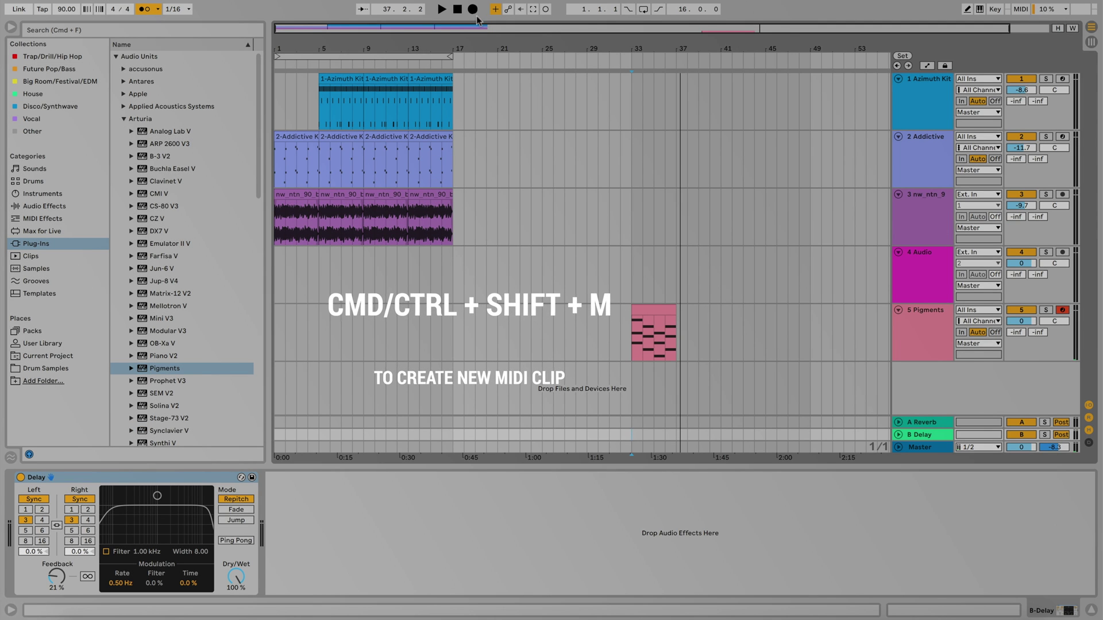
left_click(632, 437)
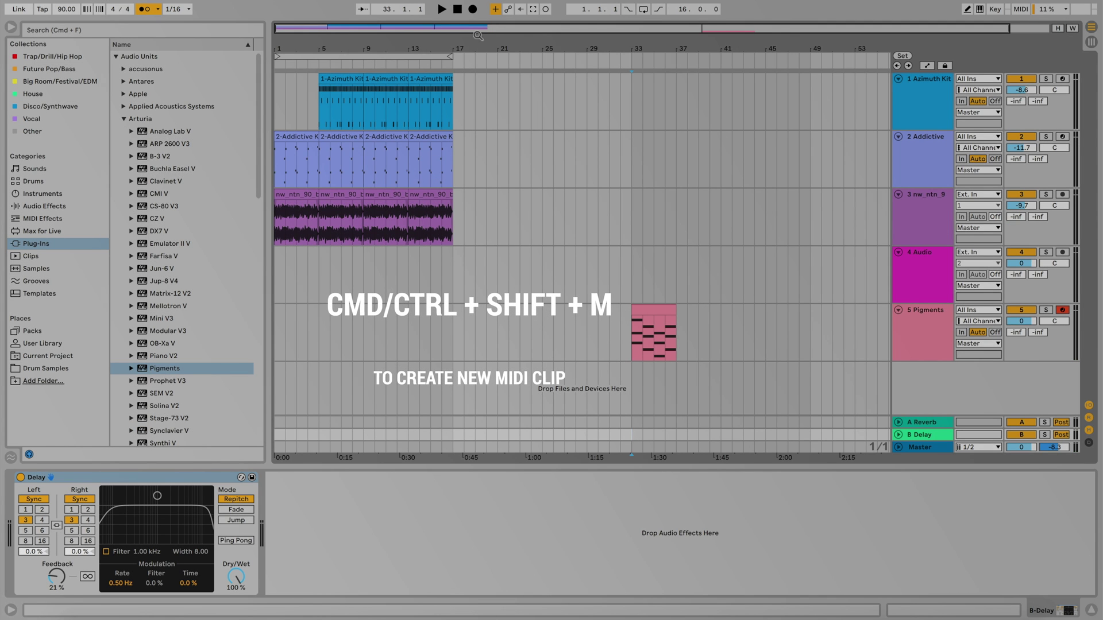
key("F9")
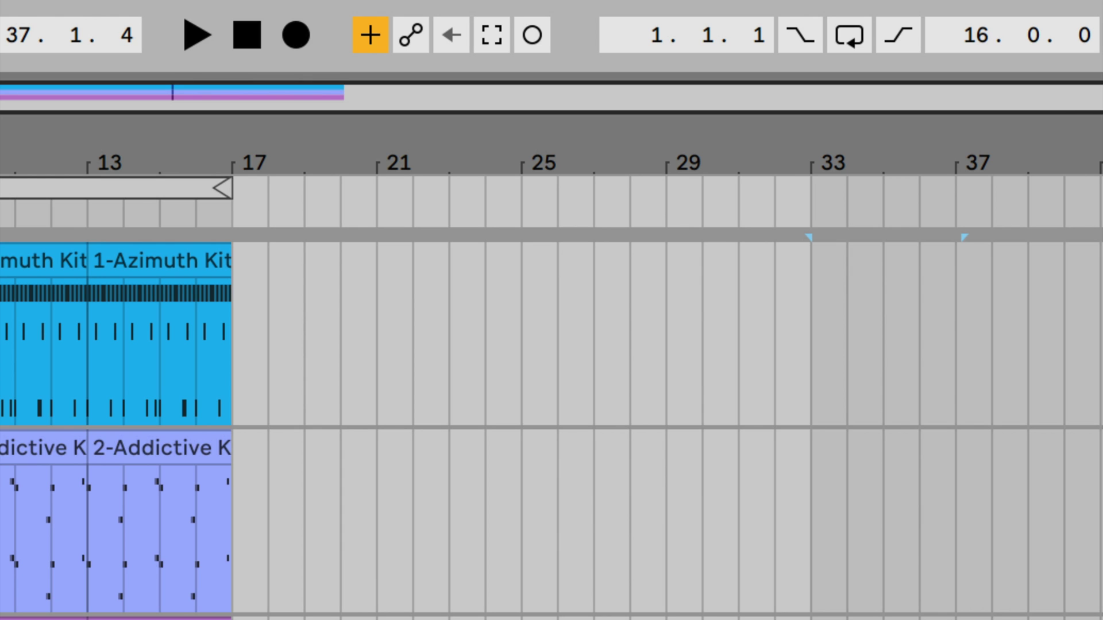
Capture the played notes as a new MIDI clip at bar 25 on Pigments and extend it earlier.
left_click(545, 343)
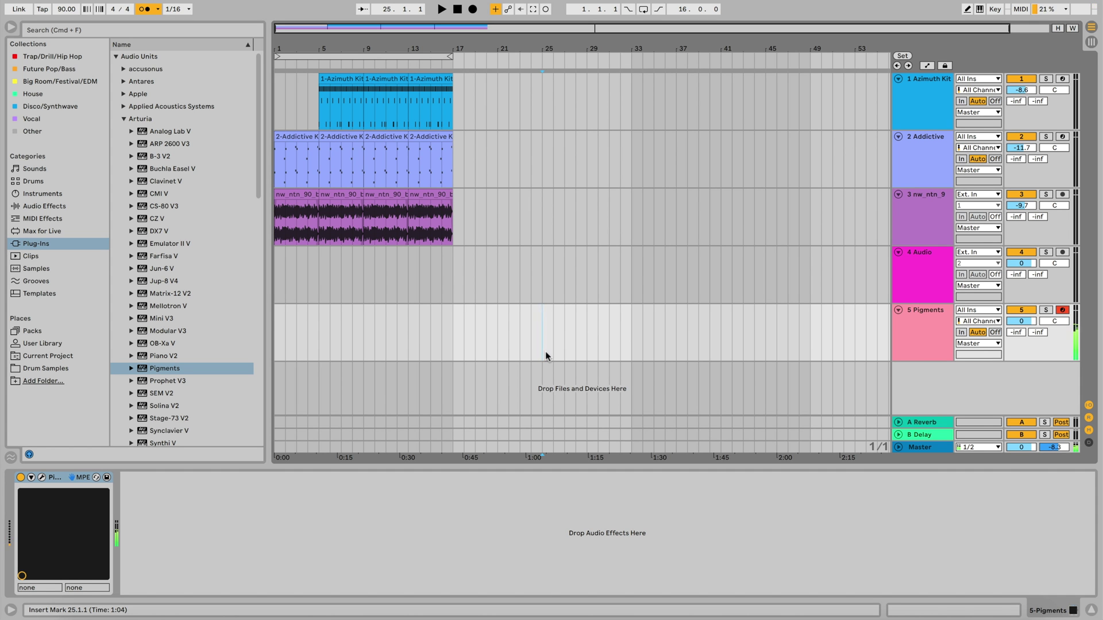
left_click(532, 10)
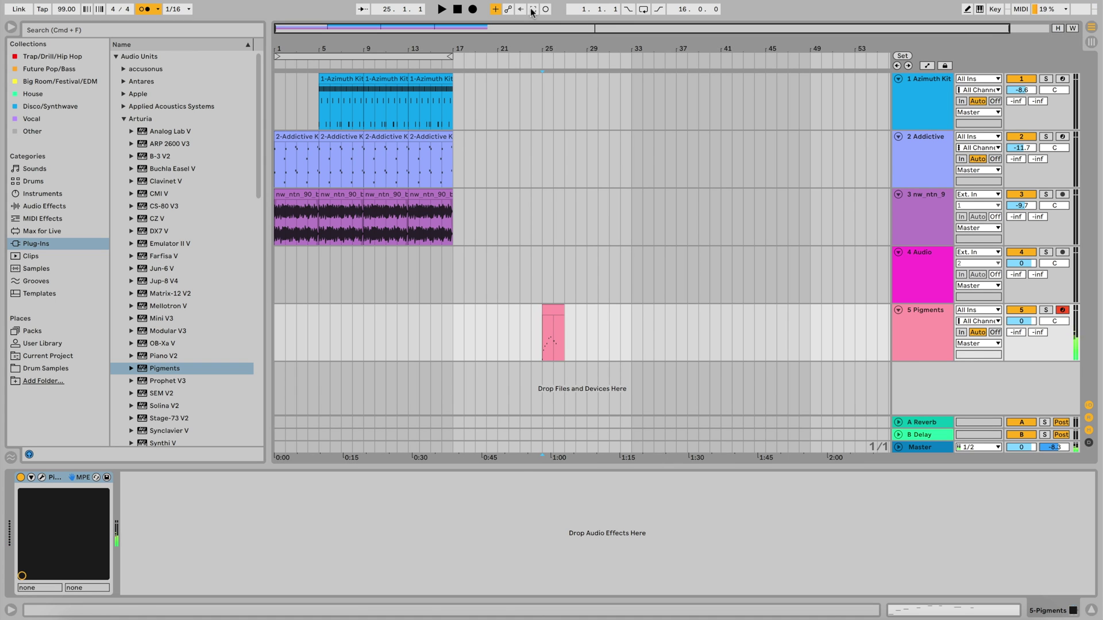
mouse_move(543, 308)
left_mouse_down()
mouse_move(486, 308)
mouse_move(528, 312)
left_mouse_up()
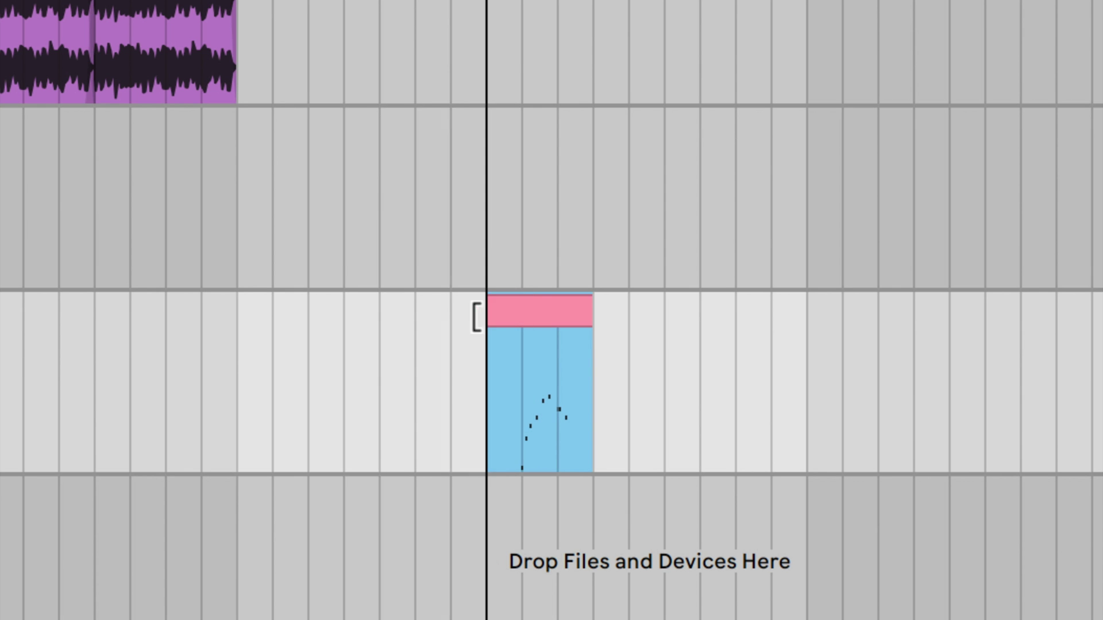
double_click(514, 318)
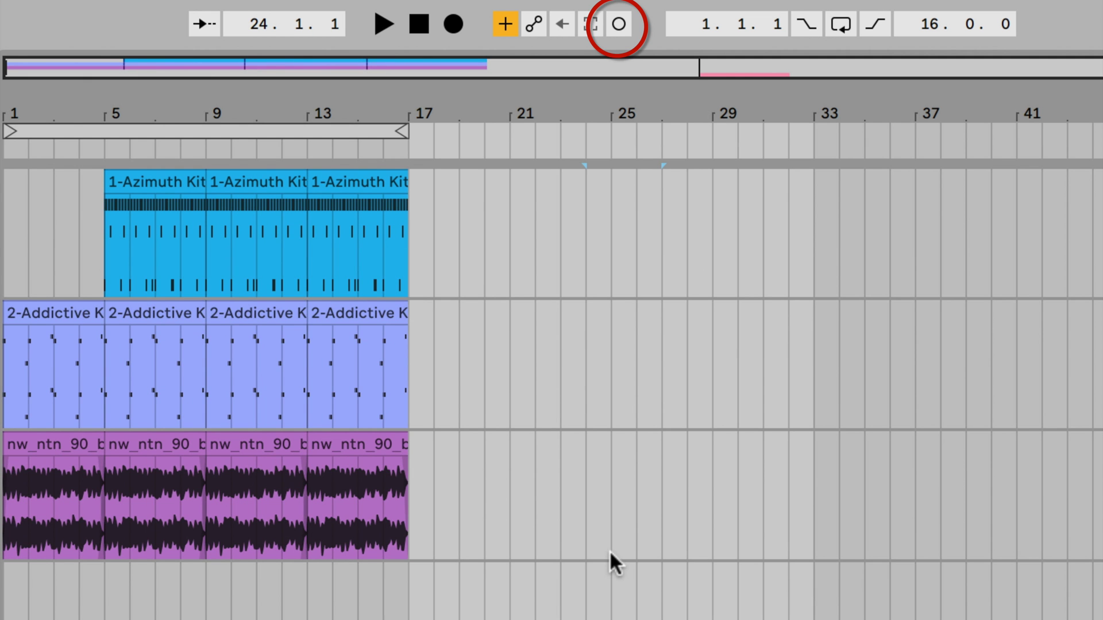
left_click(593, 318)
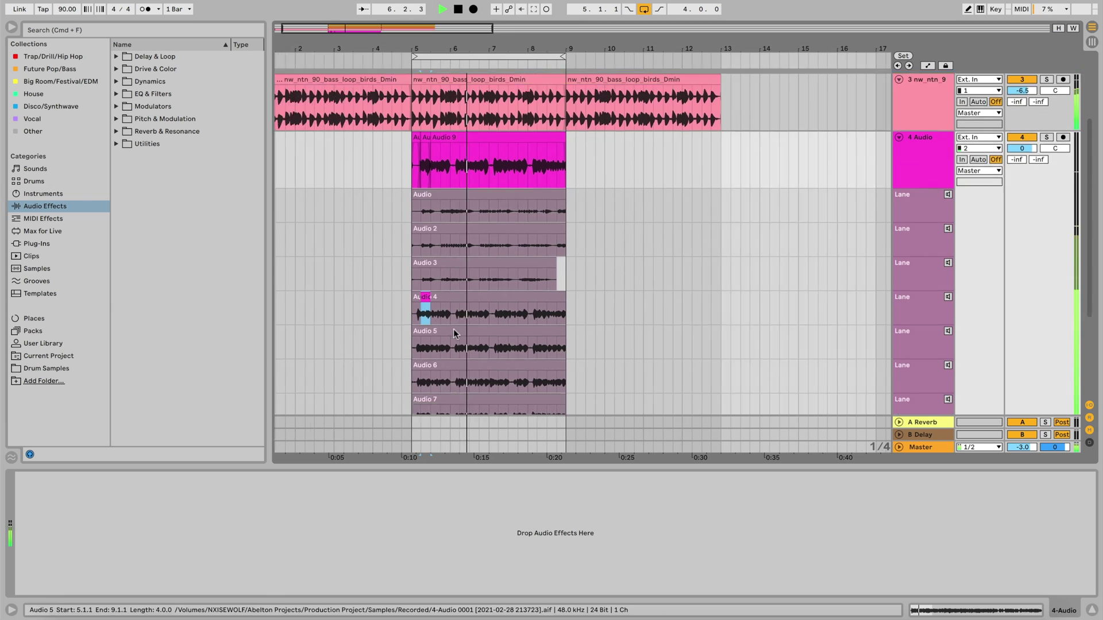
Add an Audio 5 take region and an Audio 6 range to the comp.
scroll(453, 333, "down", 5)
key("space")
scroll(488, 258, "up", 5)
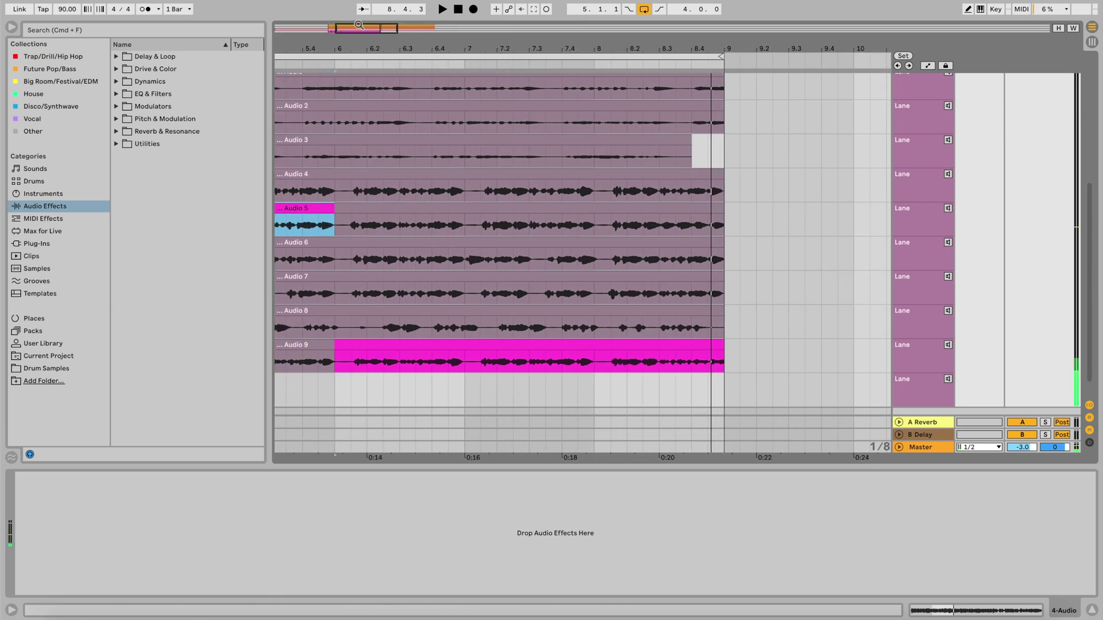
left_click_drag(465, 221, 546, 221)
left_click_drag(563, 260, 547, 261)
key("Return")
Add an Audio 8 region at 6.4.1, then paint Audio 6, Audio 5 and Audio 4 pieces into the comp.
scroll(517, 258, "right", 8)
left_click_drag(323, 173, 373, 172)
left_click(390, 284)
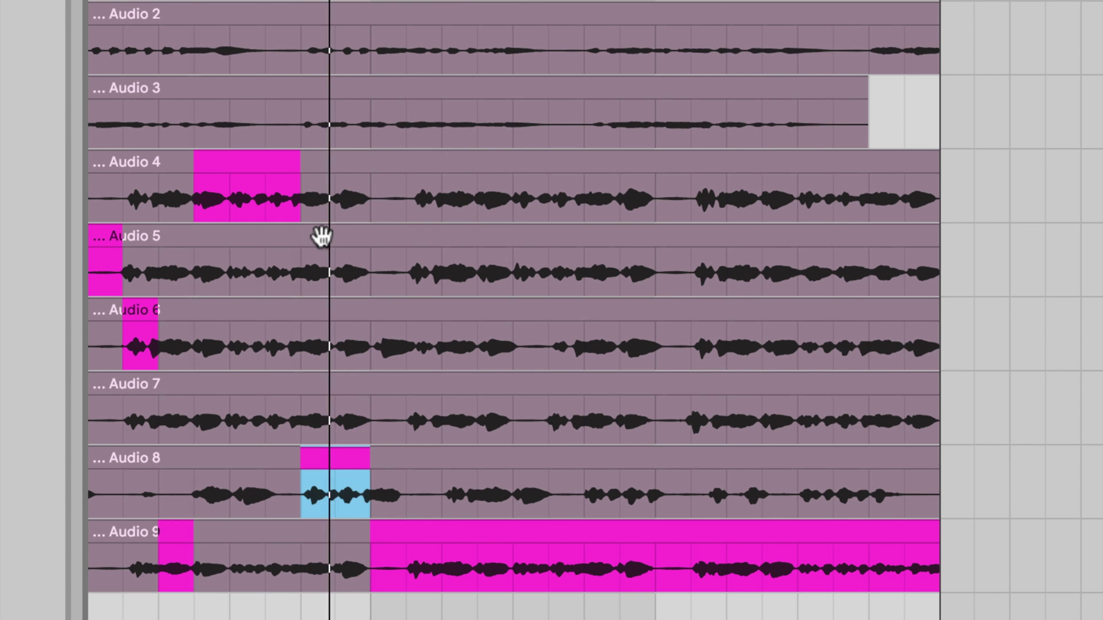
key("Return")
mouse_move(384, 339)
left_mouse_down()
mouse_move(601, 224)
mouse_move(613, 556)
mouse_move(600, 271)
mouse_move(584, 270)
left_mouse_up()
left_click_drag(690, 196, 854, 190)
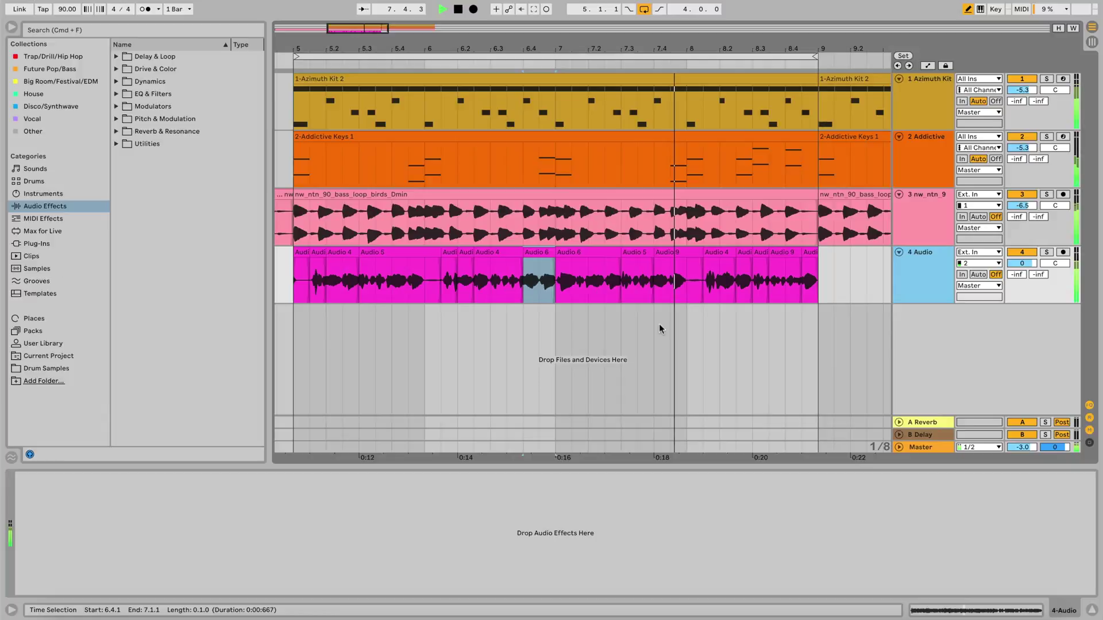
Select the comped clip on the Audio track and apply an action from its context menu.
scroll(408, 261, "down", 3)
left_click(393, 253)
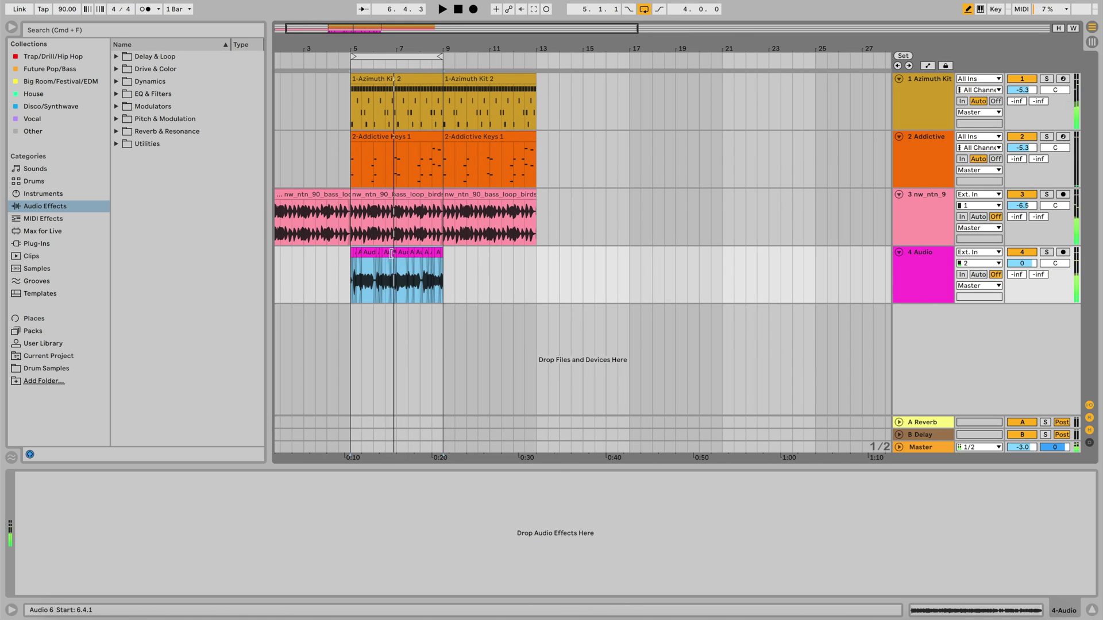
right_click(393, 253)
left_click(453, 312)
key("z")
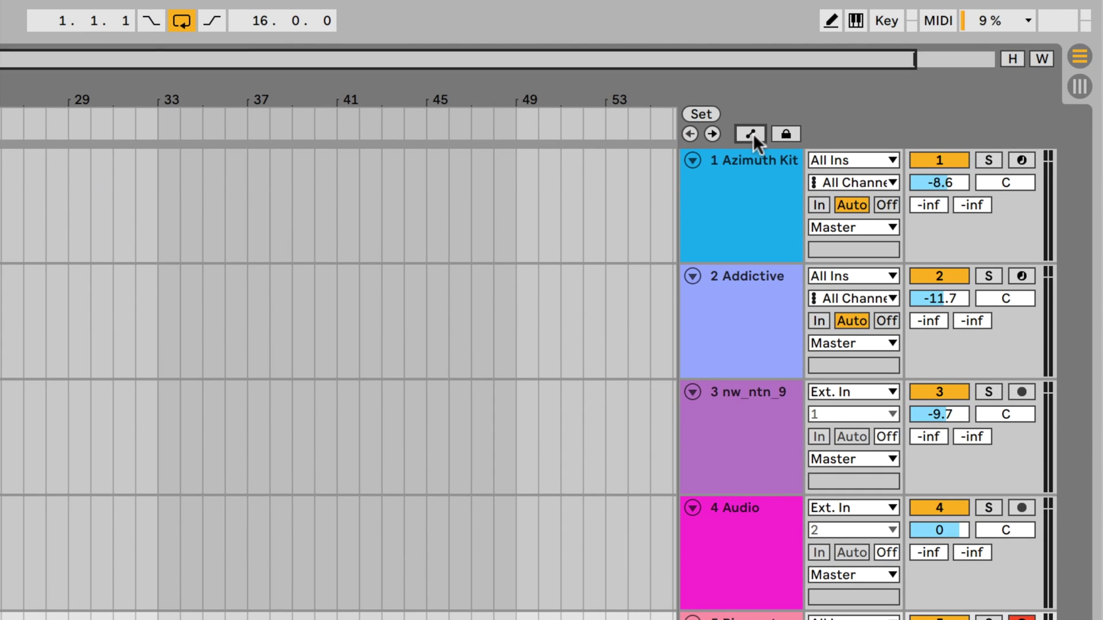
Turn on Automation Mode and add Auto Filter from EQ & Filters to the bass loop track.
left_click(750, 134)
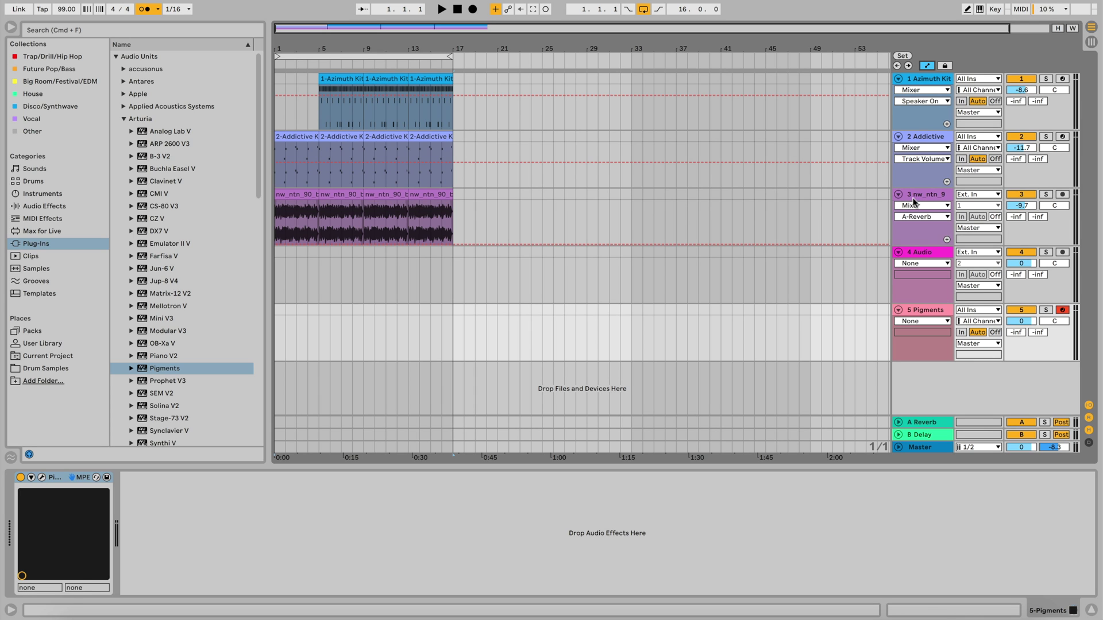
left_click(915, 196)
left_click(44, 206)
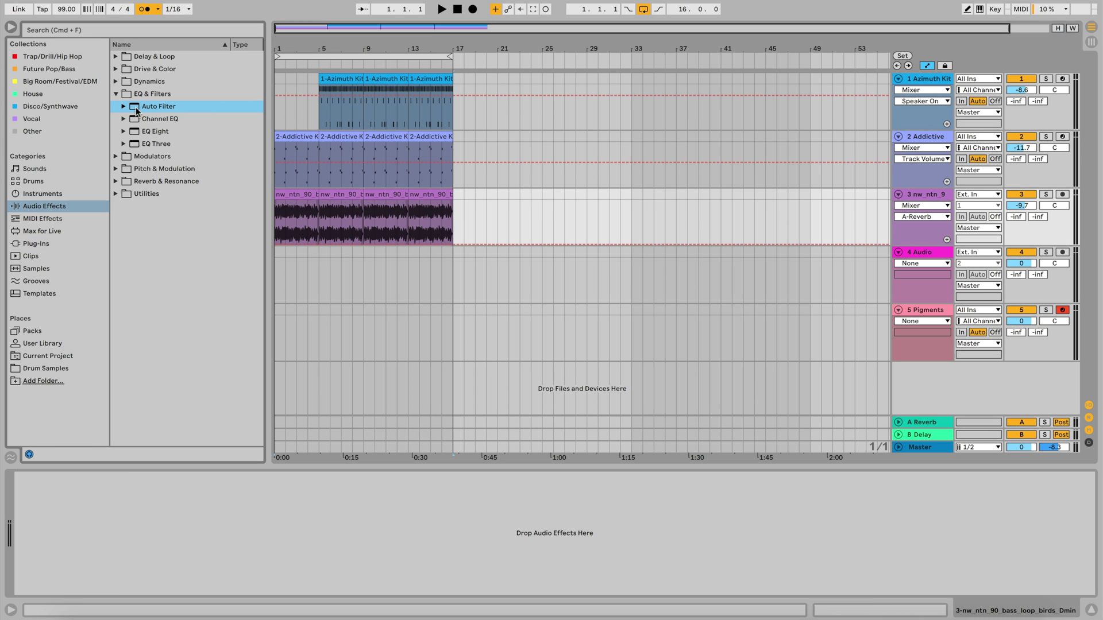
left_click_drag(159, 107, 354, 225)
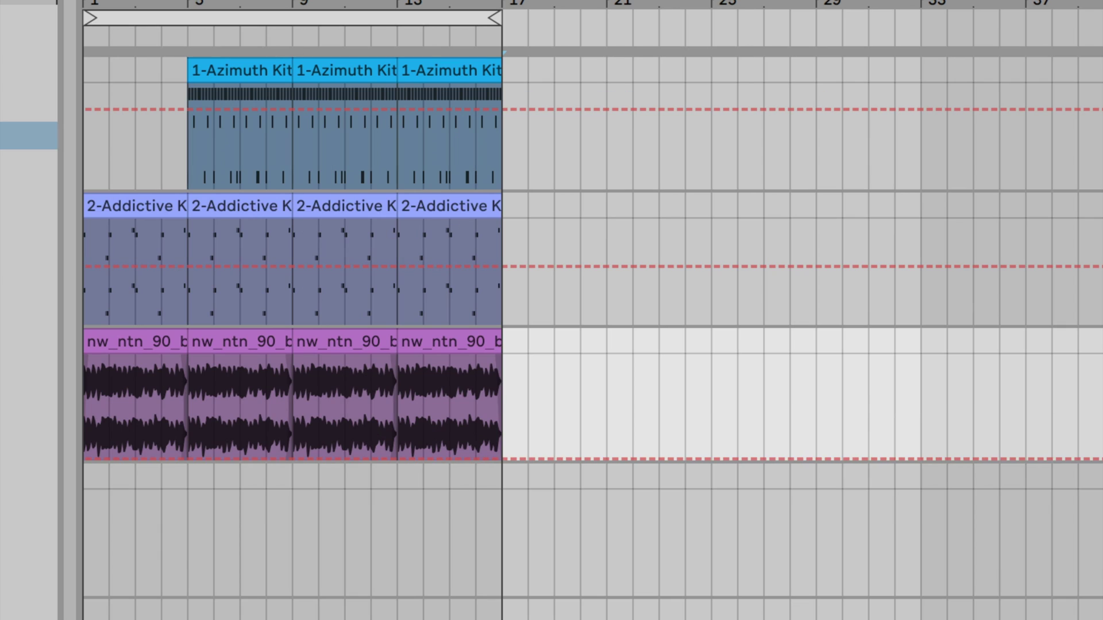
Draw Frequency automation from 532 Hz to 6.34 kHz and a Resonance ramp from bar 1 to bar 5.
left_click_drag(87, 459, 91, 413)
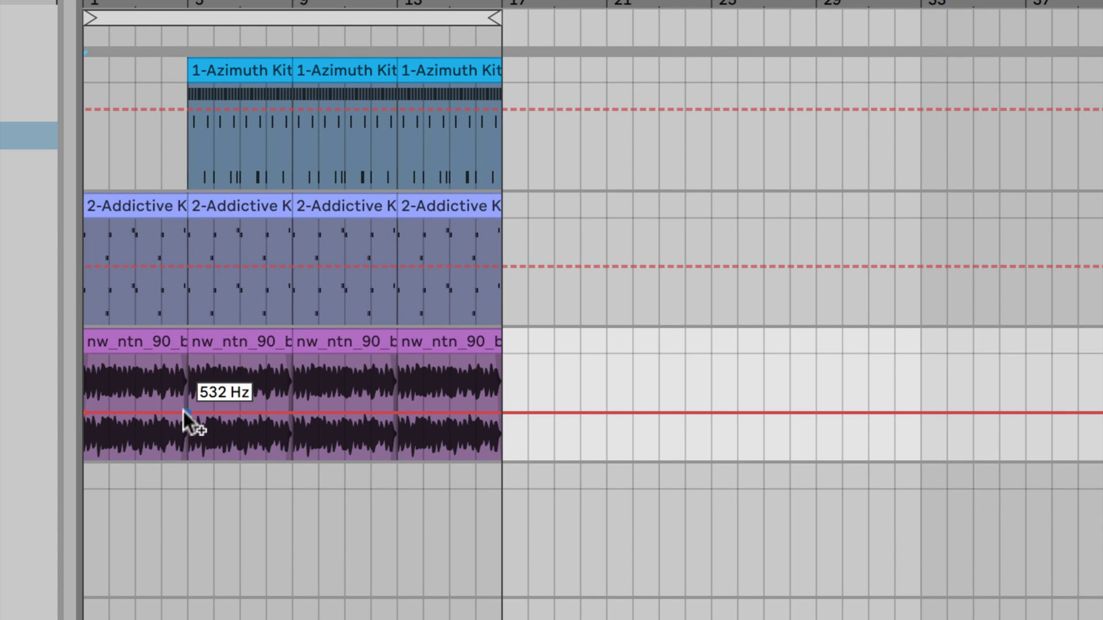
left_click_drag(188, 413, 187, 371)
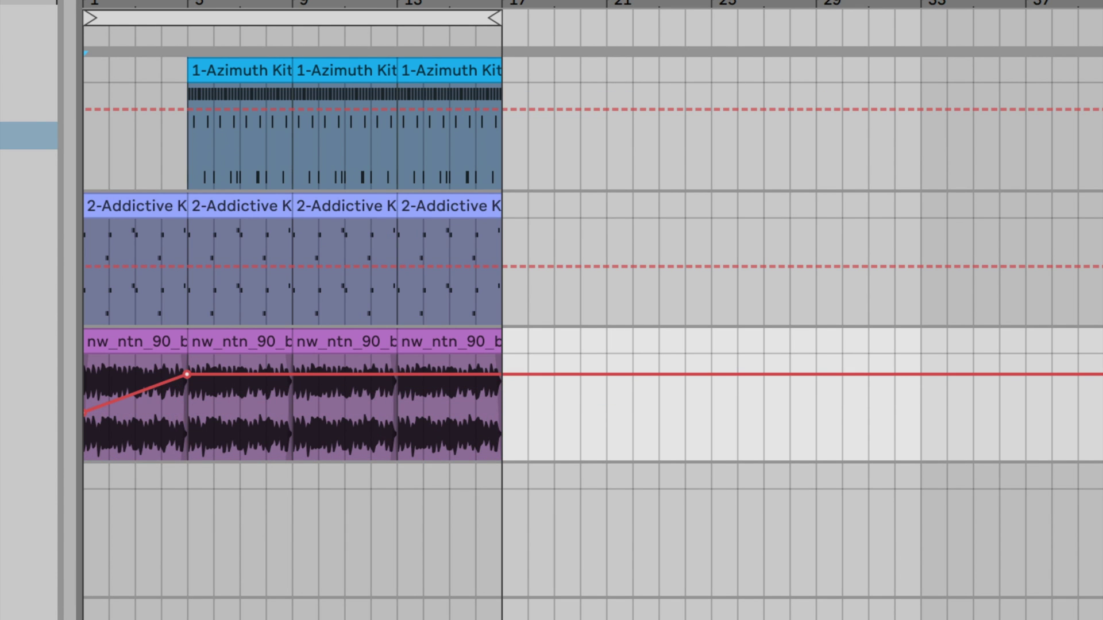
left_click(210, 543)
left_click(278, 239)
left_click_drag(319, 240, 319, 225)
left_click(946, 240)
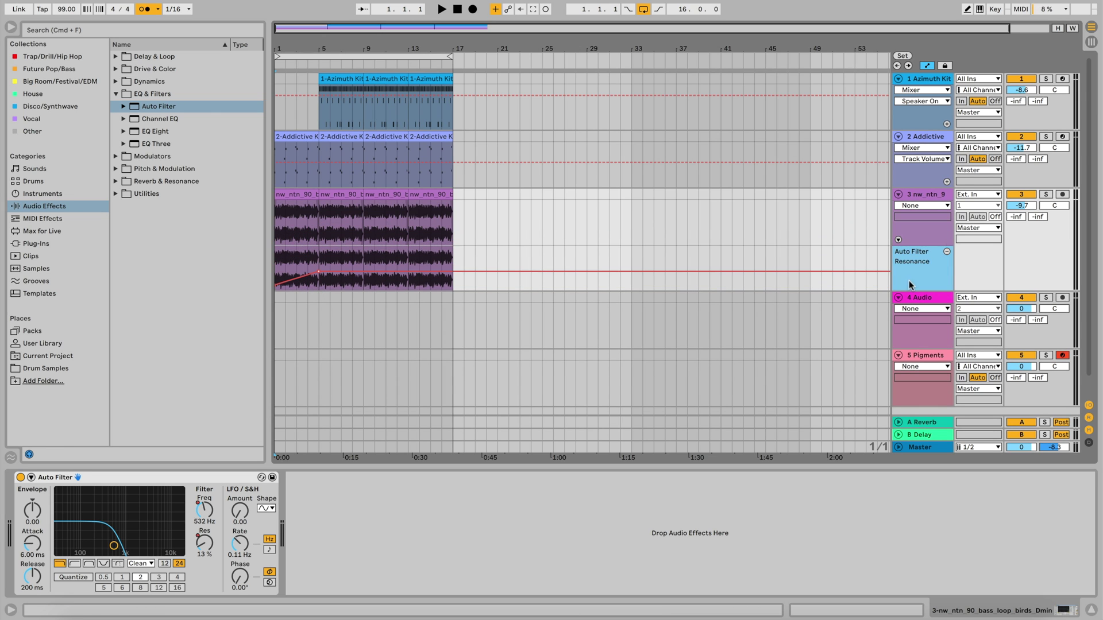
Play back the filter sweep, then lower Resonance breakpoints to 26 % and 1.3 %.
key("space")
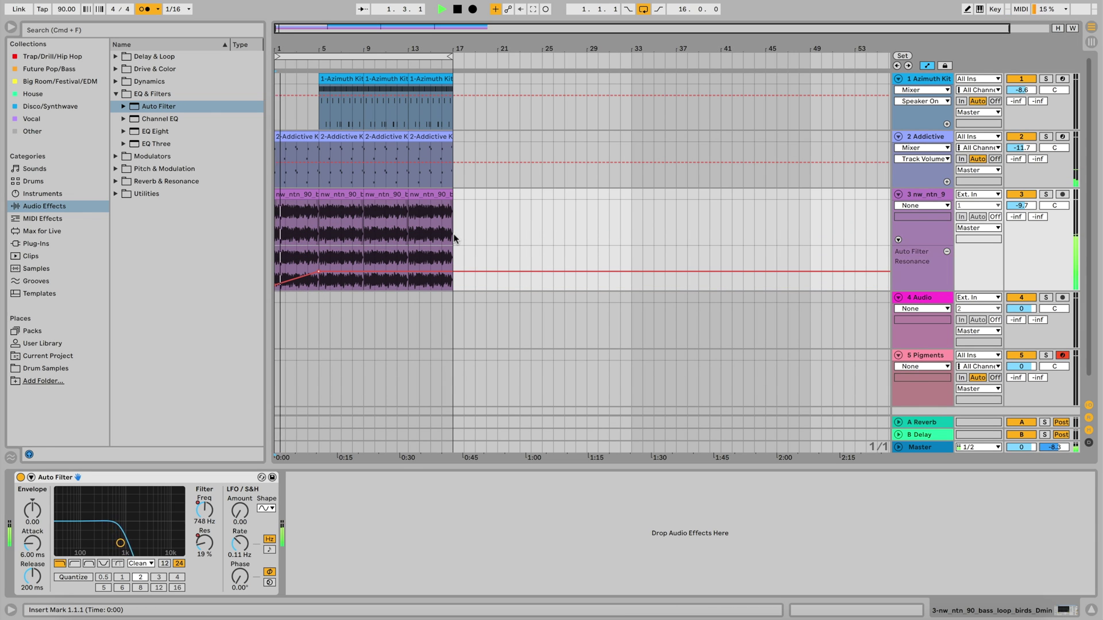
left_click(897, 240)
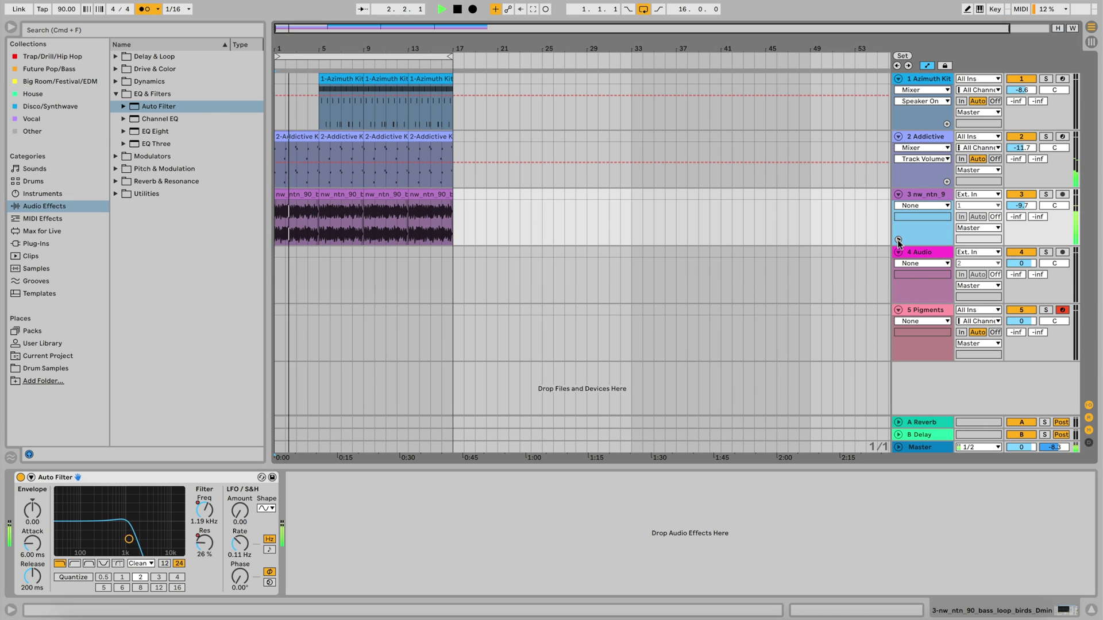
left_click(899, 241)
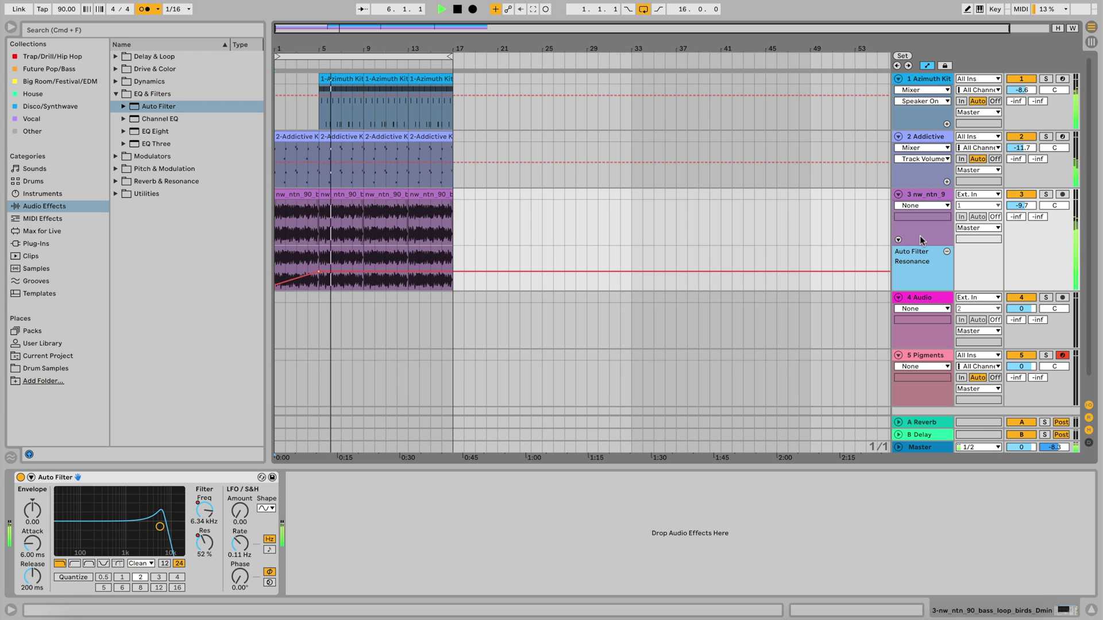
mouse_move(549, 271)
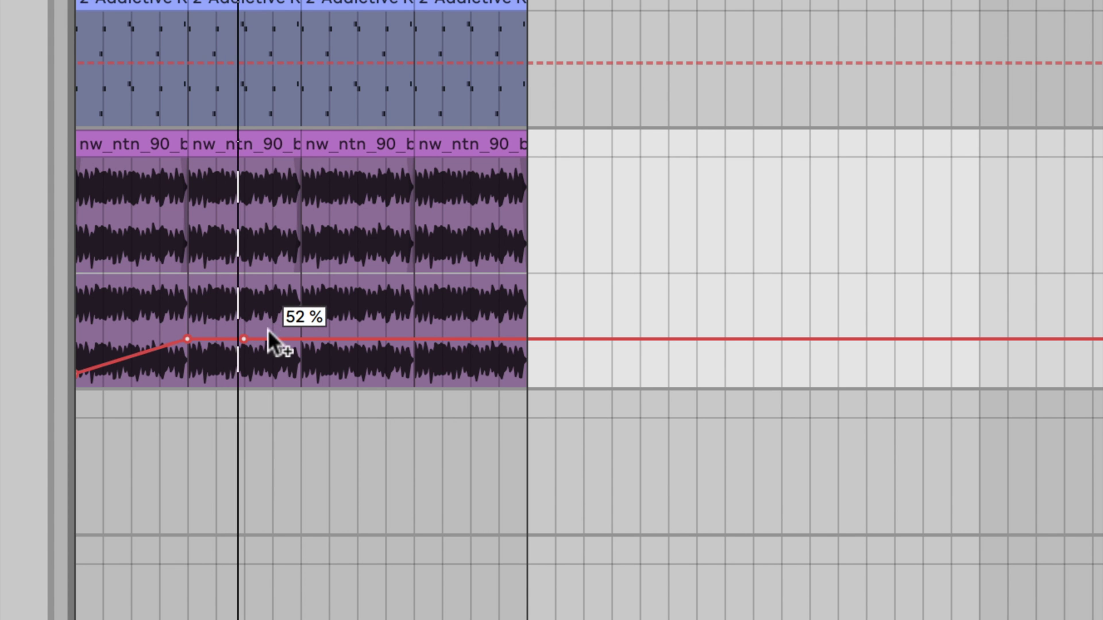
left_click_drag(353, 271, 352, 280)
left_click_drag(272, 362, 271, 381)
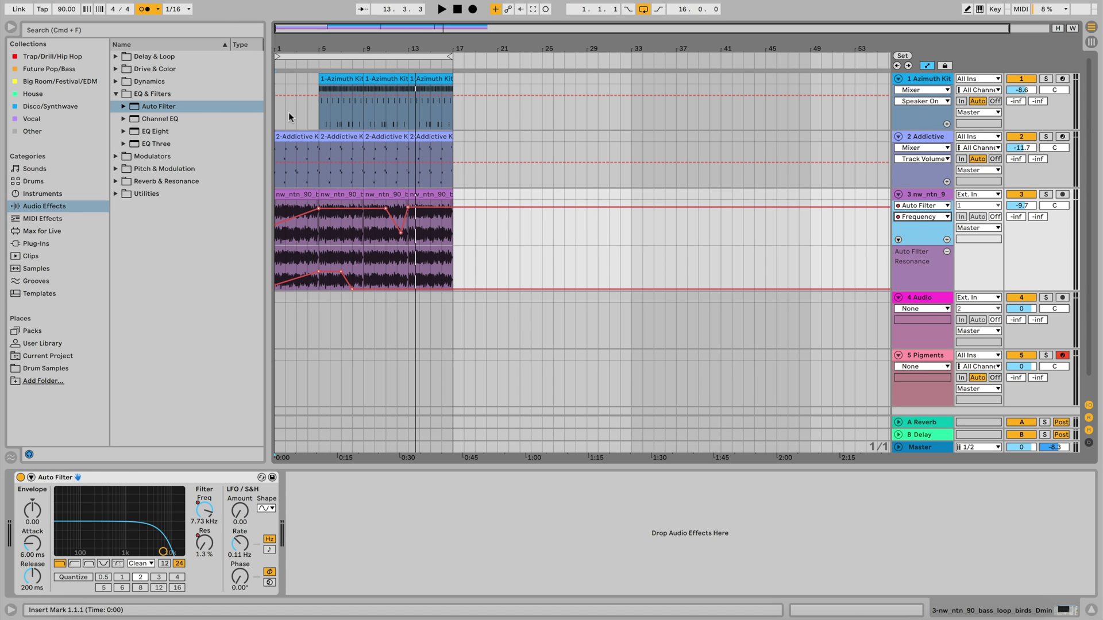
left_click(72, 0)
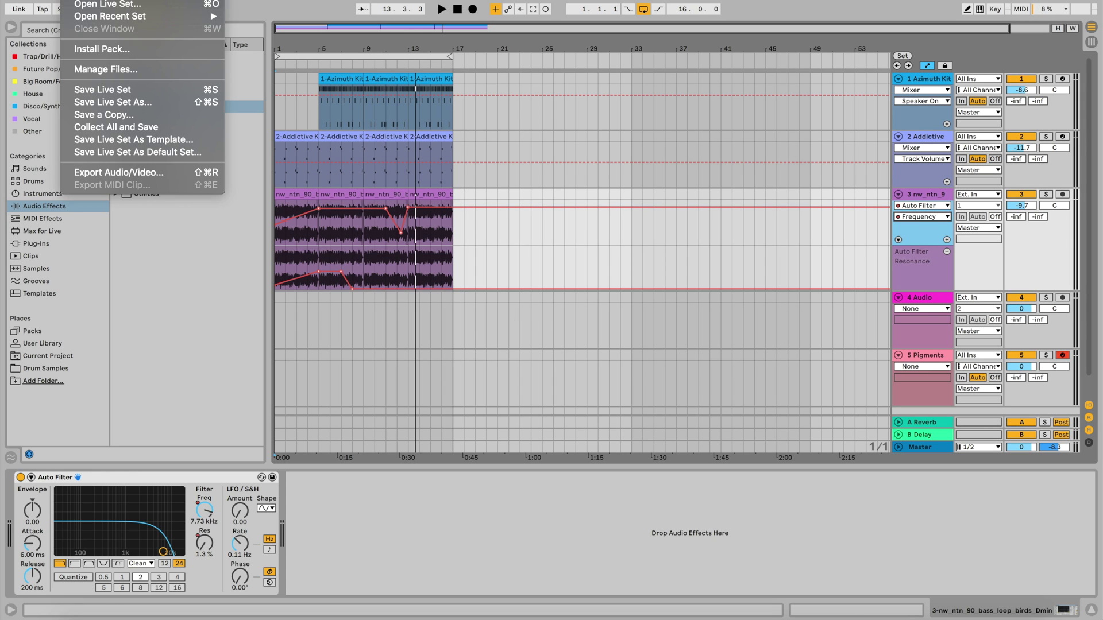
left_click(122, 173)
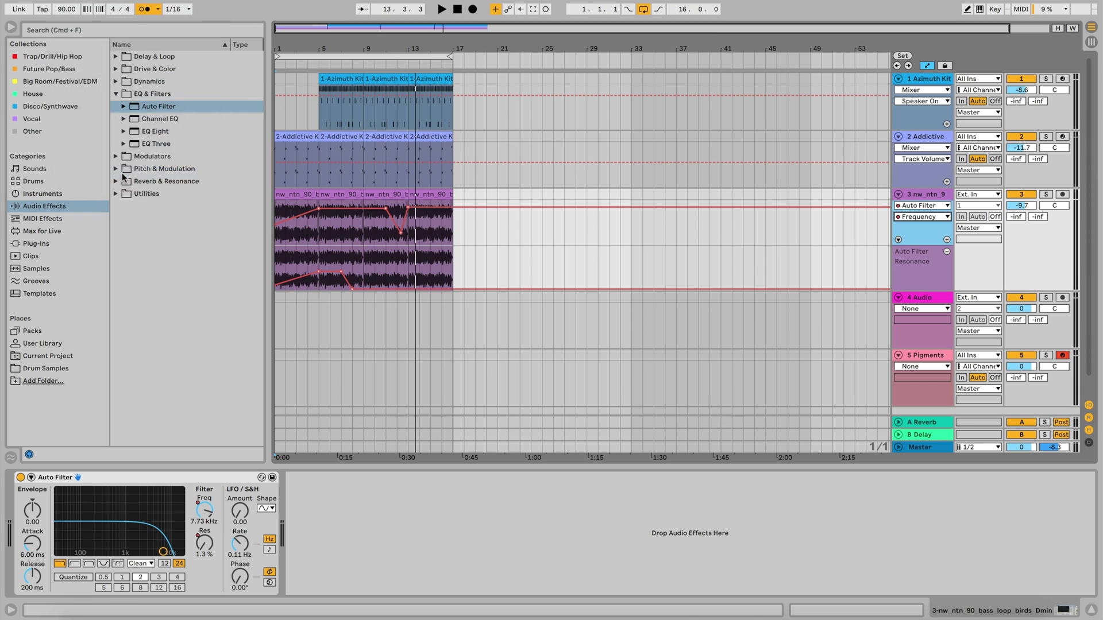